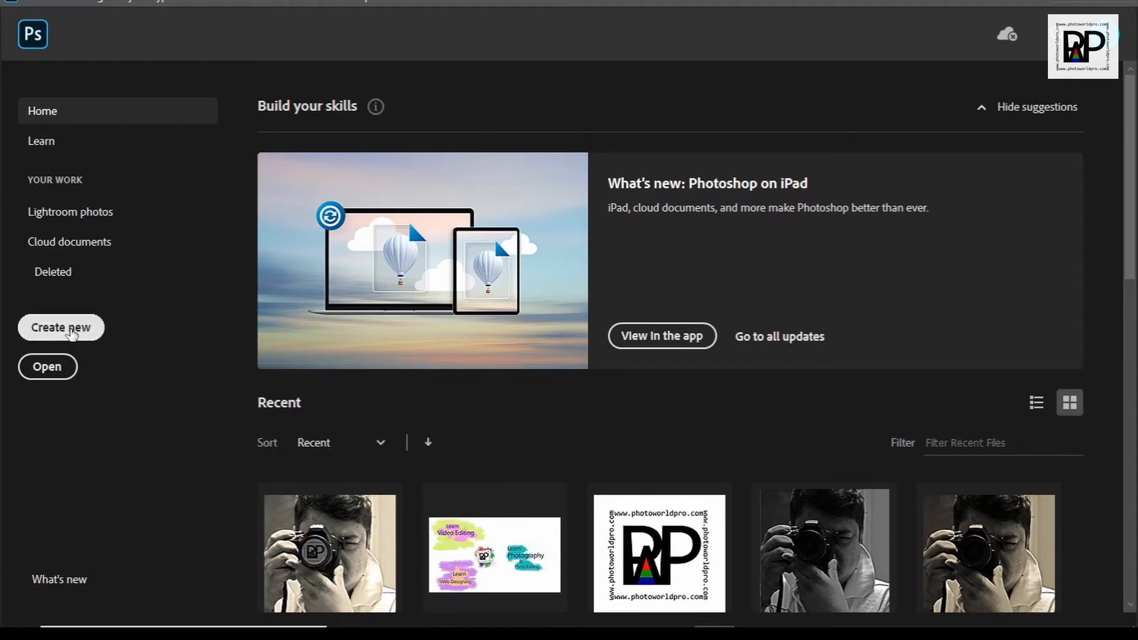
Start a new document and name it tutorial-ps
{"action": "left_click", "coordinate": [71, 332]}
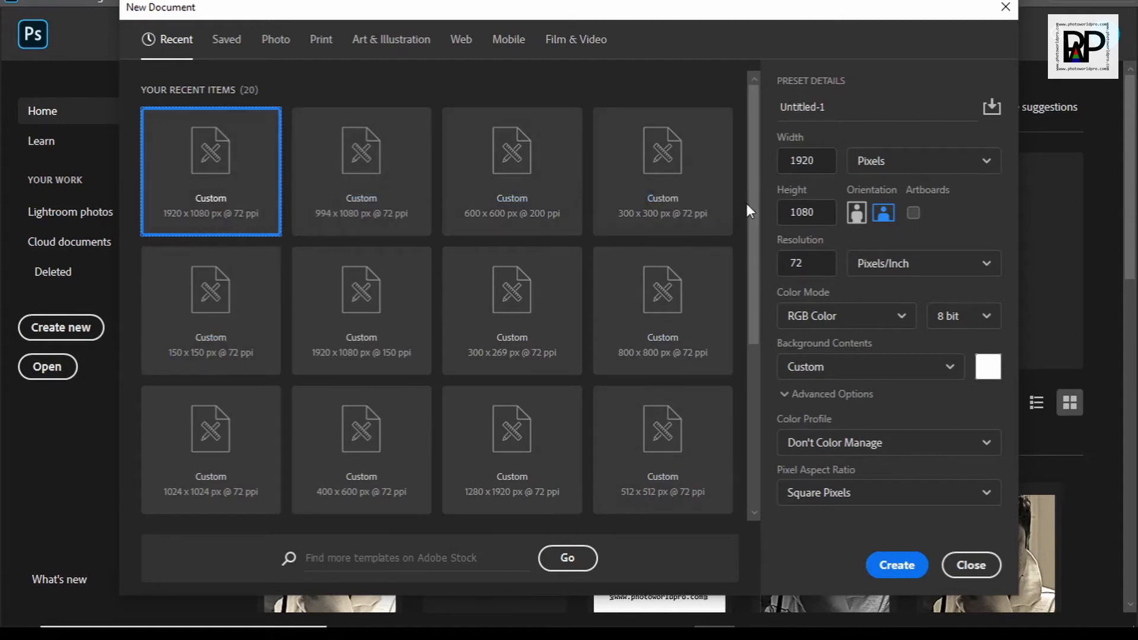
{"action": "left_click_drag", "start_coordinate": [752, 208], "coordinate": [742, 379]}
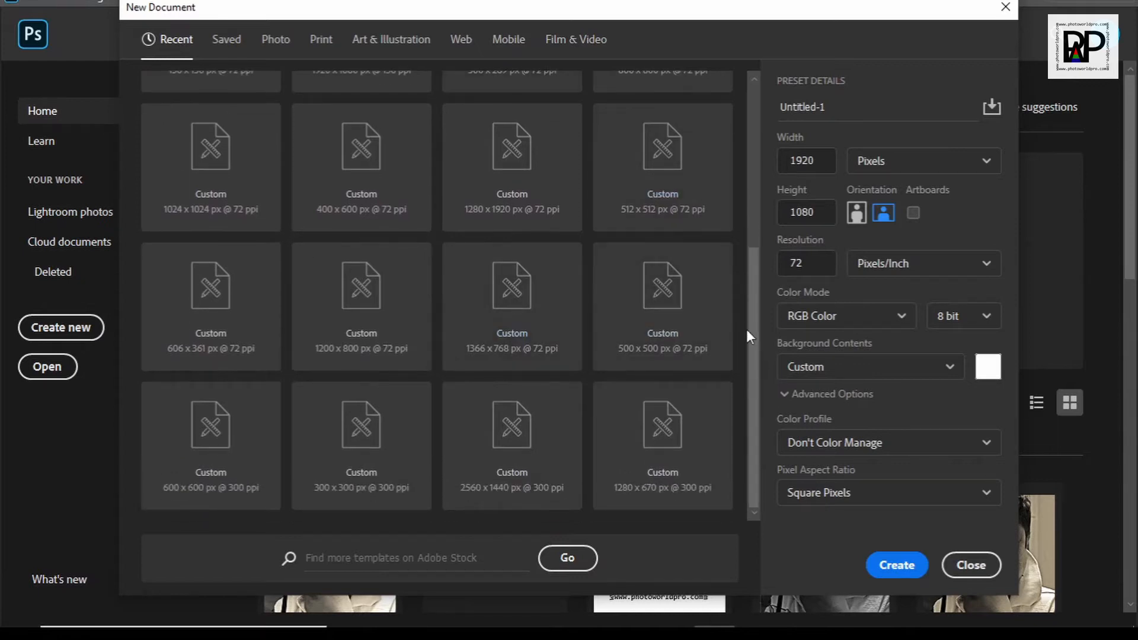
{"action": "left_click_drag", "start_coordinate": [750, 332], "coordinate": [740, 127]}
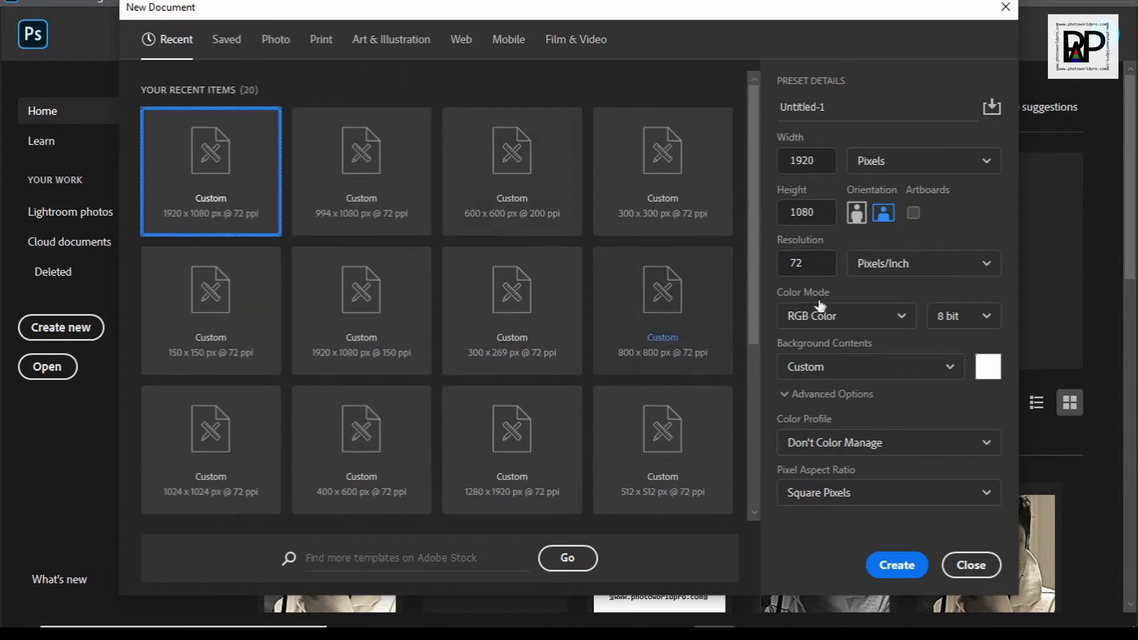
{"action": "left_click_drag", "start_coordinate": [827, 163], "coordinate": [785, 154]}
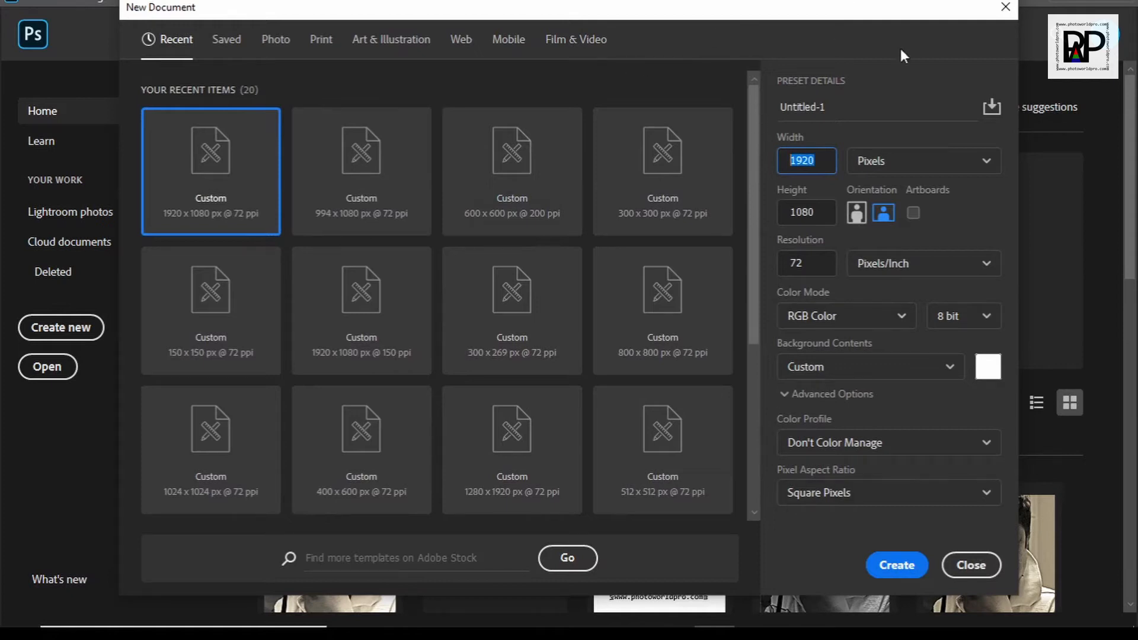
{"action": "left_click_drag", "start_coordinate": [846, 108], "coordinate": [752, 109]}
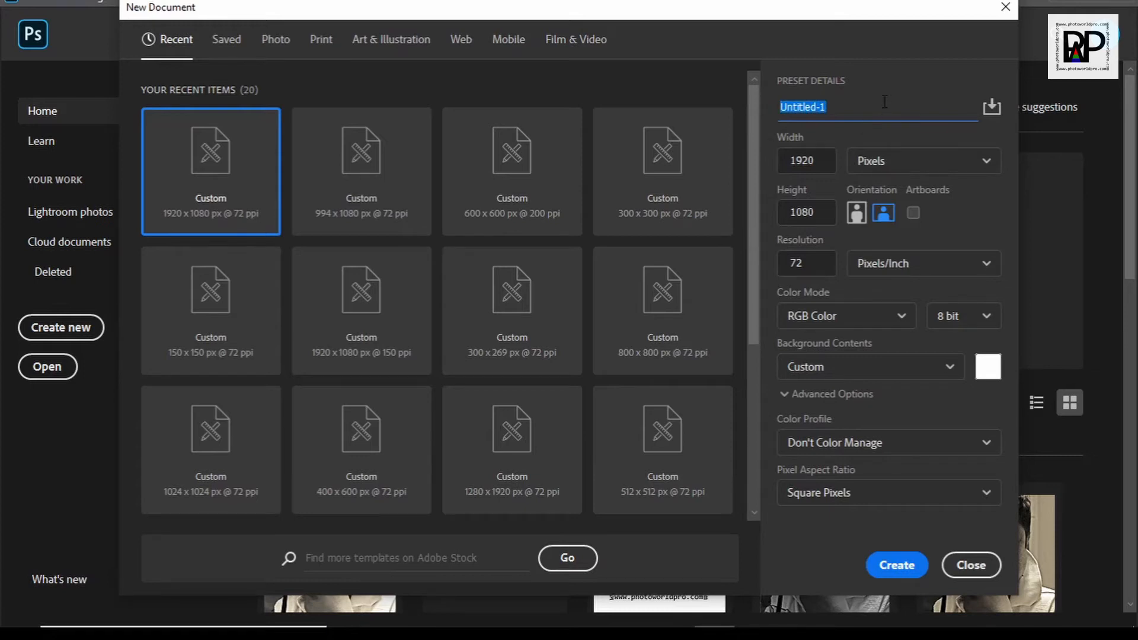
{"action": "type", "text": "tutorial-ps"}
Keep the new document's size at 1920 by 1080 and choose Pixels as the unit
{"action": "left_click", "coordinate": [785, 163]}
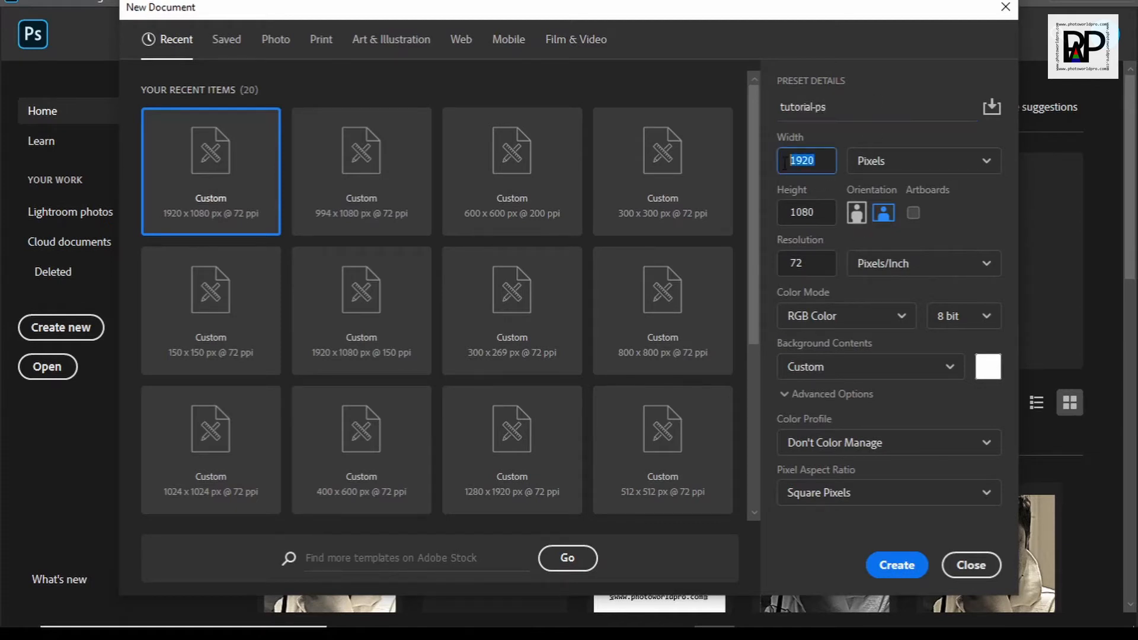
{"action": "key", "text": "Tab"}
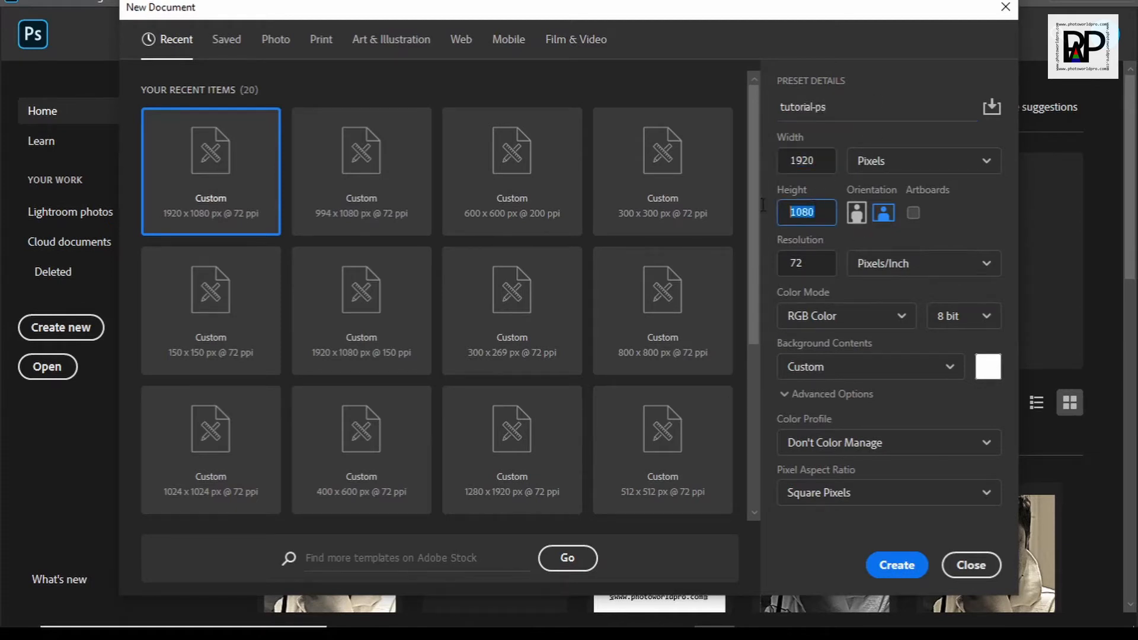
{"action": "left_click", "coordinate": [887, 166]}
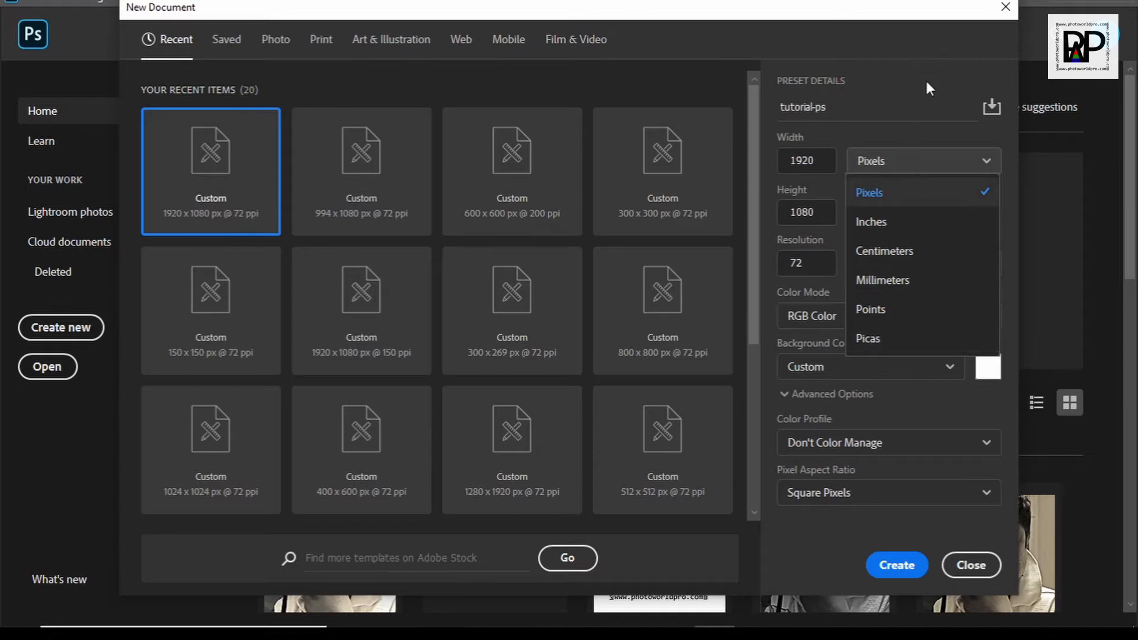
{"action": "left_click", "coordinate": [909, 196]}
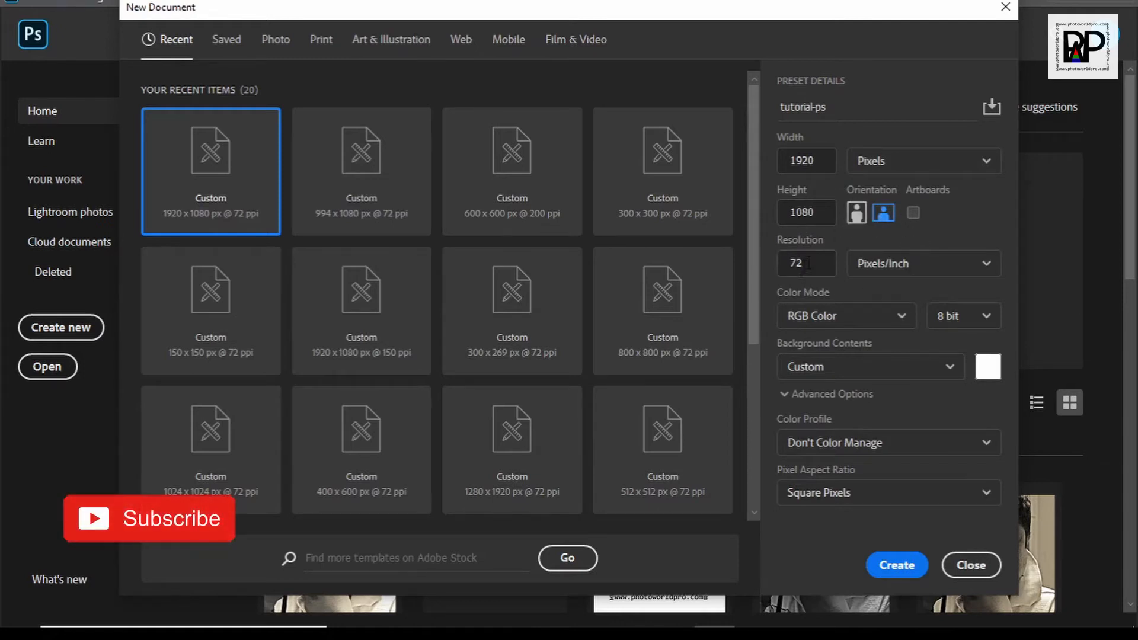
Set the new document's resolution to 72 Pixels/Inch
{"action": "left_click", "coordinate": [777, 254]}
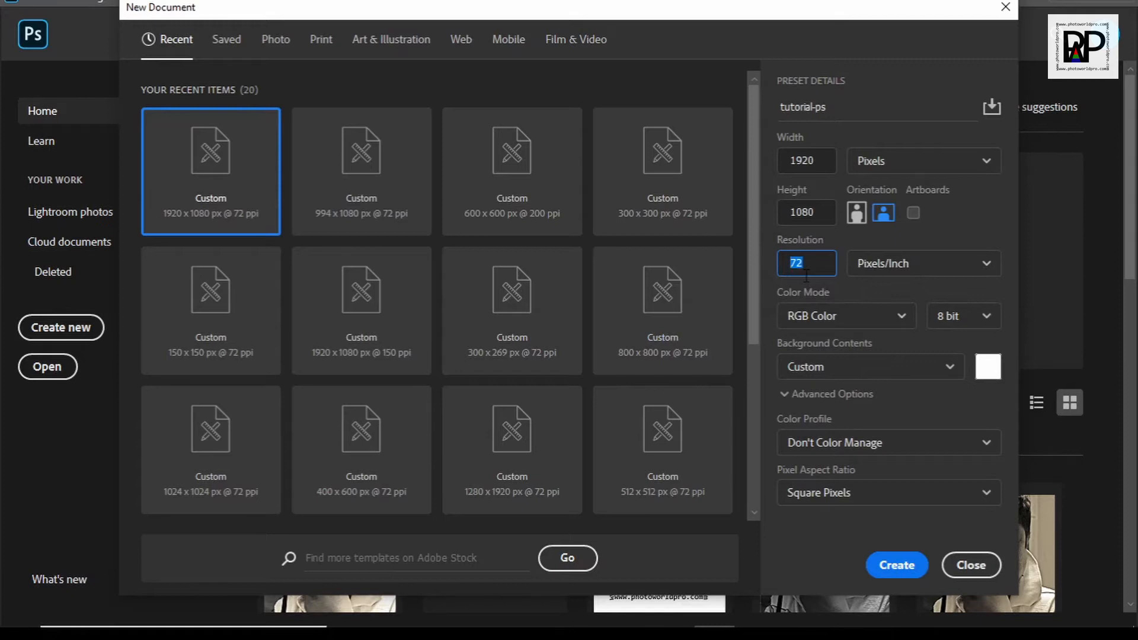
{"action": "left_click", "coordinate": [873, 278]}
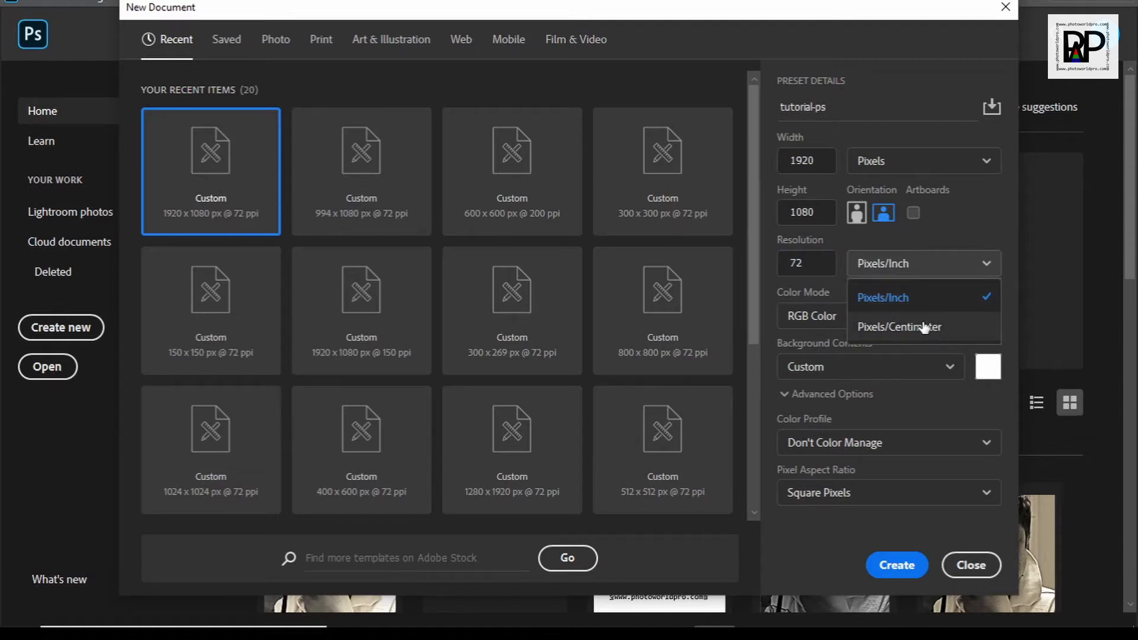
{"action": "left_click", "coordinate": [969, 223]}
{"action": "left_click", "coordinate": [792, 268]}
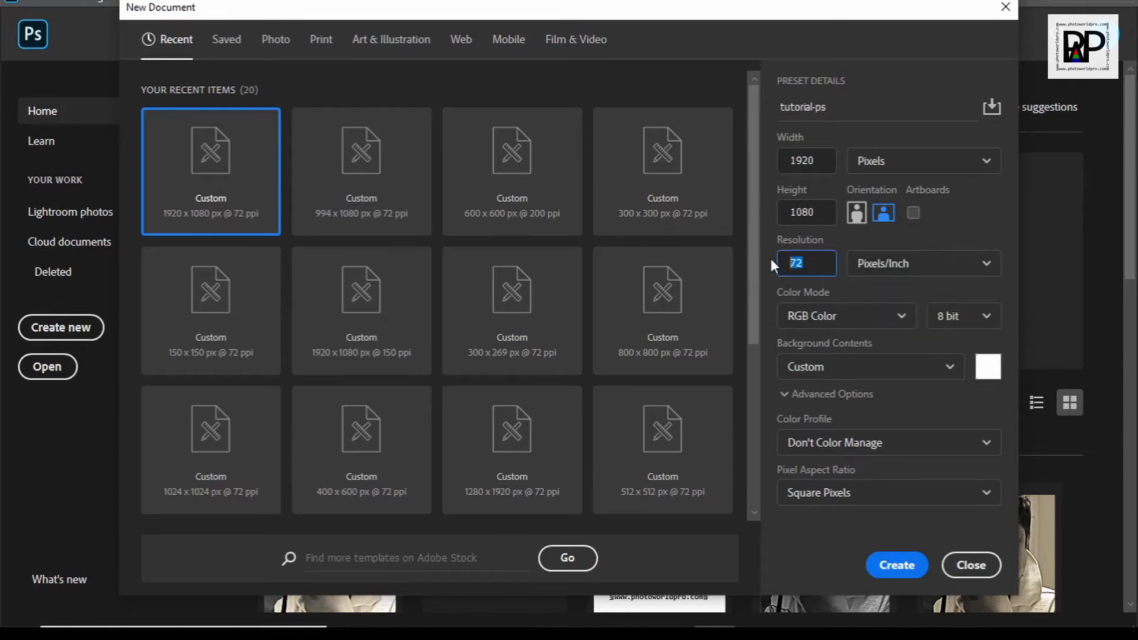
{"action": "type", "text": "100"}
{"action": "key", "text": "BackSpace"}
{"action": "key", "text": "BackSpace"}
{"action": "key", "text": "BackSpace"}
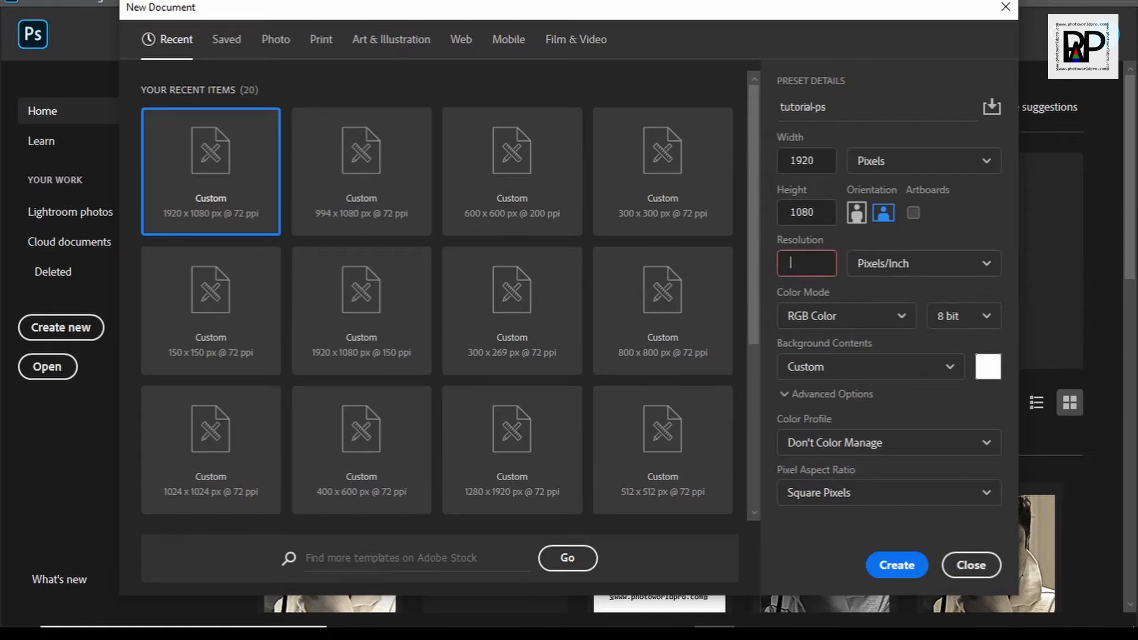
{"action": "type", "text": "72"}
Examine the color mode, bit depth and background contents choices, including the custom background color picker
{"action": "left_click", "coordinate": [836, 319]}
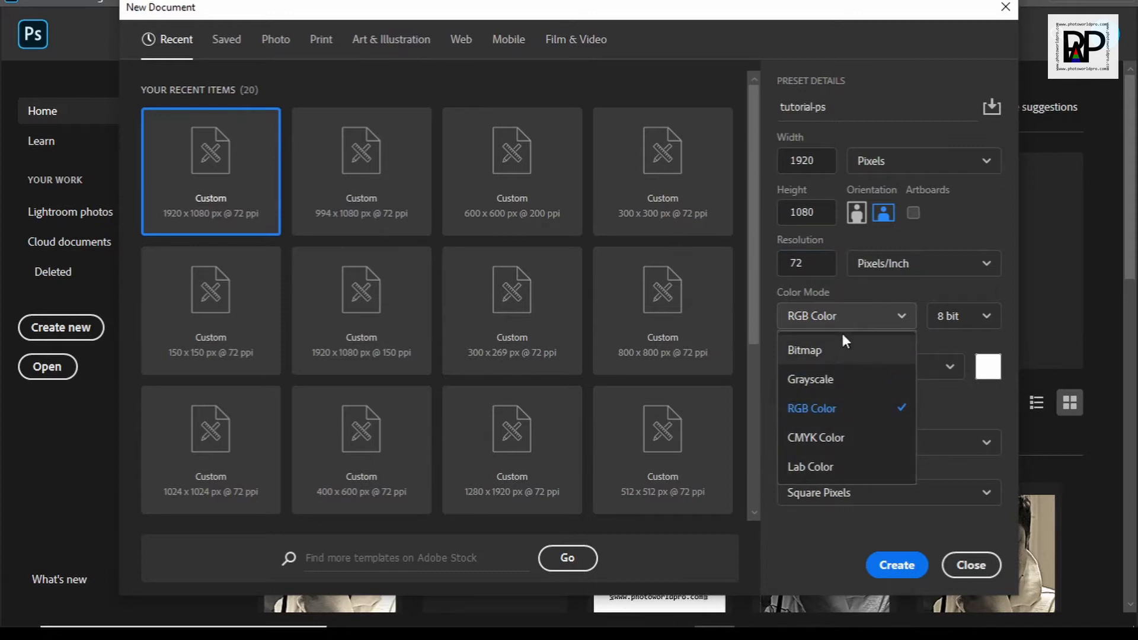
{"action": "left_click", "coordinate": [887, 283]}
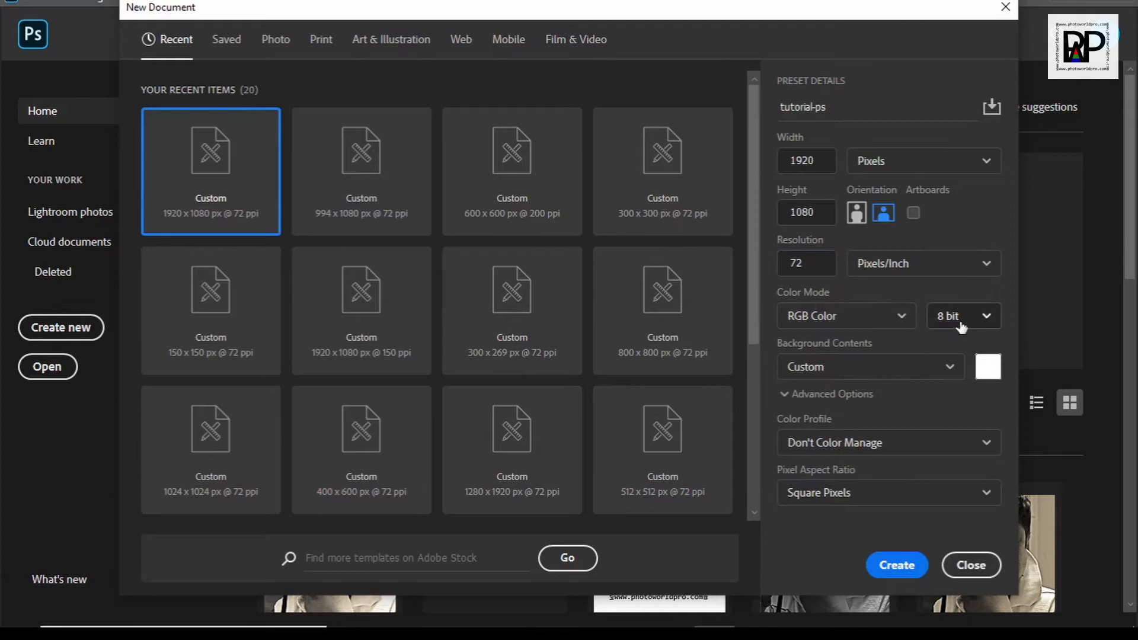
{"action": "left_click", "coordinate": [963, 326]}
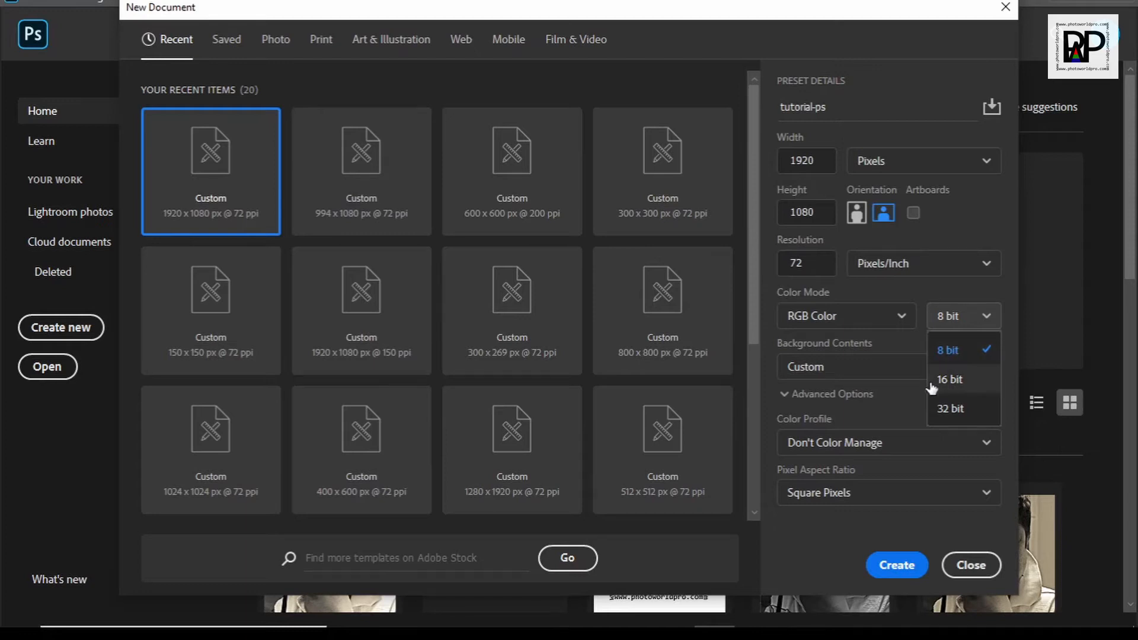
{"action": "left_click", "coordinate": [982, 293]}
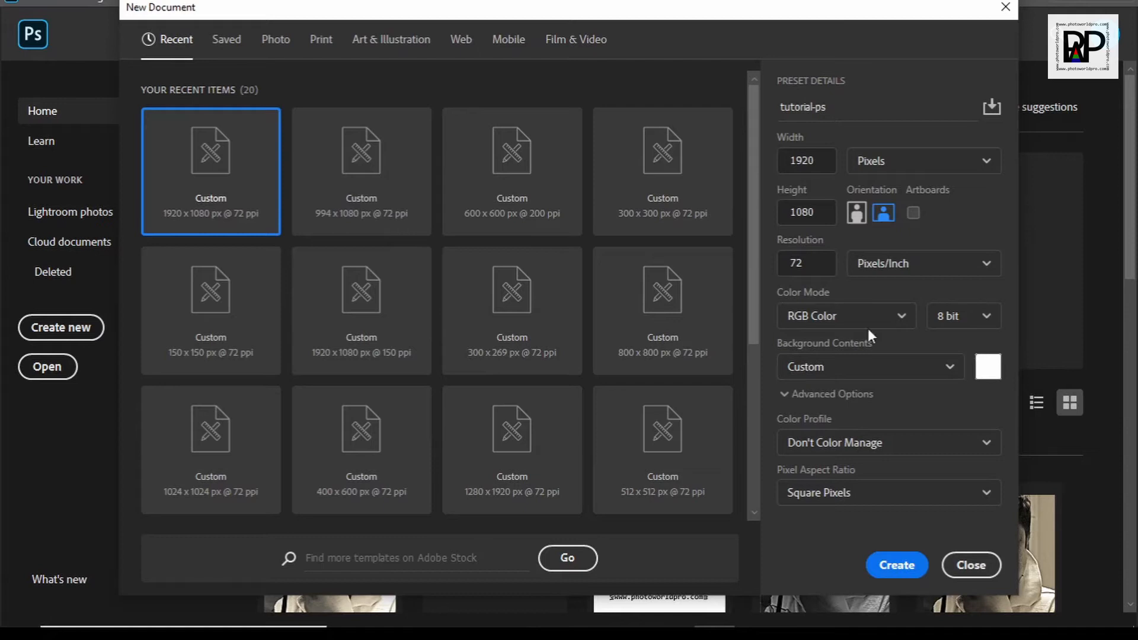
{"action": "left_click", "coordinate": [884, 375]}
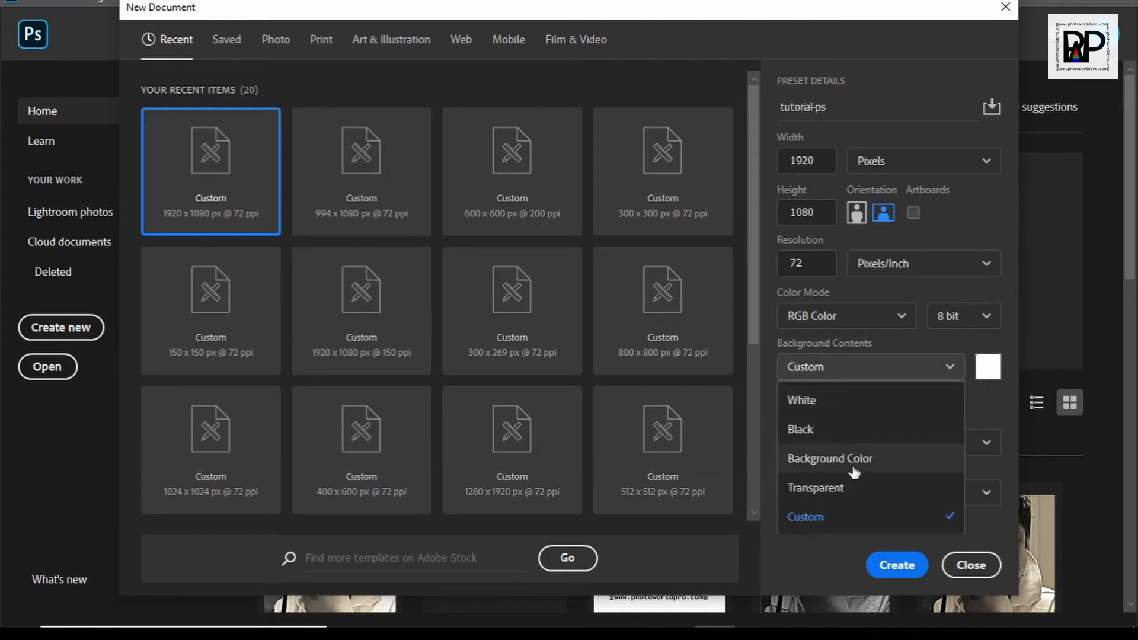
{"action": "left_click", "coordinate": [994, 373]}
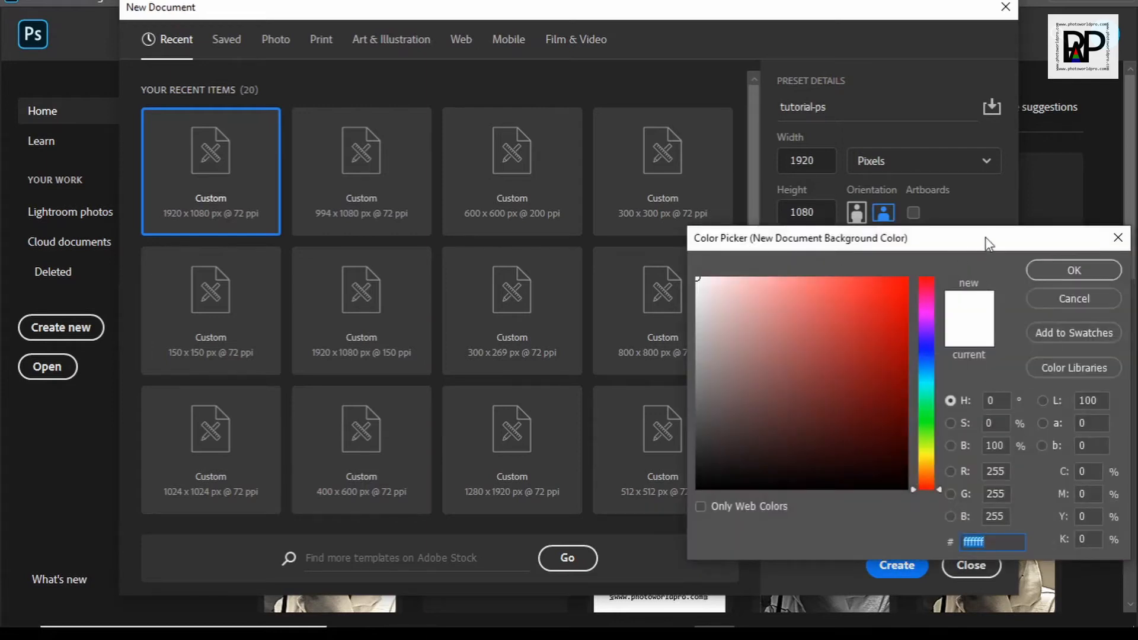
{"action": "left_click_drag", "start_coordinate": [987, 244], "coordinate": [866, 184]}
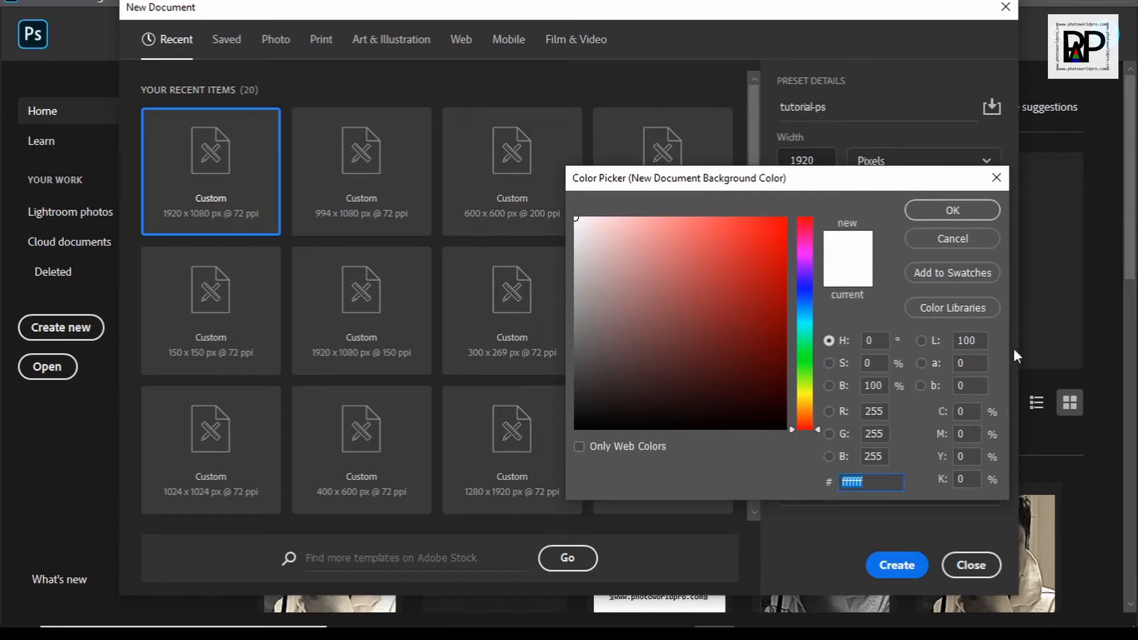
{"action": "left_click", "coordinate": [964, 243]}
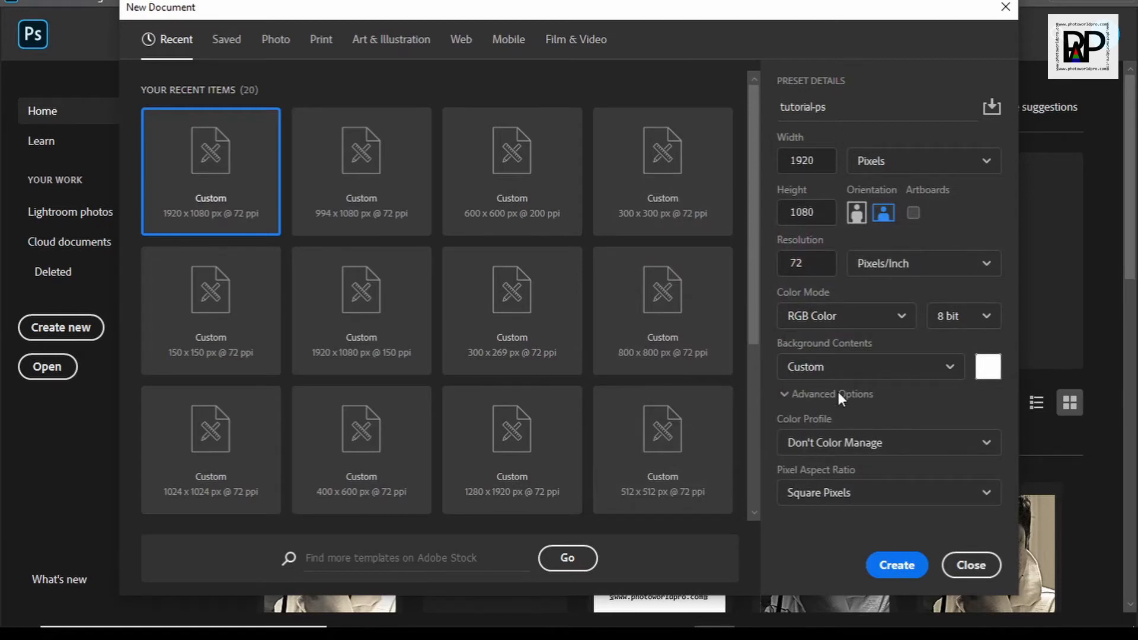
Review the advanced color profile and pixel aspect ratio choices and create the document with the current settings
{"action": "left_click", "coordinate": [815, 391]}
{"action": "left_click", "coordinate": [815, 391]}
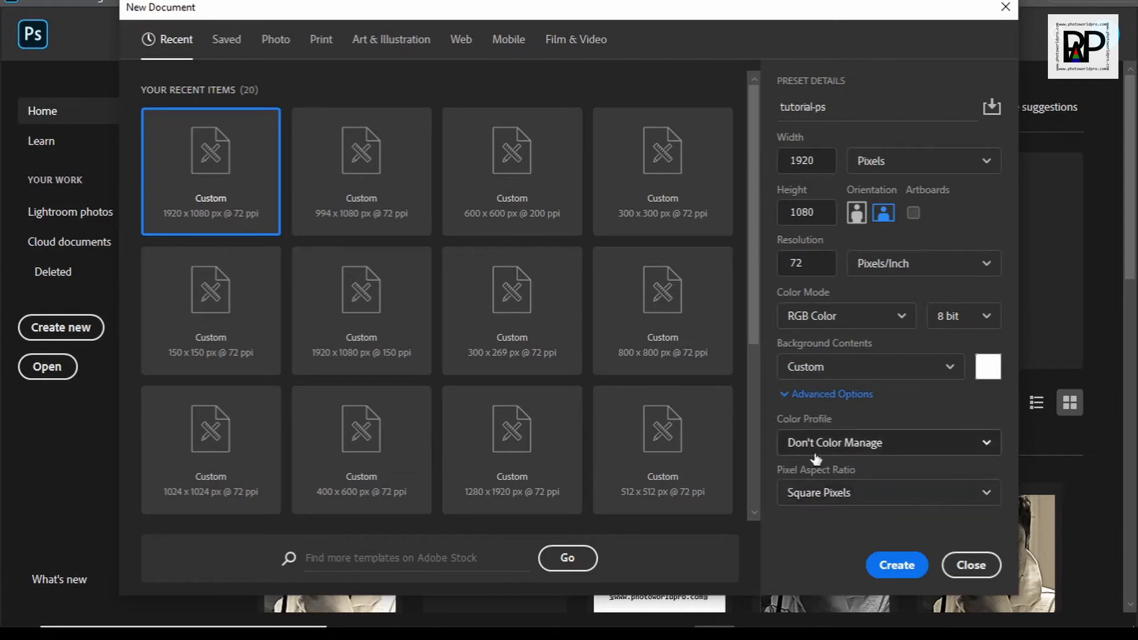
{"action": "left_click", "coordinate": [847, 450]}
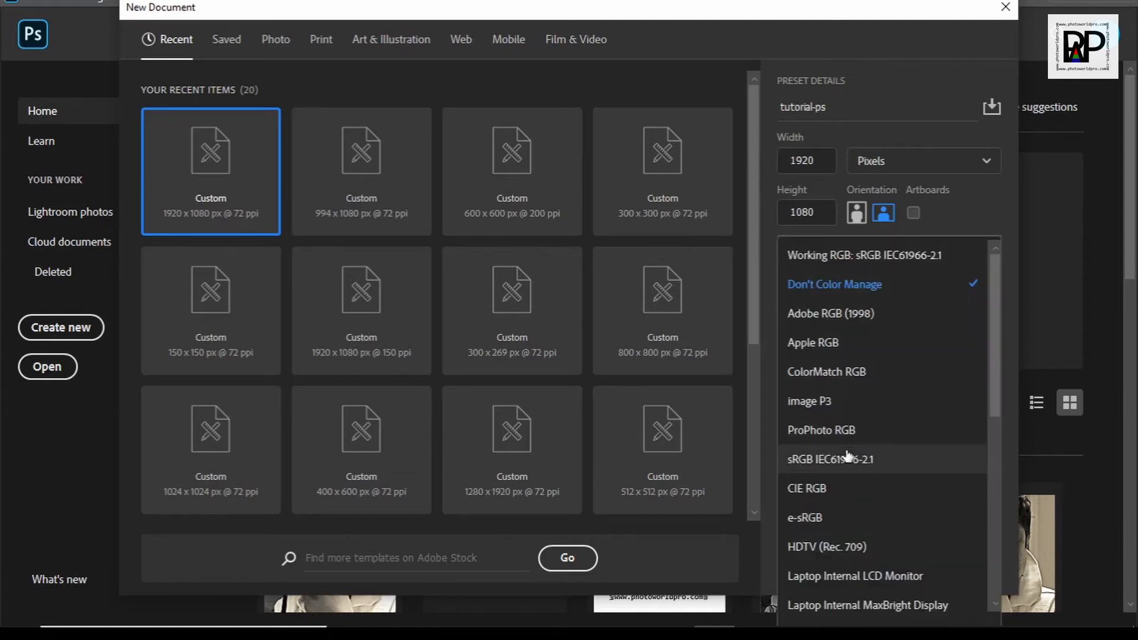
{"action": "left_click", "coordinate": [1000, 192]}
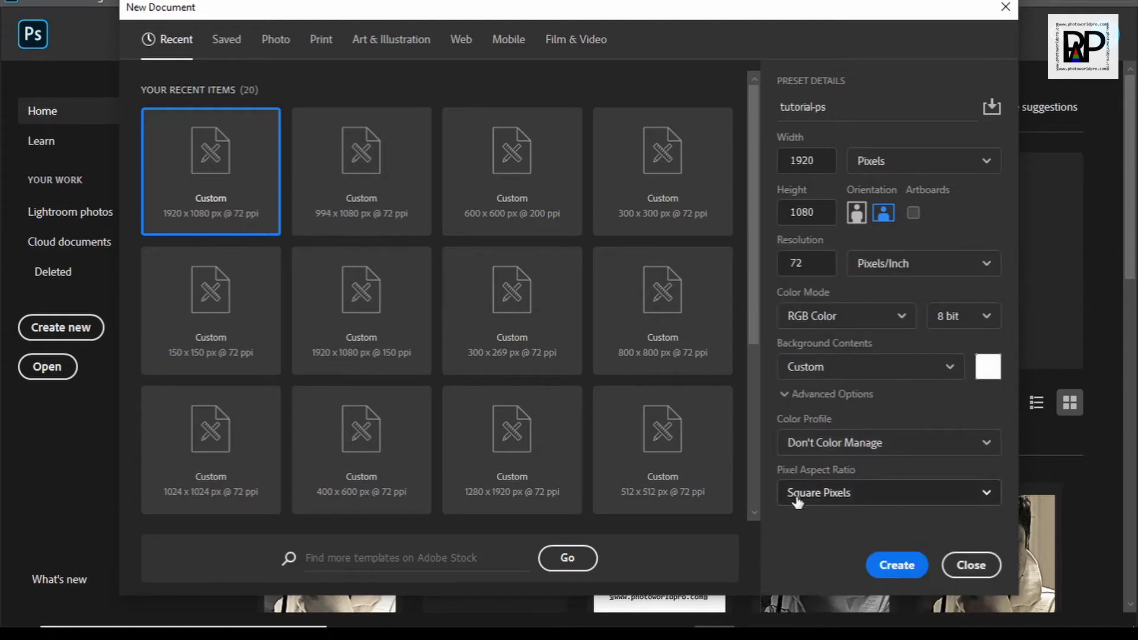
{"action": "left_click", "coordinate": [848, 501]}
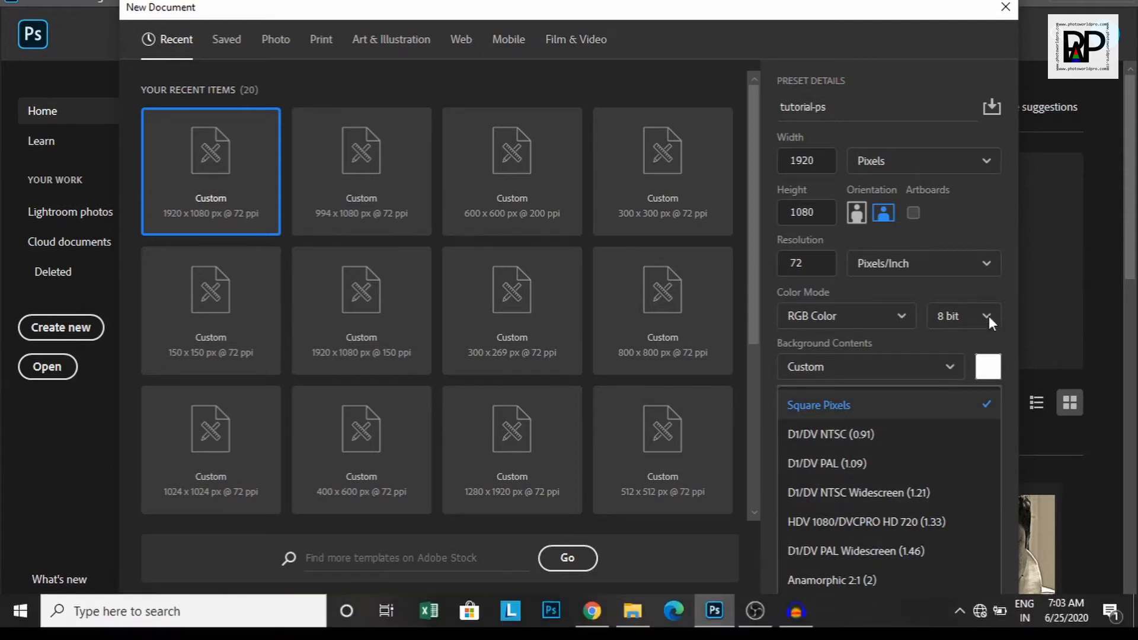
{"action": "left_click", "coordinate": [970, 339]}
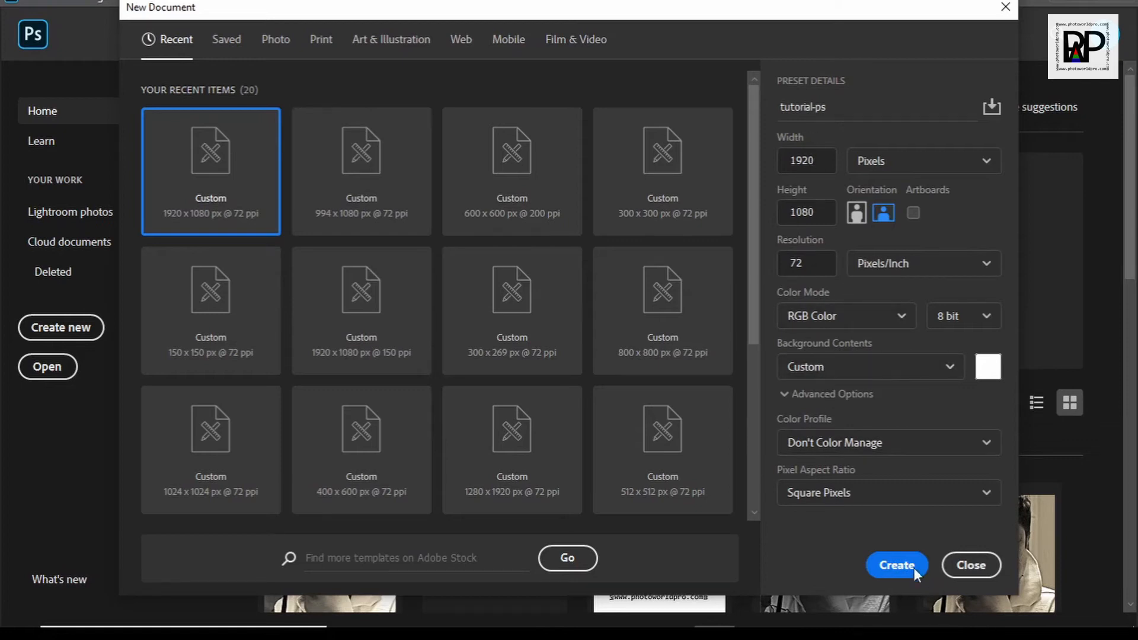
{"action": "left_click", "coordinate": [896, 565]}
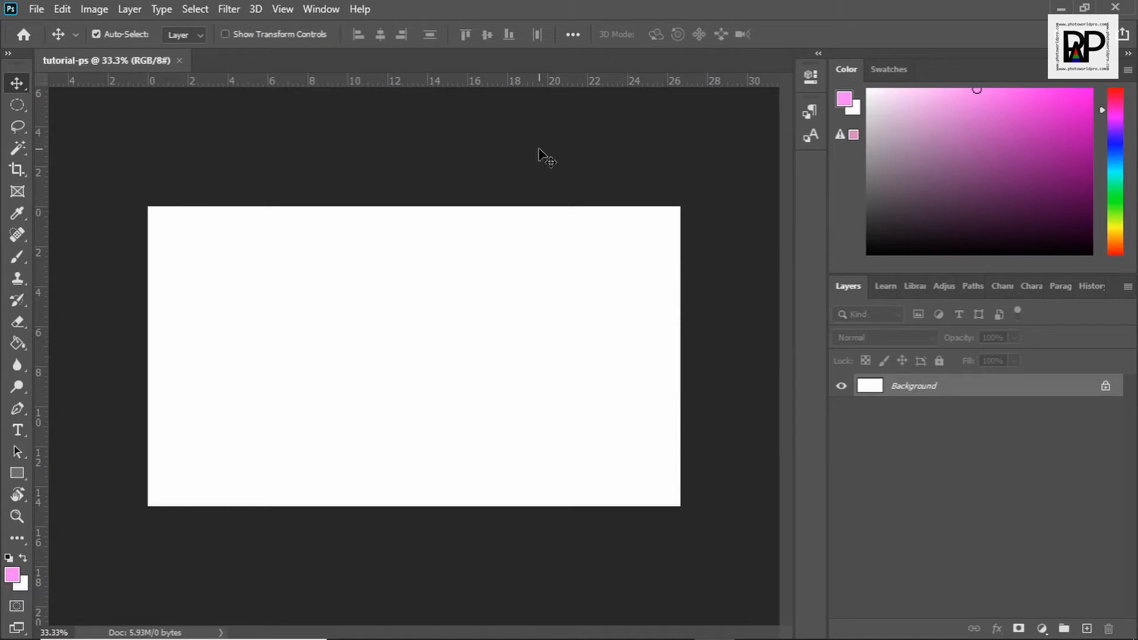
Open the photo DSC_0059.JPG from folder 1 inside Mumbai-May-18 in the Nikon folder
{"action": "left_click", "coordinate": [37, 9]}
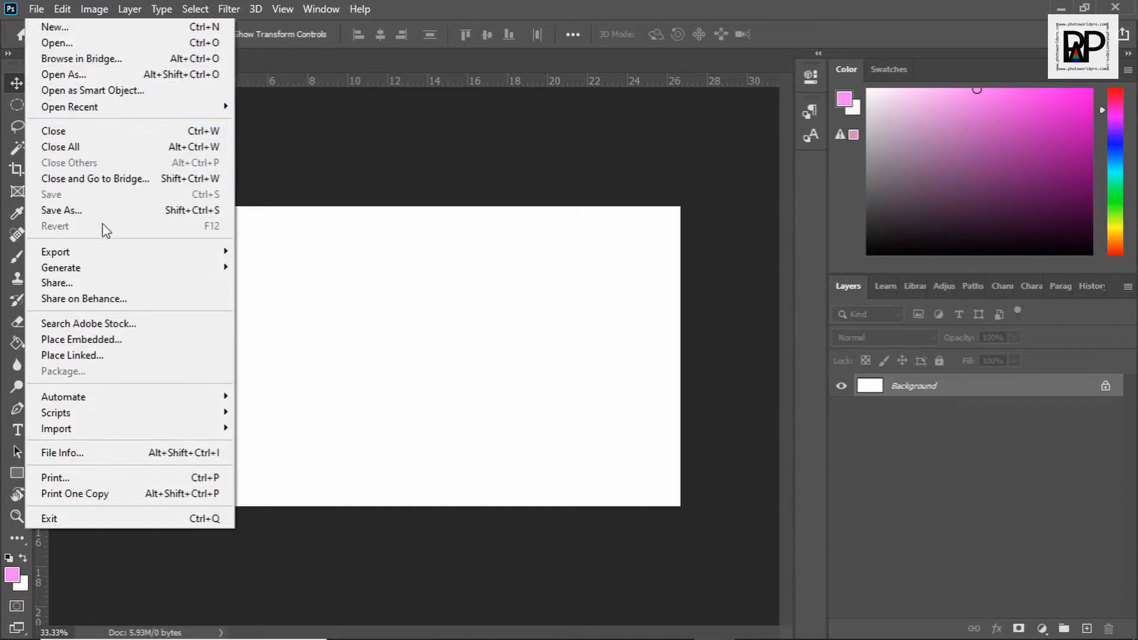
{"action": "mouse_move", "coordinate": [140, 438]}
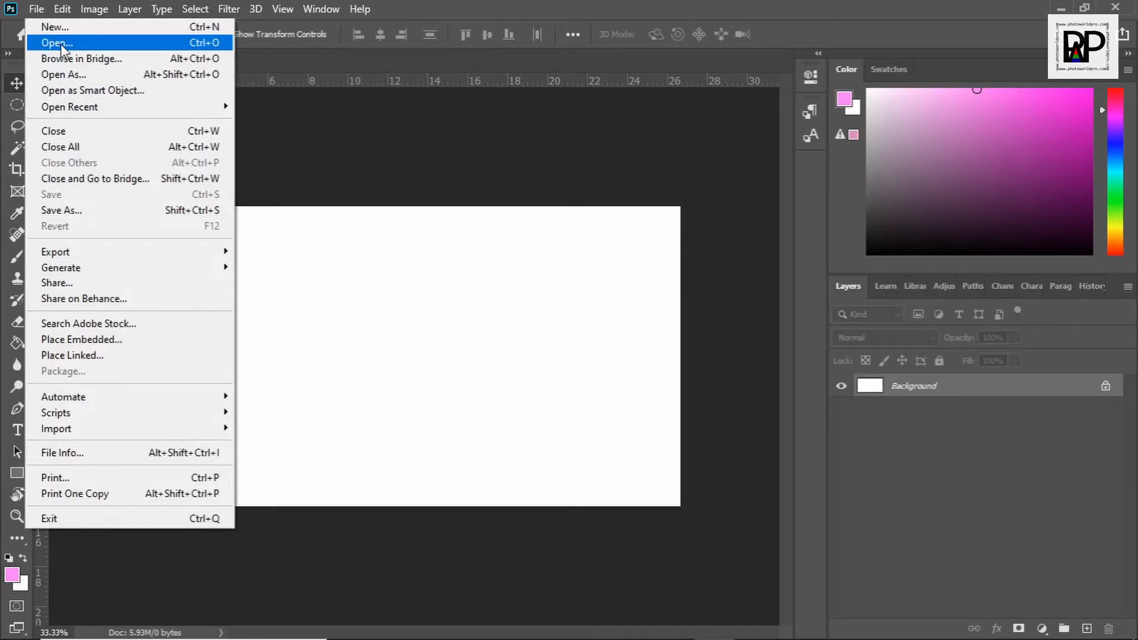
{"action": "left_click", "coordinate": [50, 44]}
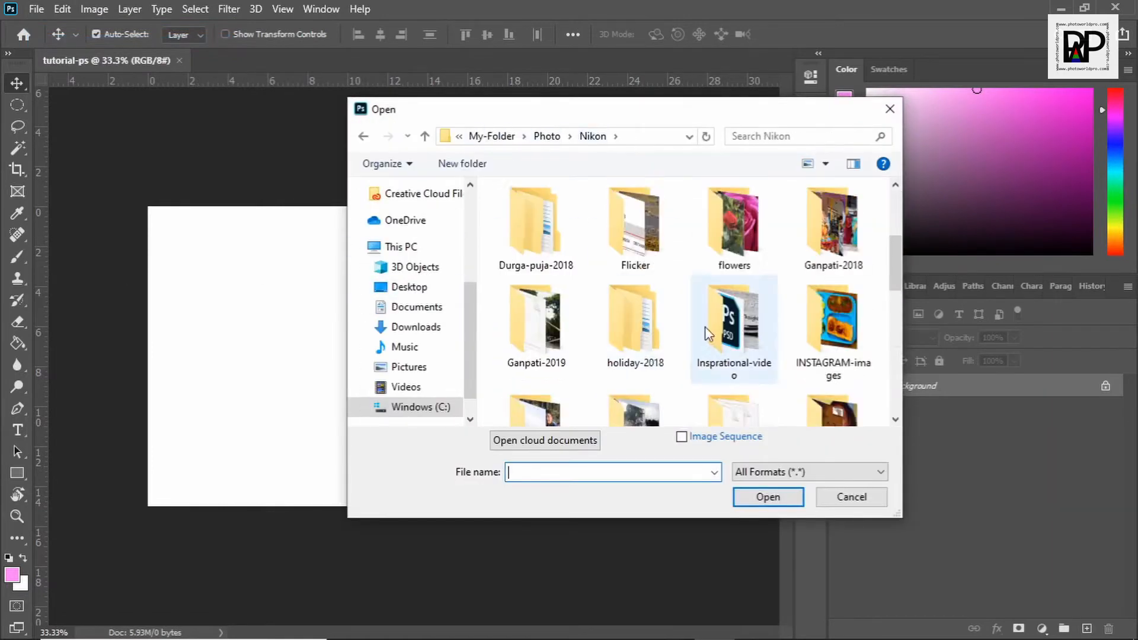
{"action": "double_click", "coordinate": [623, 383]}
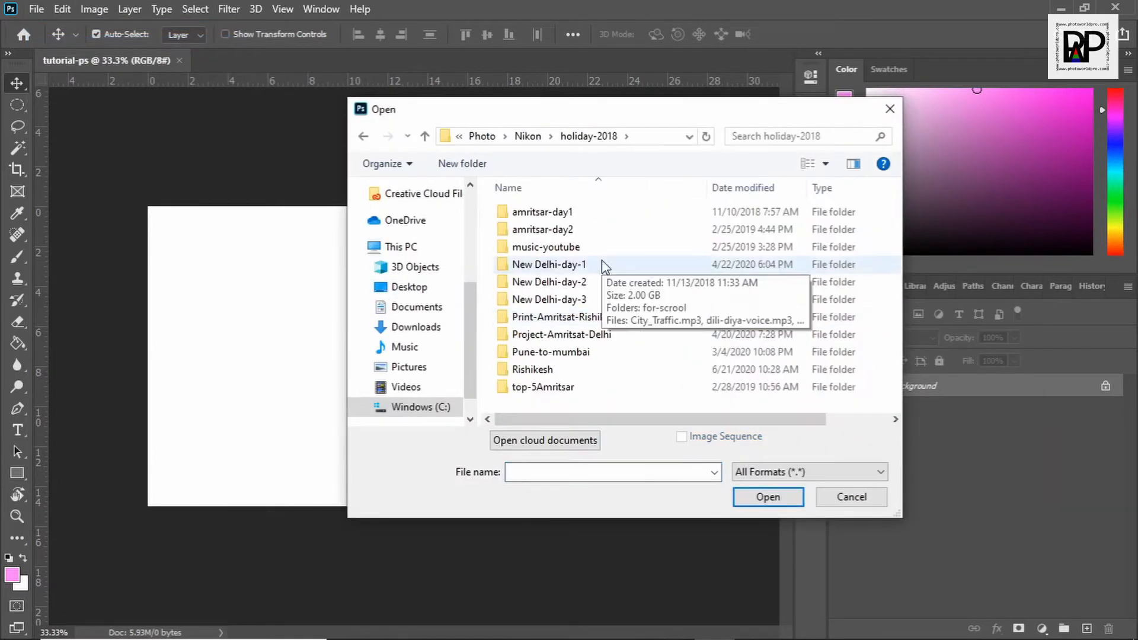
{"action": "left_click", "coordinate": [528, 137]}
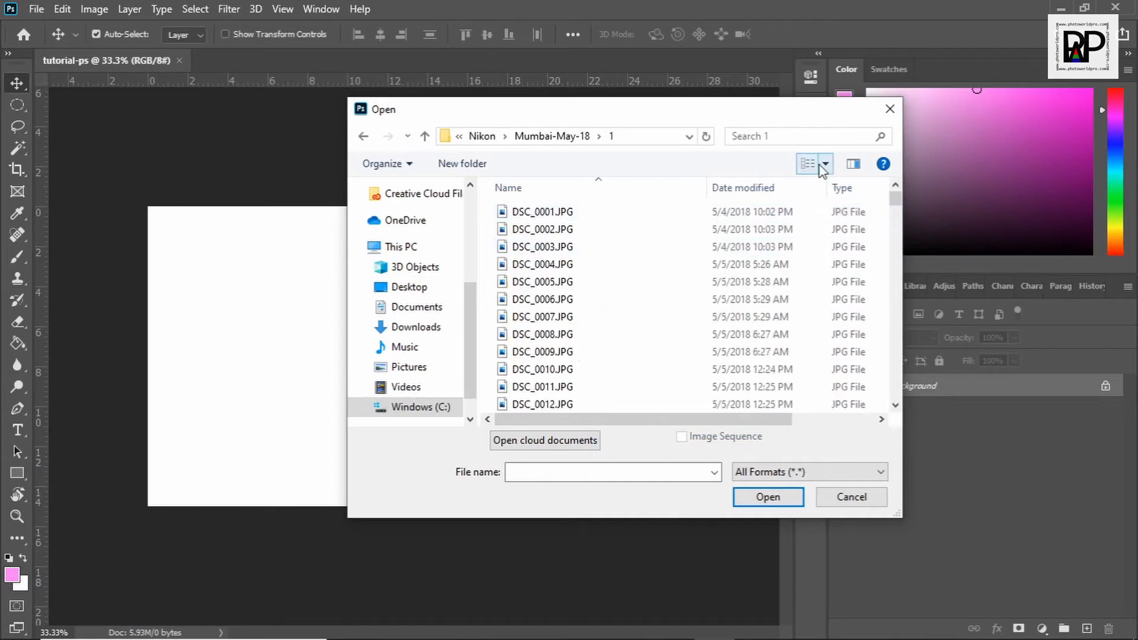
{"action": "left_click", "coordinate": [808, 164]}
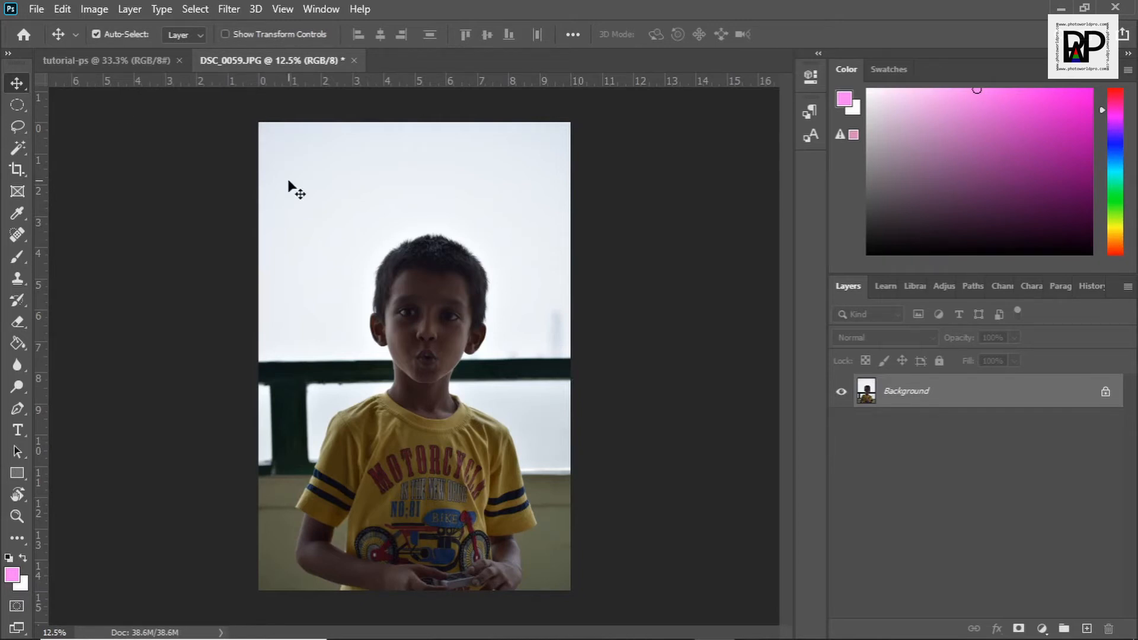
{"action": "left_click", "coordinate": [32, 13]}
{"action": "left_click", "coordinate": [36, 15]}
{"action": "left_click", "coordinate": [37, 9]}
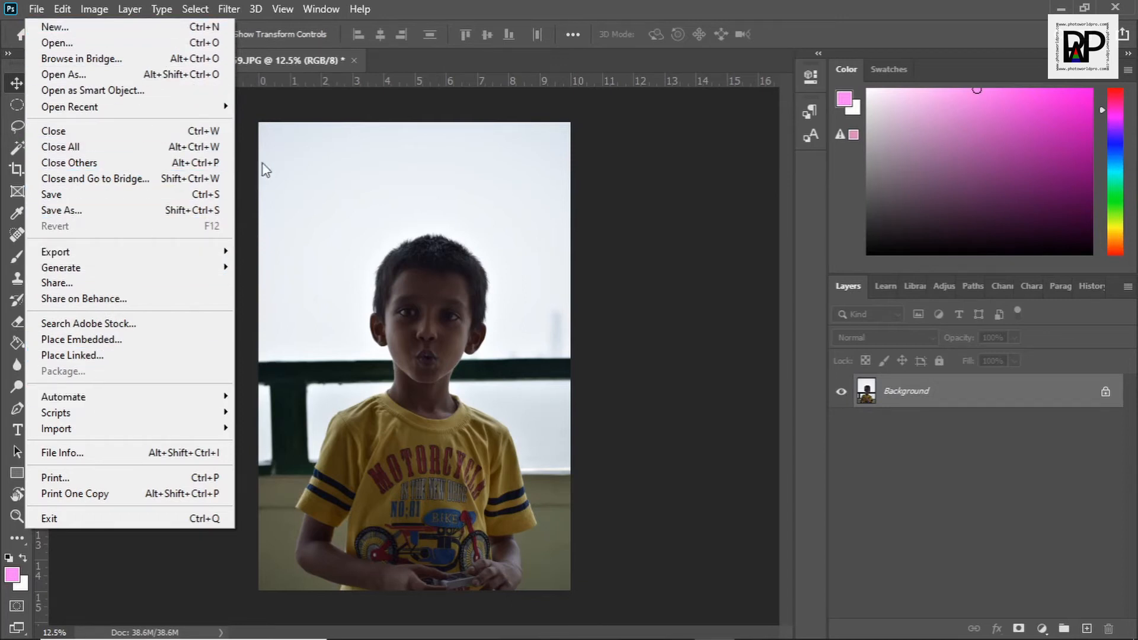
{"action": "left_click", "coordinate": [268, 113]}
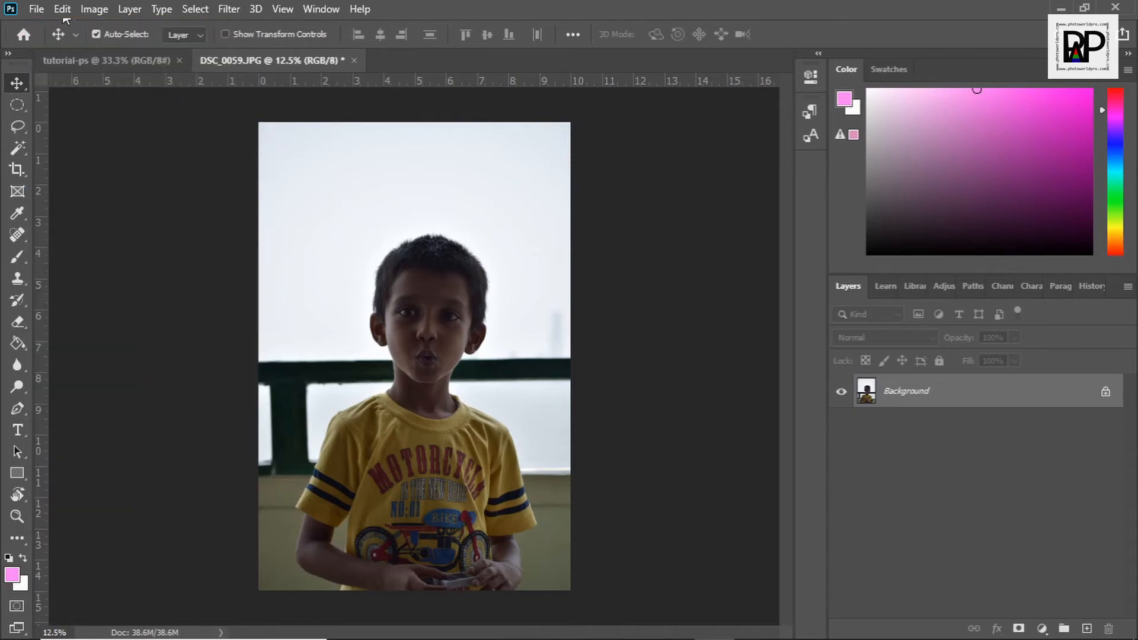
{"action": "left_click", "coordinate": [64, 18]}
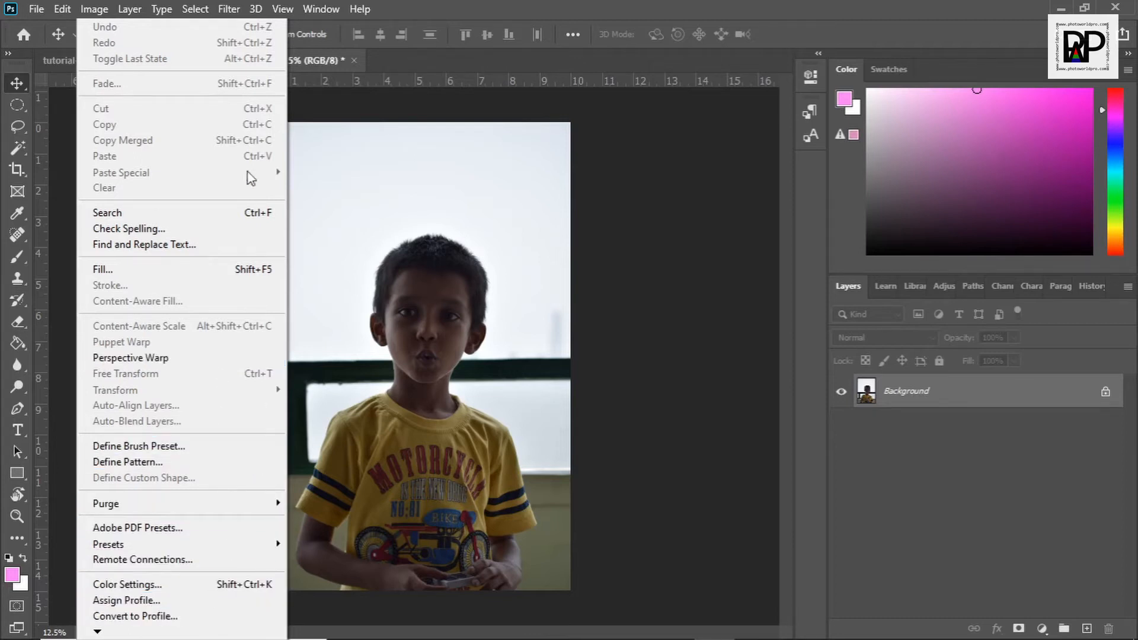
{"action": "left_click", "coordinate": [334, 104]}
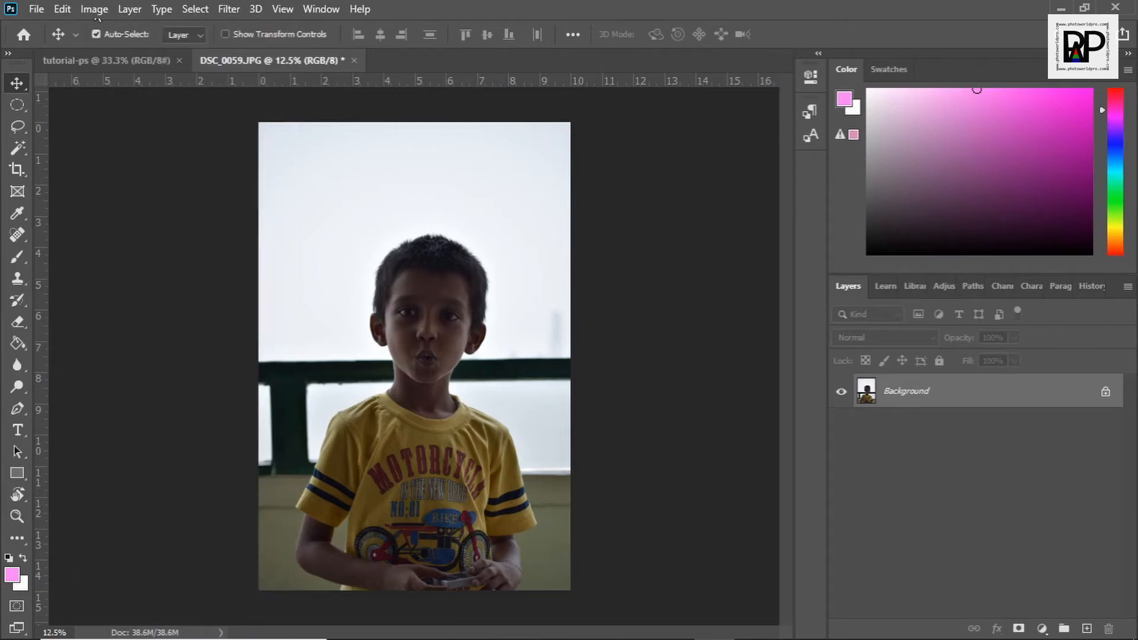
Try converting the photo to the Grayscale color mode, discarding its color information, and undo the conversion
{"action": "left_click", "coordinate": [96, 14]}
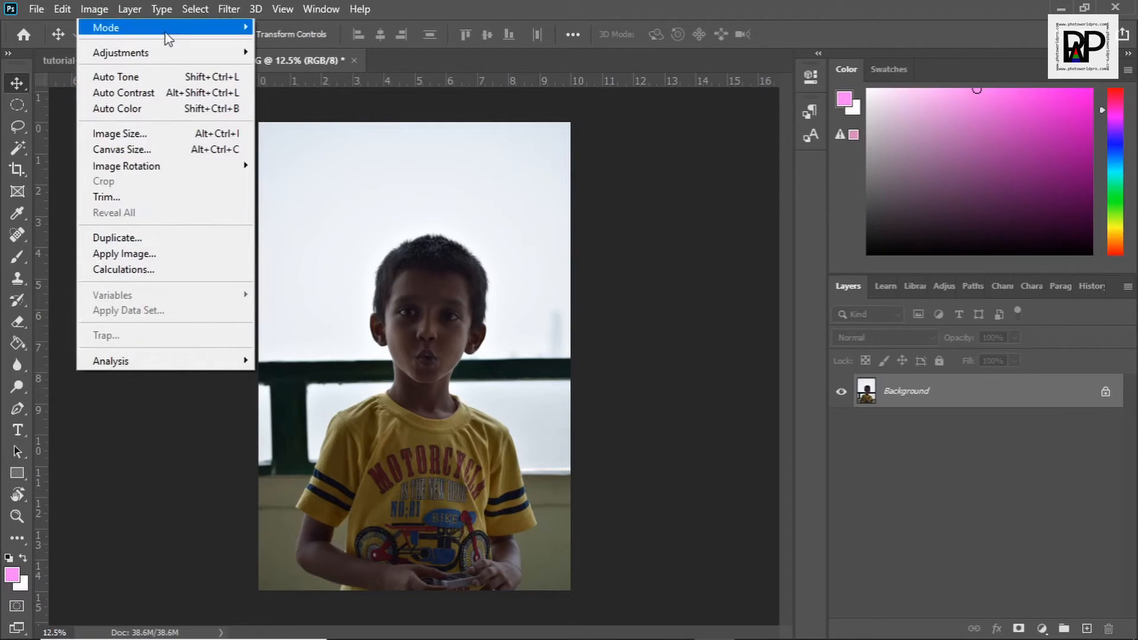
{"action": "mouse_move", "coordinate": [168, 37]}
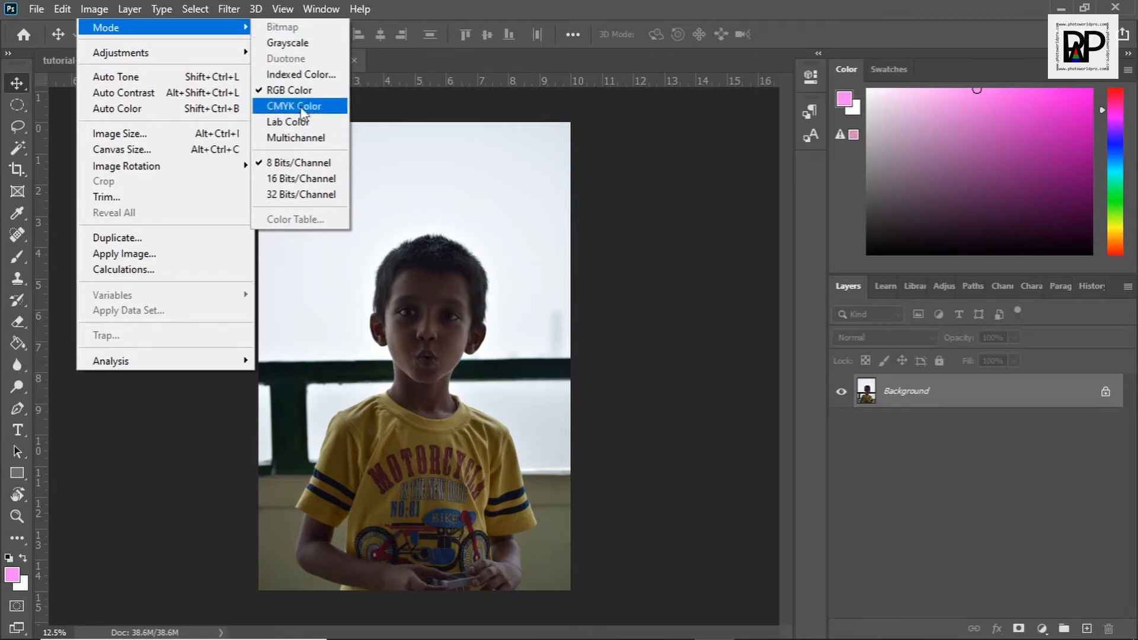
{"action": "left_click", "coordinate": [304, 48]}
{"action": "left_click", "coordinate": [497, 276]}
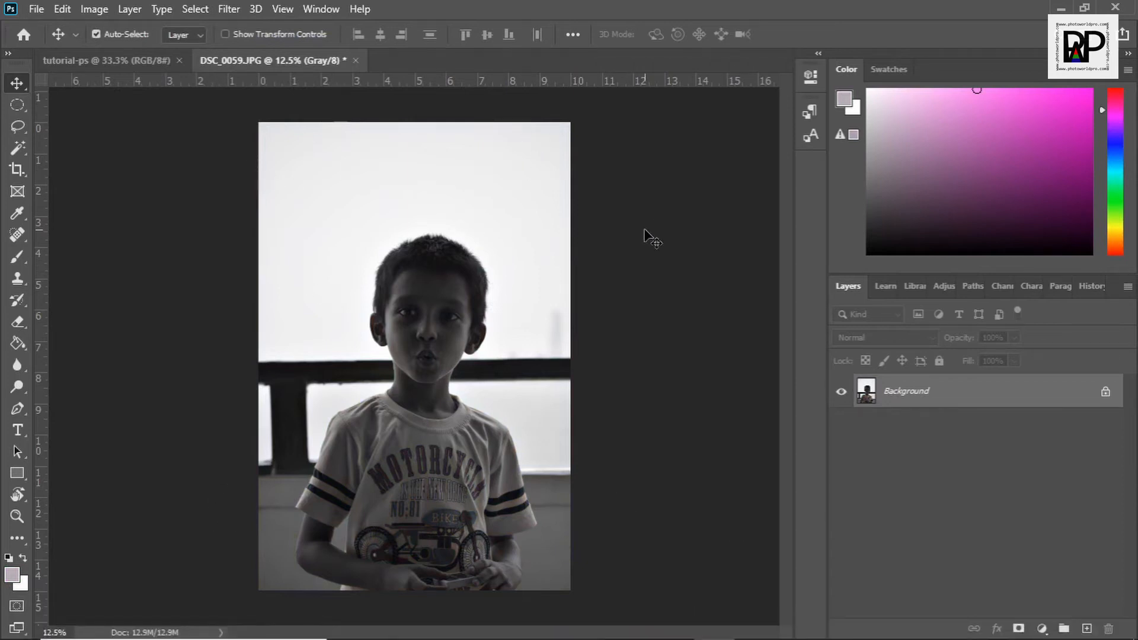
{"action": "key", "text": "ctrl+z"}
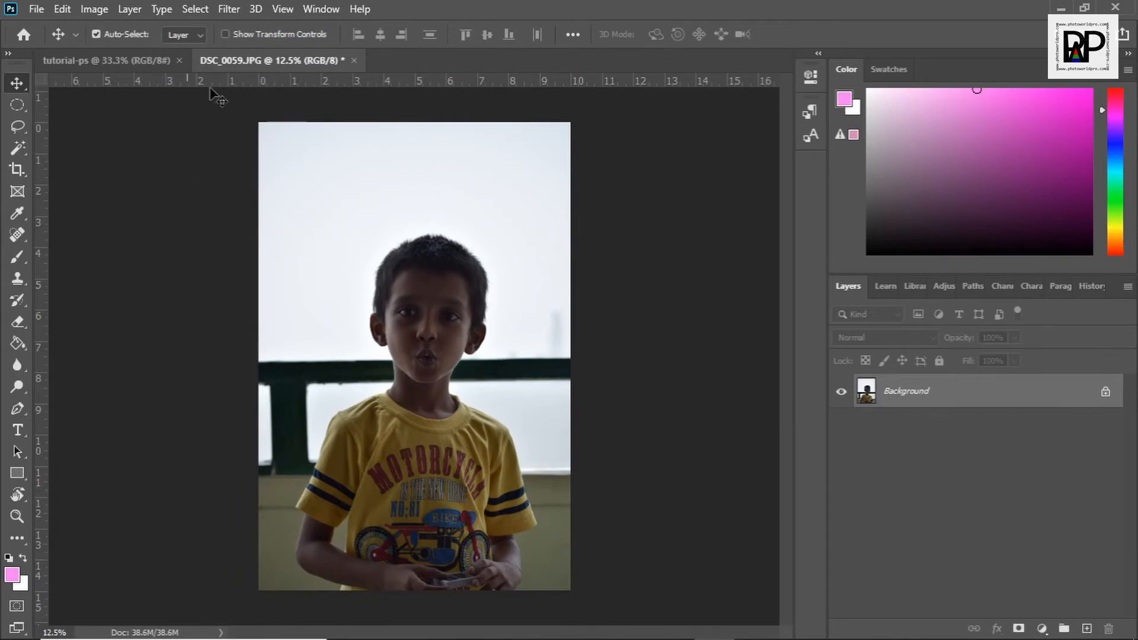
{"action": "left_click", "coordinate": [96, 9]}
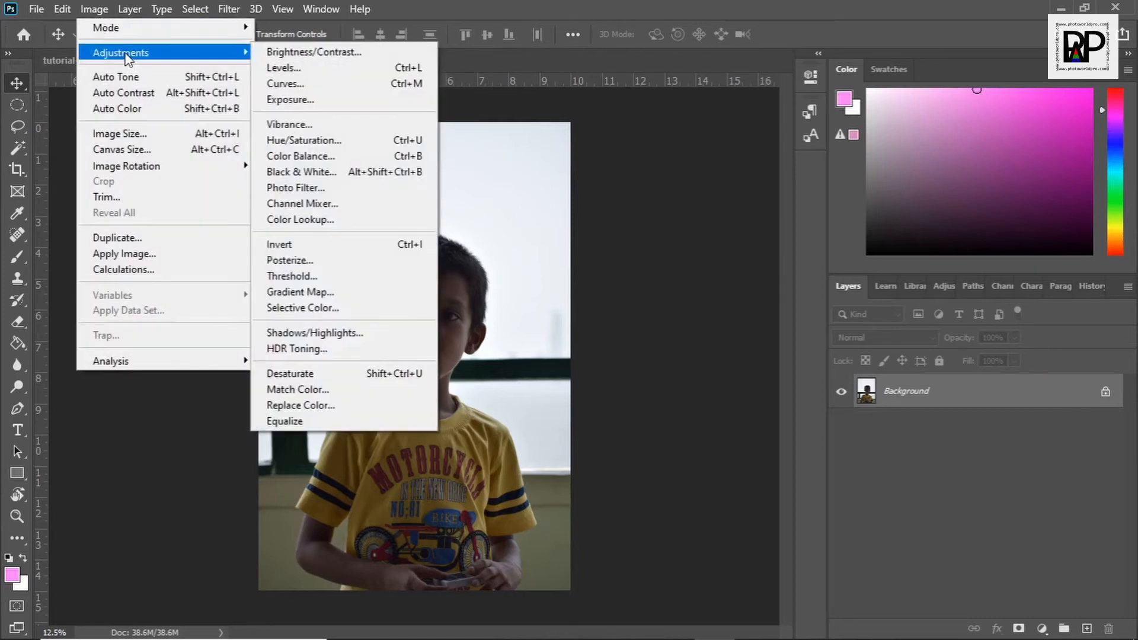
{"action": "mouse_move", "coordinate": [131, 34]}
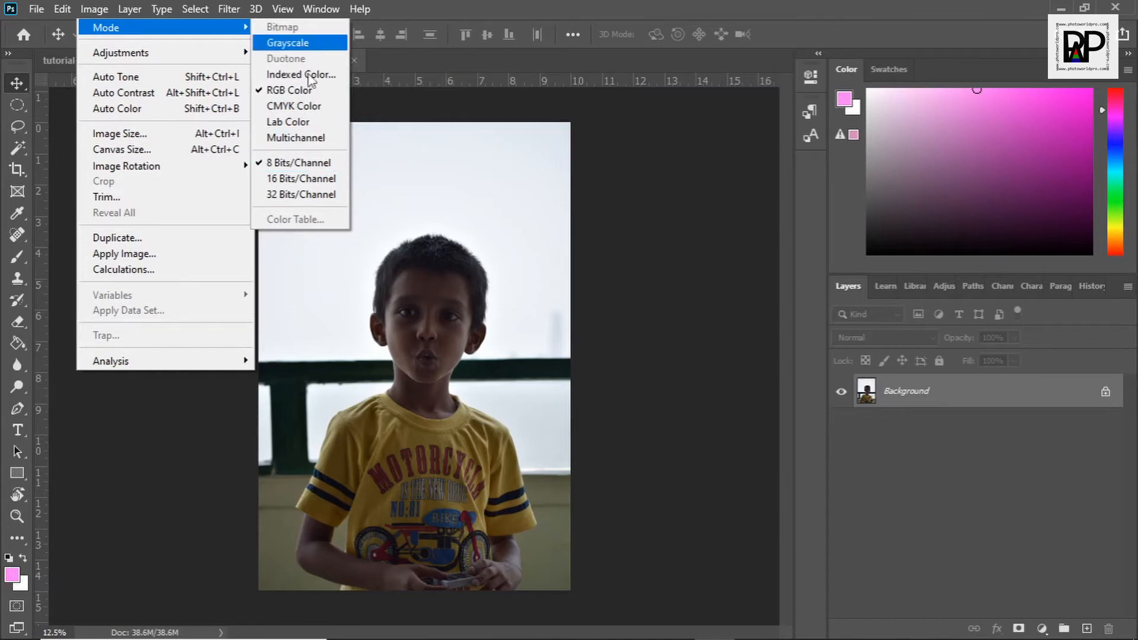
{"action": "mouse_move", "coordinate": [212, 57]}
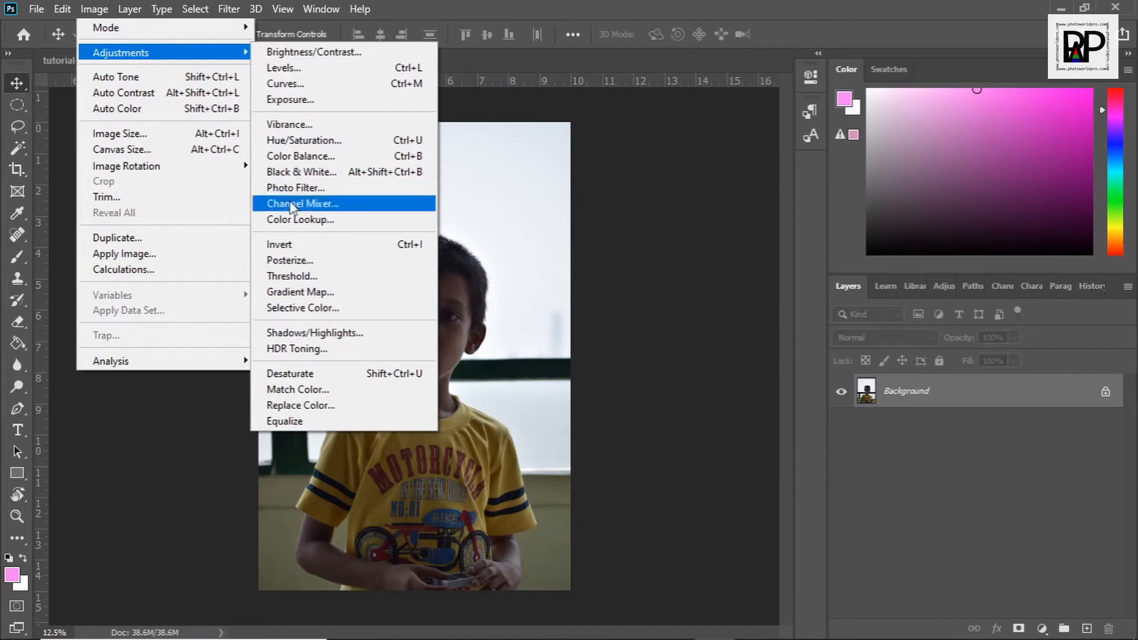
{"action": "left_click", "coordinate": [615, 158]}
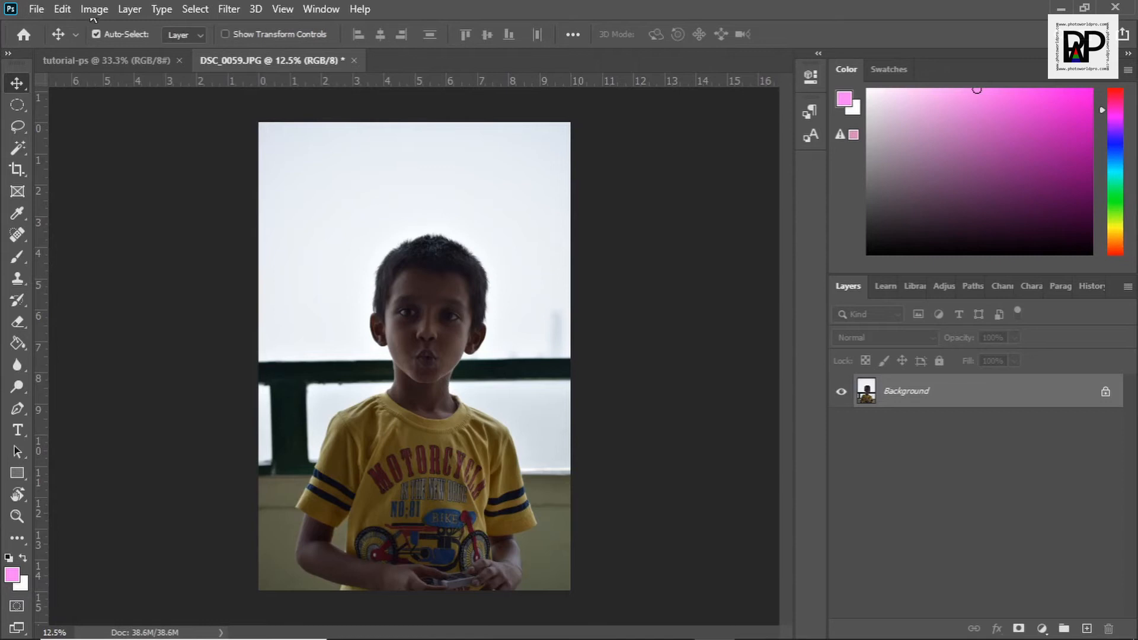
Apply a Brightness/Contrast adjustment to the photo with brightness 110 and contrast slightly above 23
{"action": "left_click", "coordinate": [93, 9]}
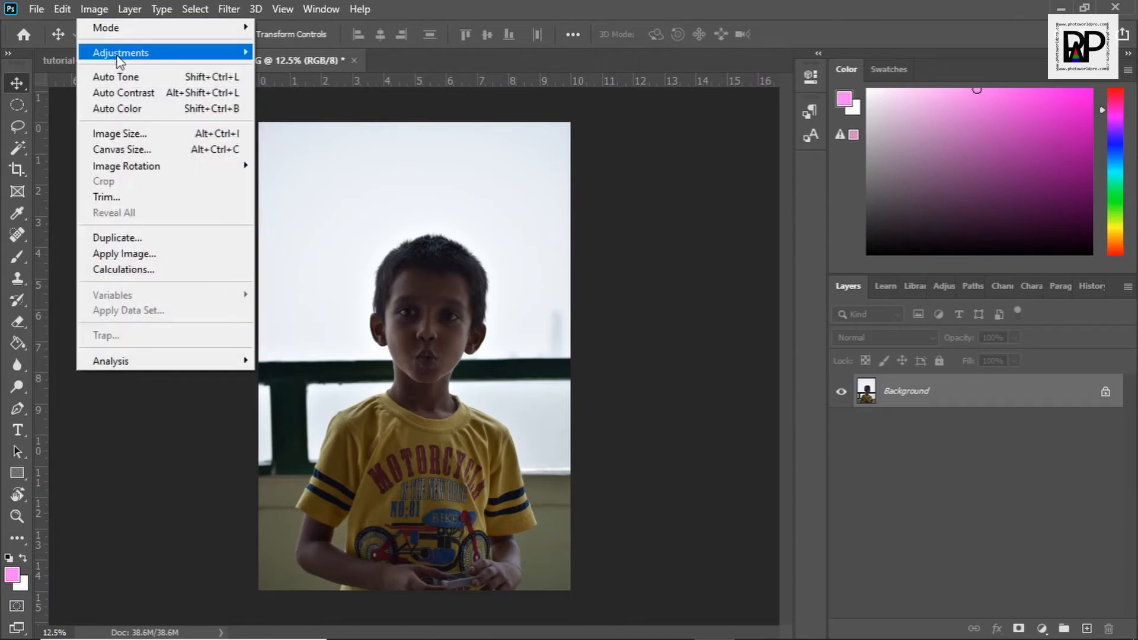
{"action": "mouse_move", "coordinate": [120, 59]}
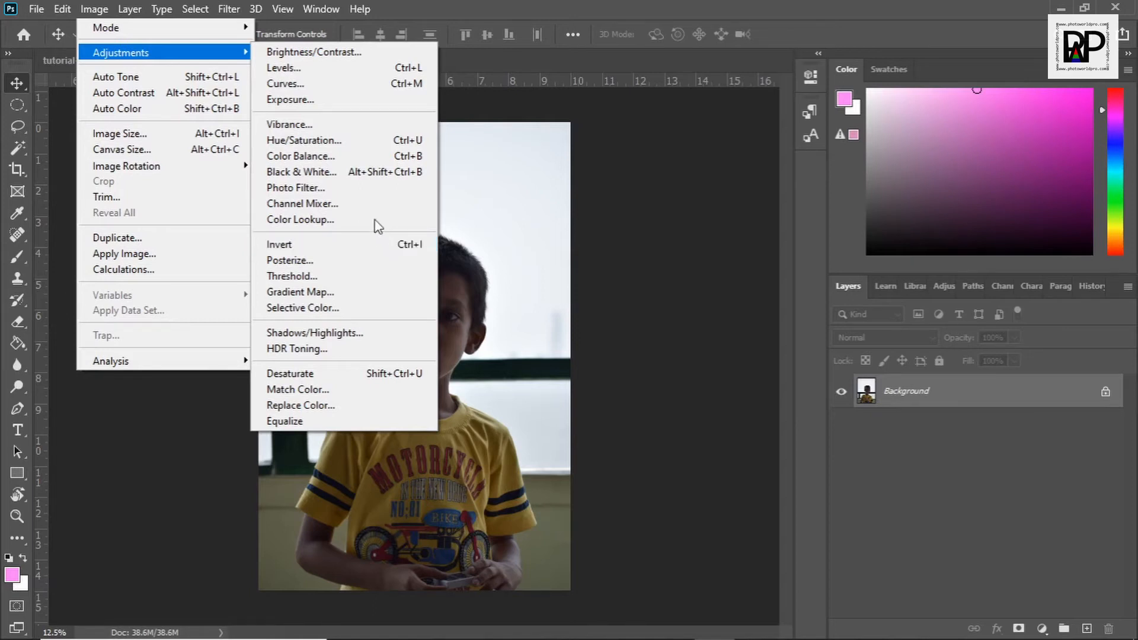
{"action": "left_click", "coordinate": [349, 53]}
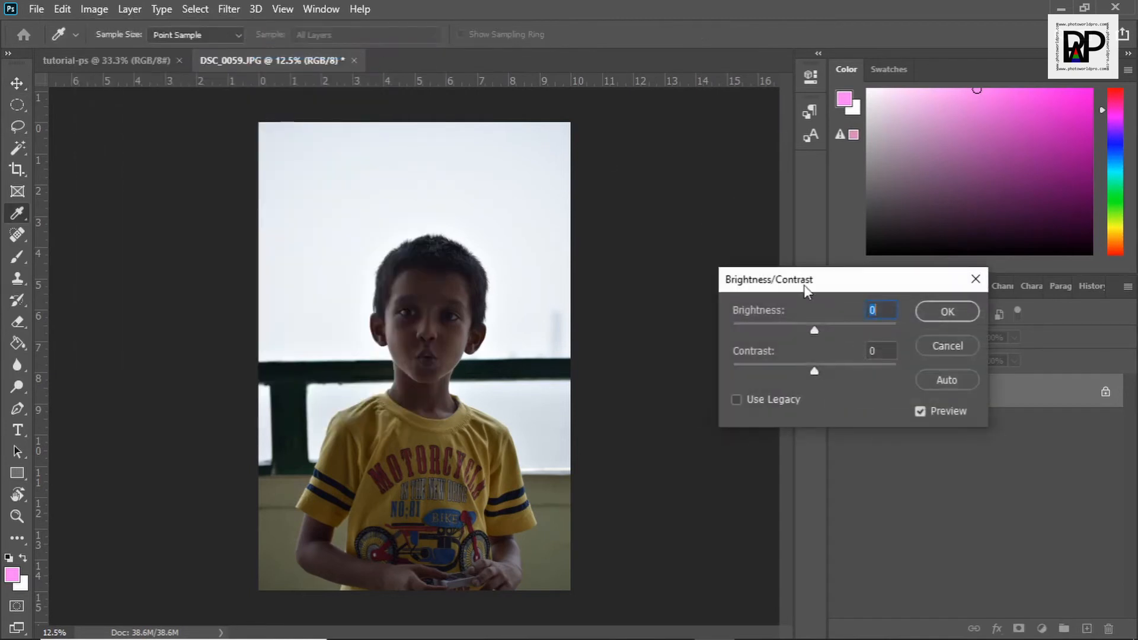
{"action": "left_click_drag", "start_coordinate": [807, 289], "coordinate": [595, 150]}
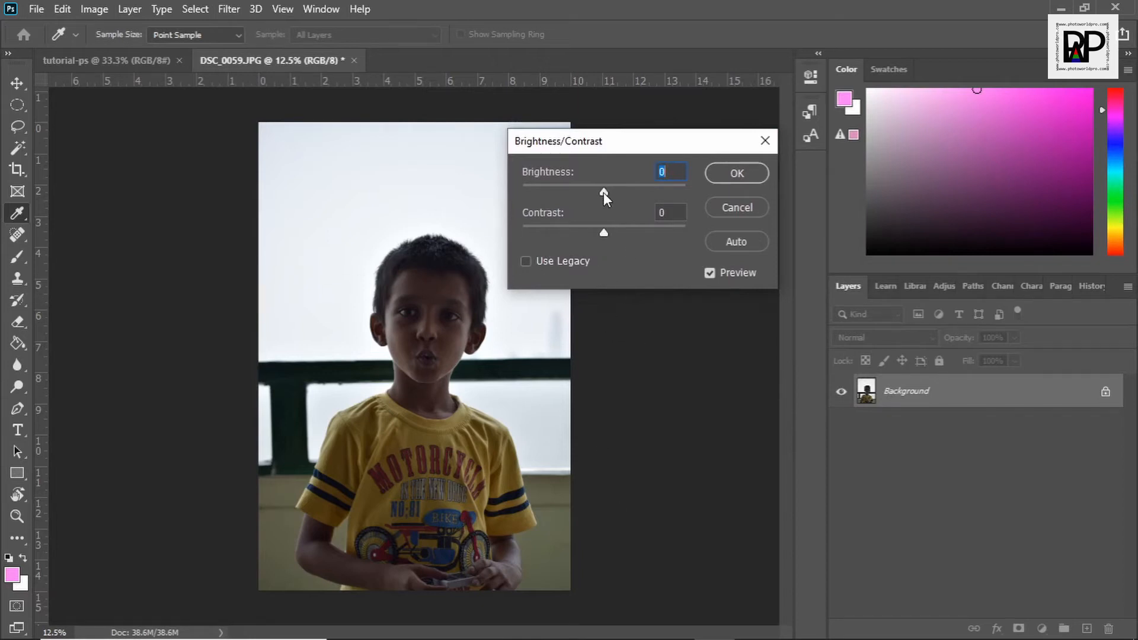
{"action": "left_click_drag", "start_coordinate": [604, 193], "coordinate": [629, 195]}
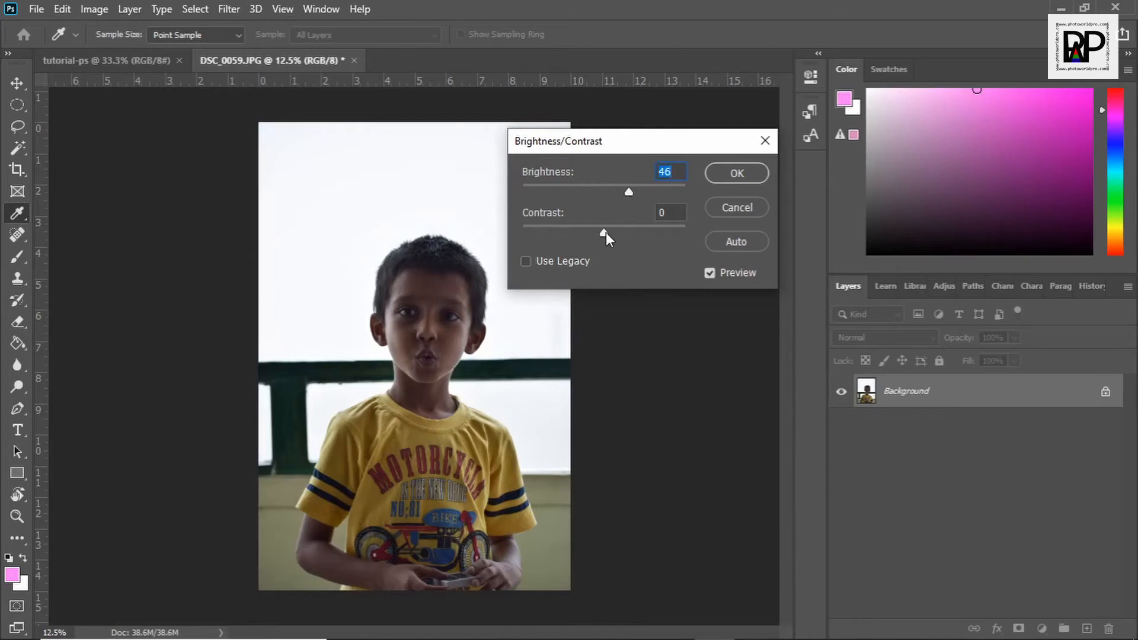
{"action": "left_click_drag", "start_coordinate": [606, 233], "coordinate": [624, 238]}
{"action": "left_click_drag", "start_coordinate": [657, 193], "coordinate": [664, 195]}
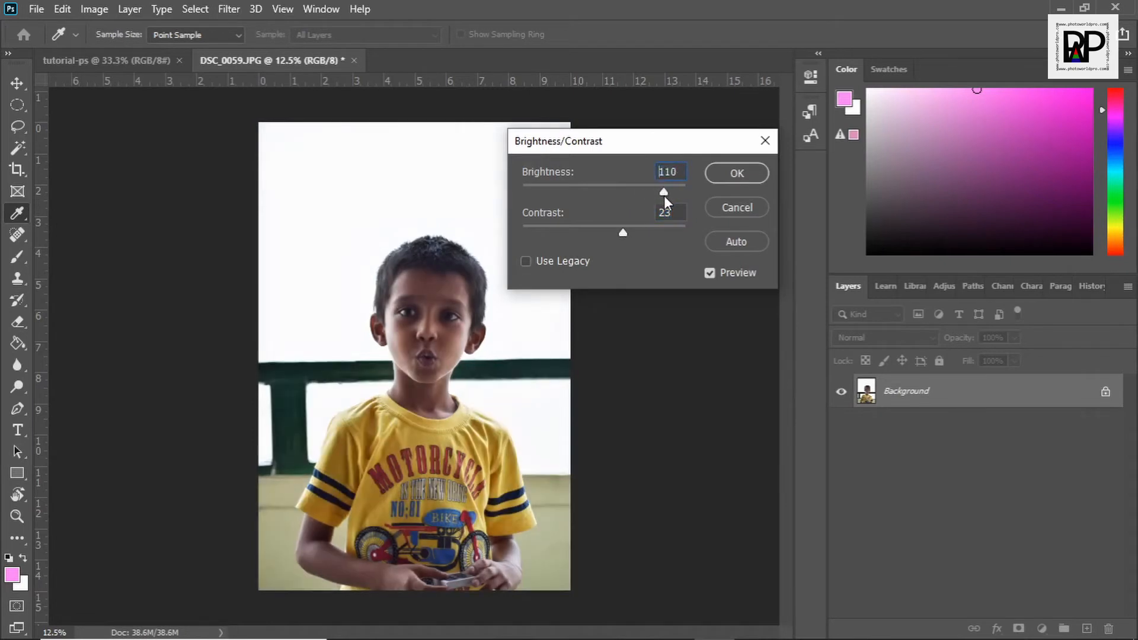
{"action": "left_click_drag", "start_coordinate": [617, 145], "coordinate": [675, 128]}
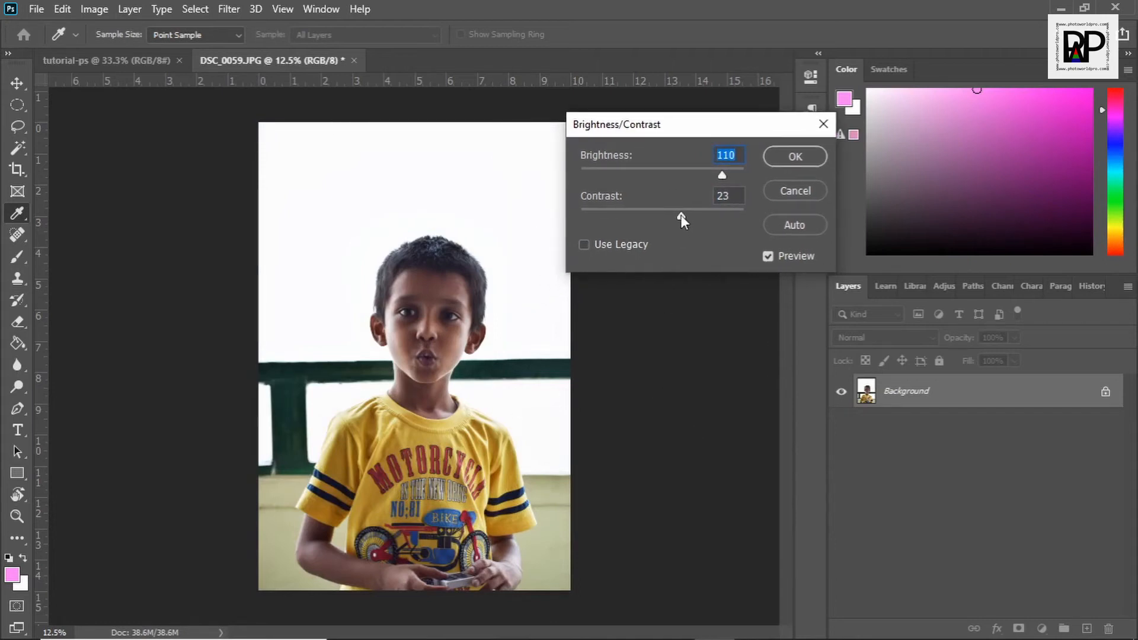
{"action": "left_click_drag", "start_coordinate": [682, 216], "coordinate": [687, 219]}
{"action": "left_click", "coordinate": [789, 159]}
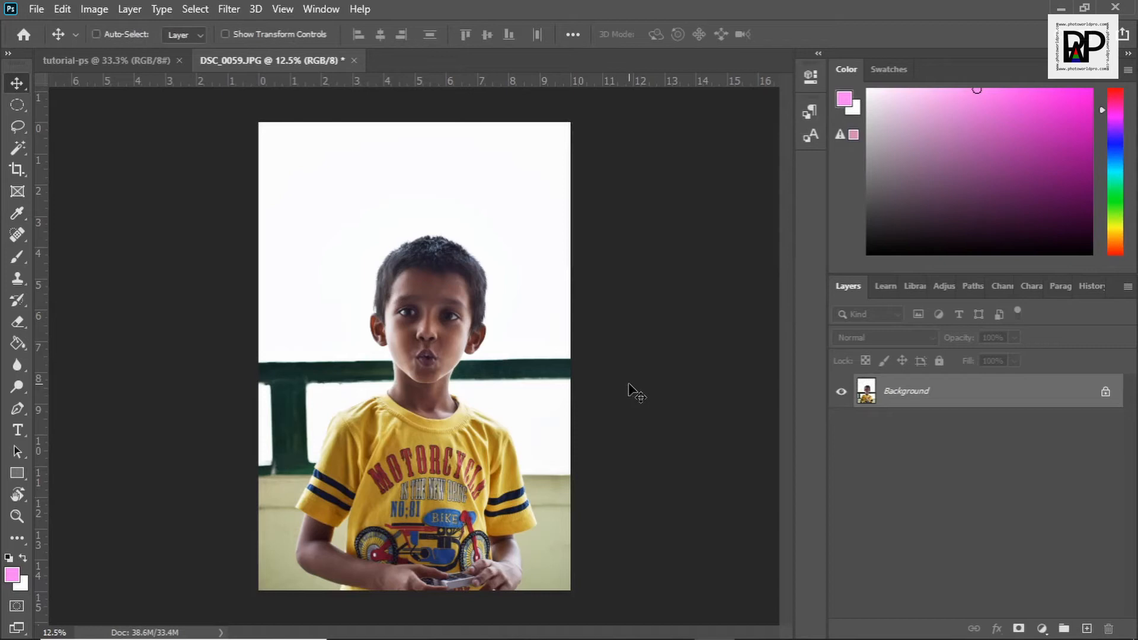
Compare the photo before and after the Brightness/Contrast adjustment using its history states, leaving the adjustment applied
{"action": "key", "text": "ctrl+z"}
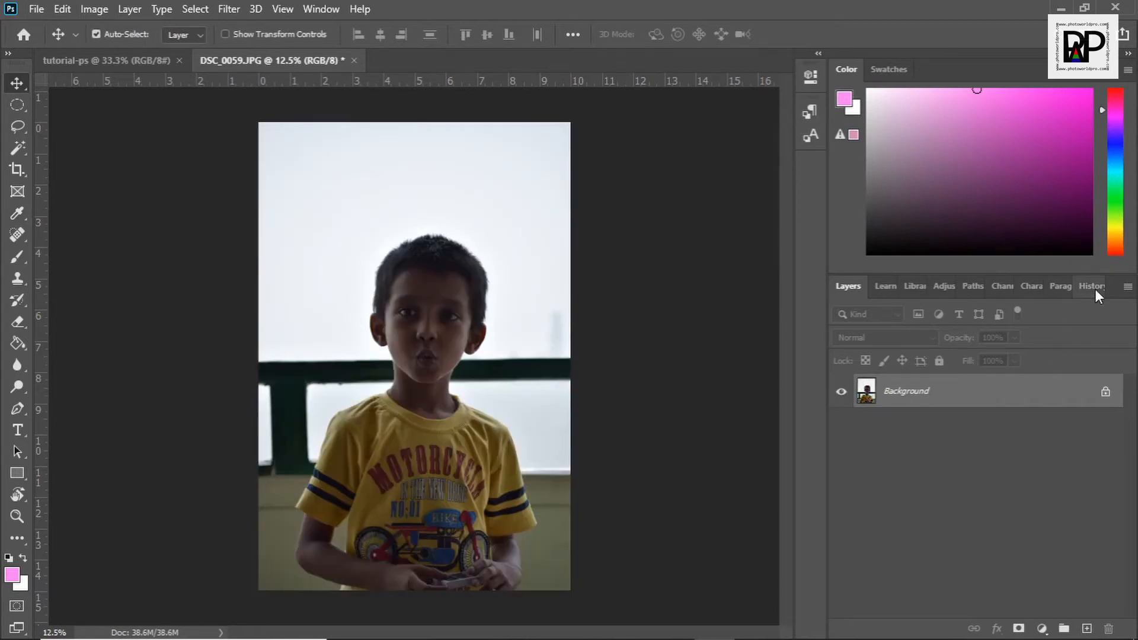
{"action": "left_click", "coordinate": [1091, 290]}
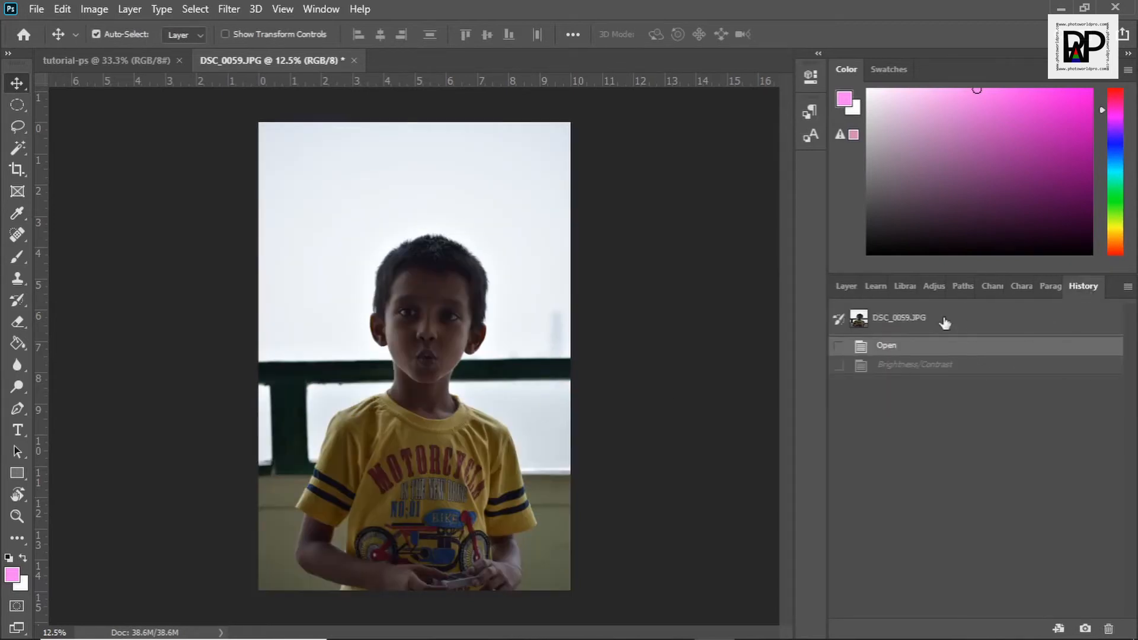
{"action": "left_click", "coordinate": [945, 364]}
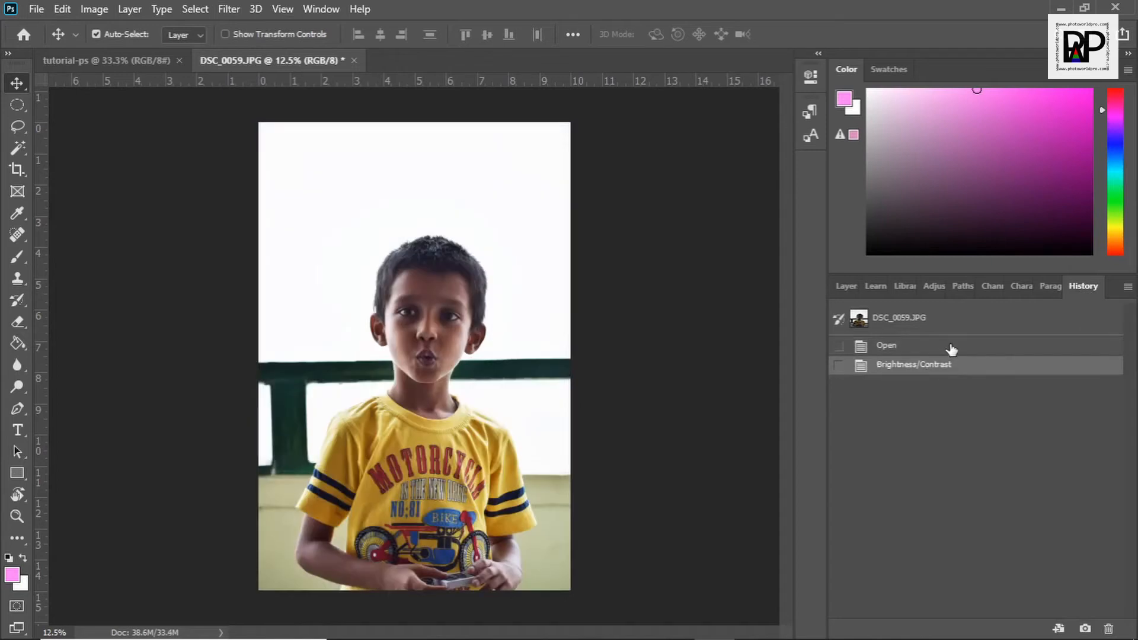
{"action": "left_click", "coordinate": [951, 348]}
{"action": "left_click", "coordinate": [954, 367]}
{"action": "left_click", "coordinate": [957, 349]}
{"action": "left_click", "coordinate": [955, 367]}
{"action": "left_click", "coordinate": [886, 346]}
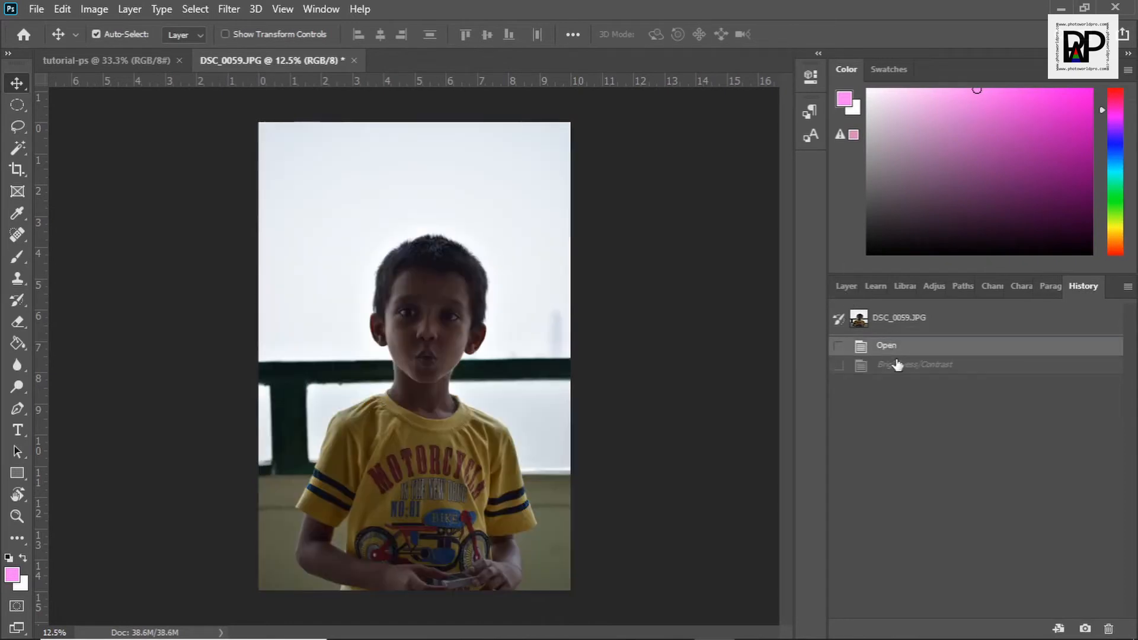
{"action": "left_click", "coordinate": [896, 366]}
{"action": "left_click", "coordinate": [847, 287]}
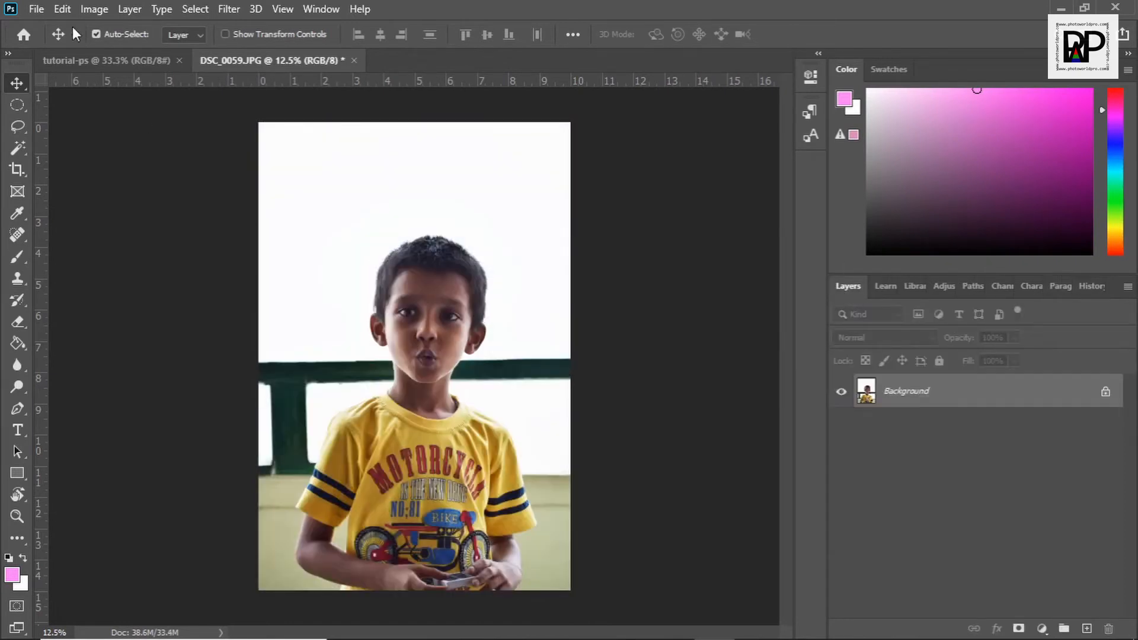
Apply a Vibrance adjustment to the photo with vibrance +63 and saturation about +21
{"action": "left_click", "coordinate": [90, 9]}
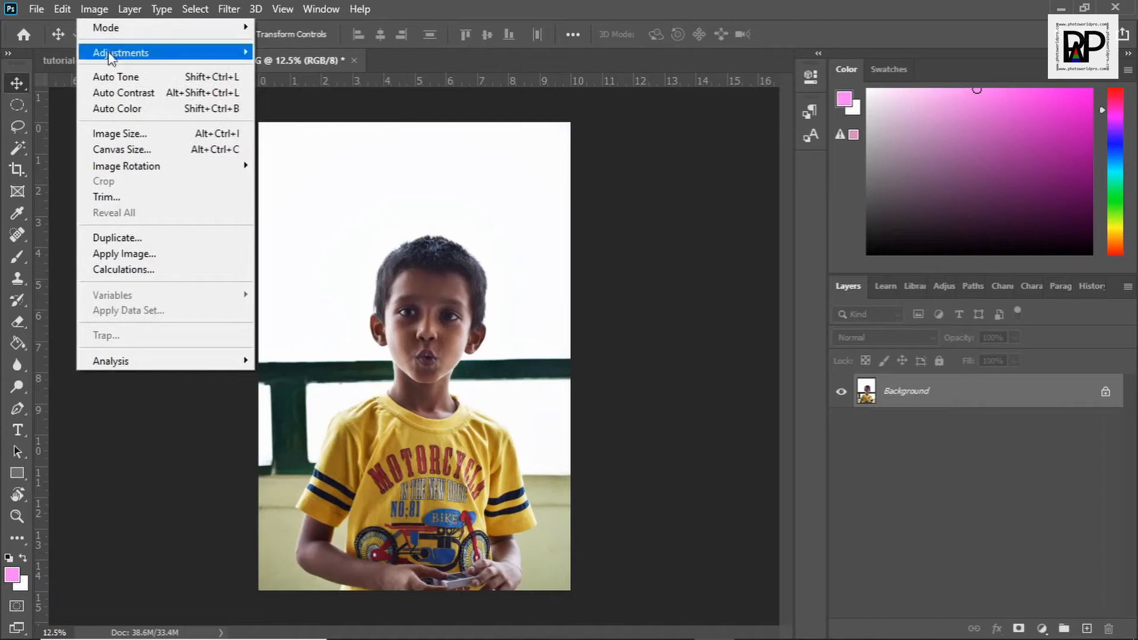
{"action": "mouse_move", "coordinate": [124, 49]}
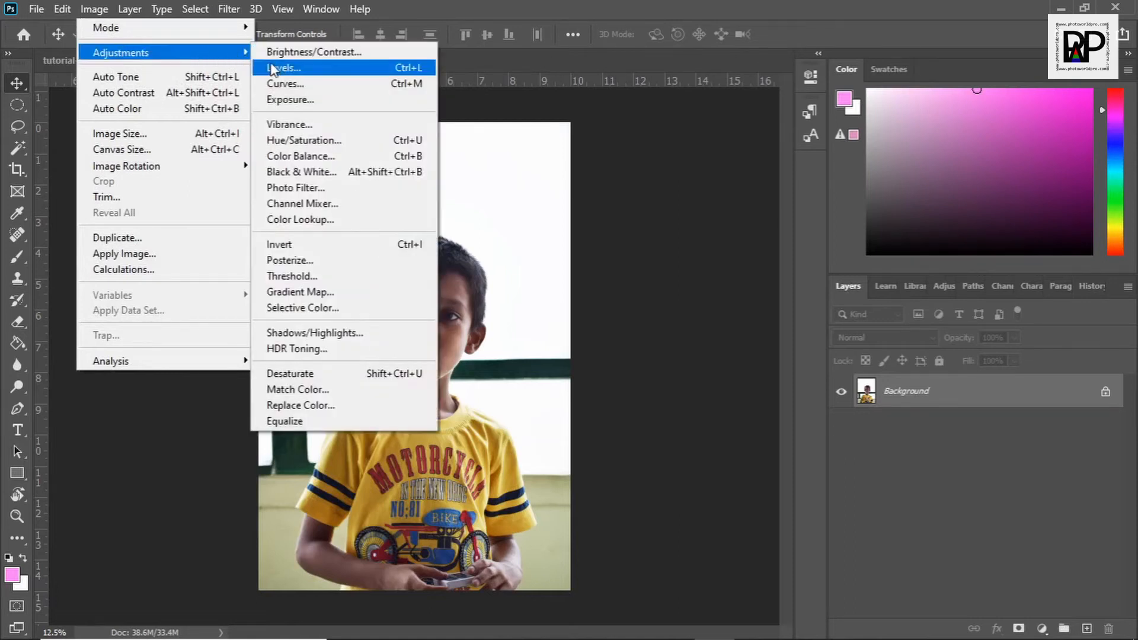
{"action": "left_click", "coordinate": [308, 125]}
{"action": "left_click_drag", "start_coordinate": [492, 162], "coordinate": [620, 167]}
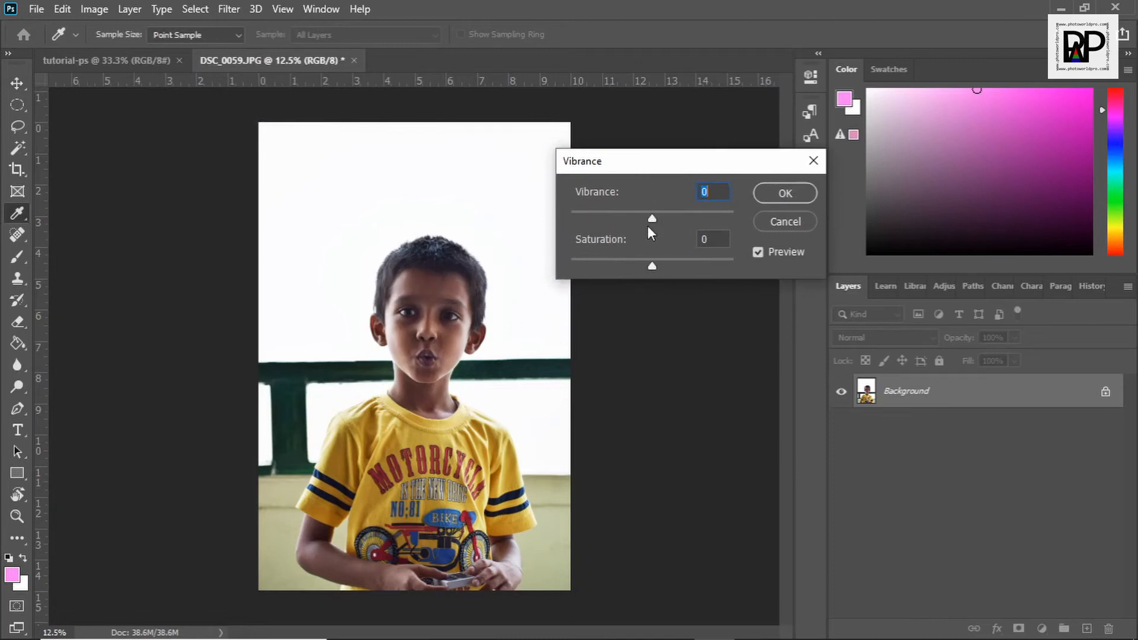
{"action": "left_click_drag", "start_coordinate": [652, 220], "coordinate": [695, 229]}
{"action": "mouse_move", "coordinate": [653, 267]}
{"action": "left_mouse_down"}
{"action": "mouse_move", "coordinate": [689, 272]}
{"action": "mouse_move", "coordinate": [670, 265]}
{"action": "left_mouse_up"}
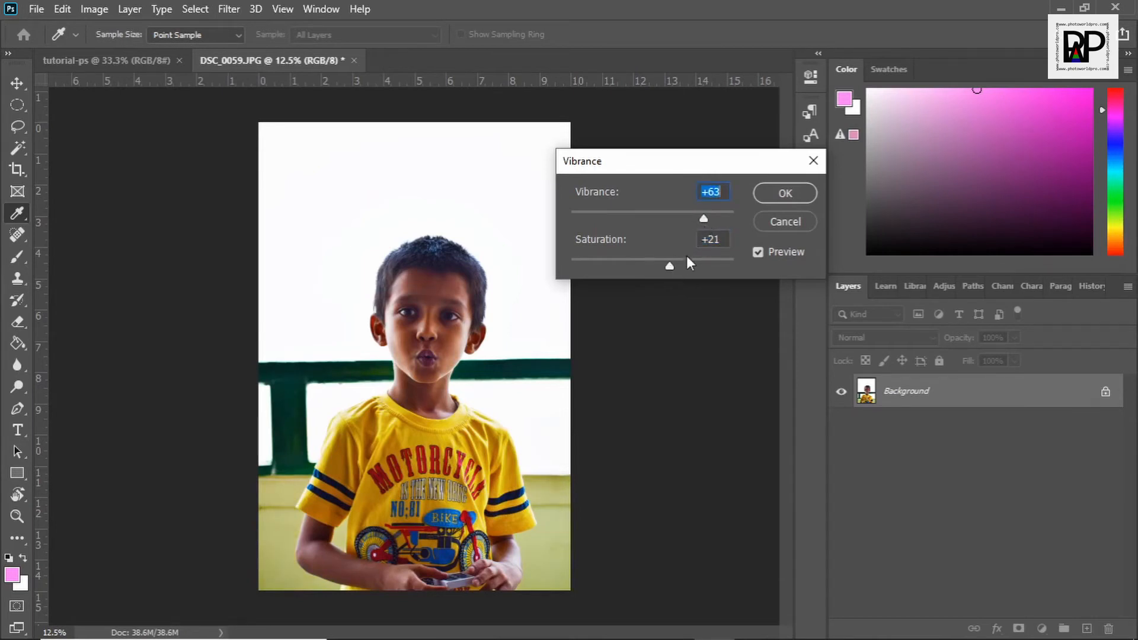
{"action": "left_click", "coordinate": [667, 269]}
{"action": "left_click", "coordinate": [773, 194]}
{"action": "key", "text": "v"}
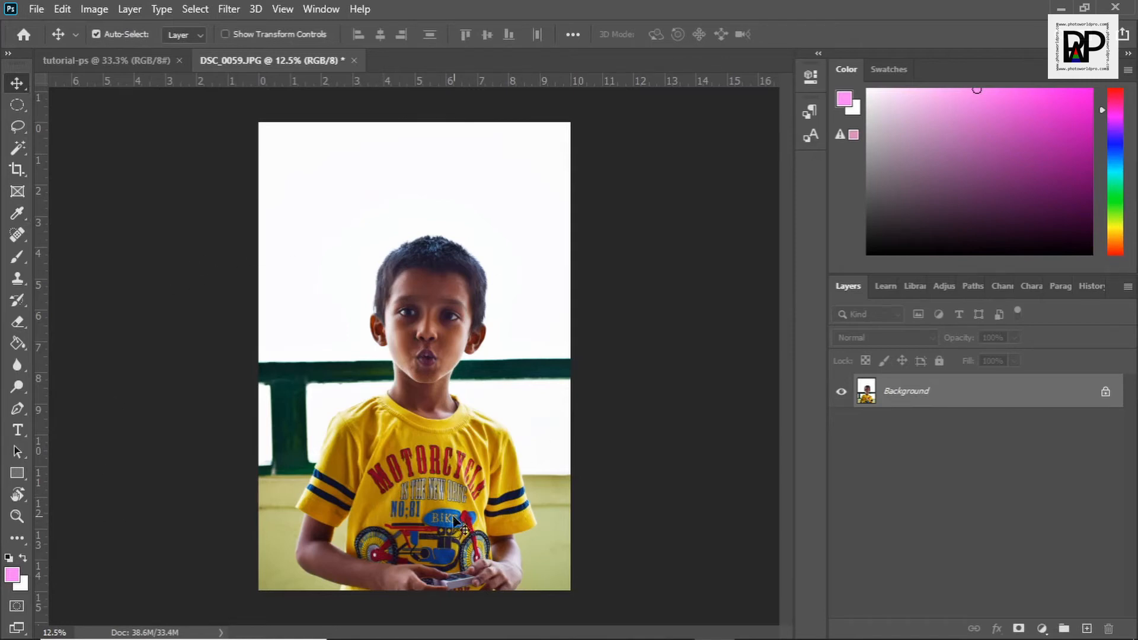
Examine the image adjustment commands and the layer commands for new layers, layer masks and new adjustment layers
{"action": "left_click", "coordinate": [95, 9]}
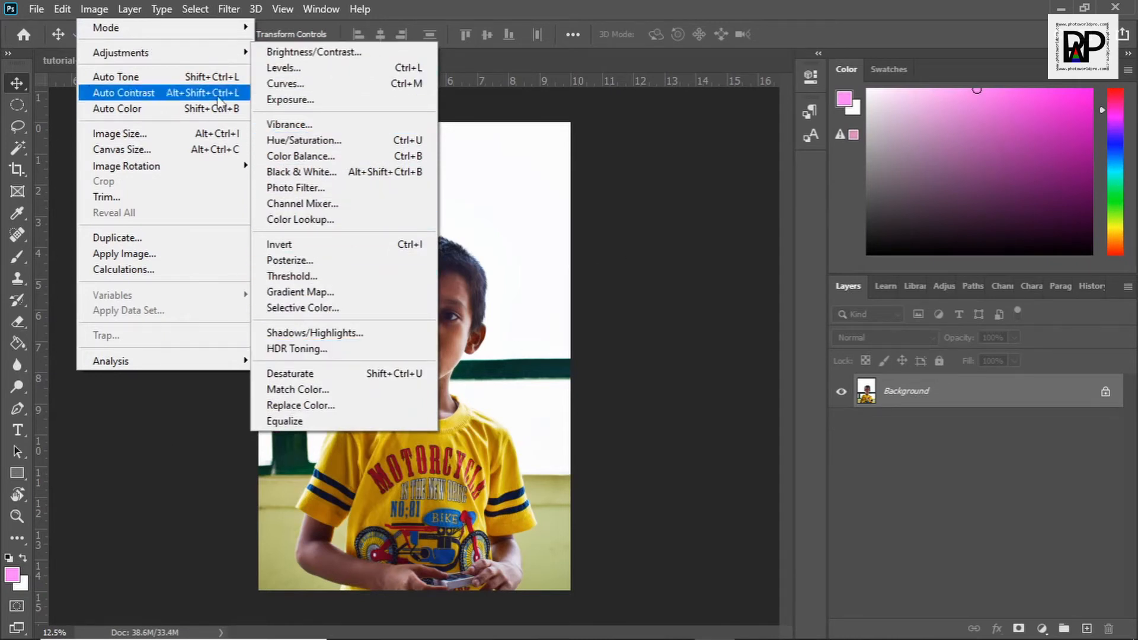
{"action": "left_click", "coordinate": [647, 204]}
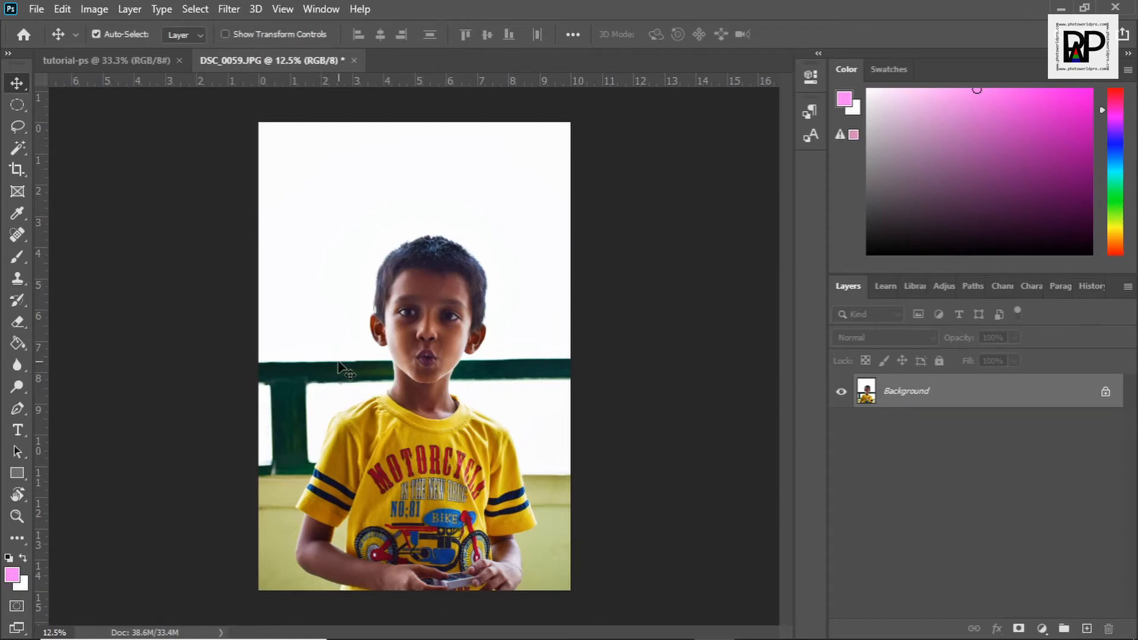
{"action": "left_click", "coordinate": [128, 10]}
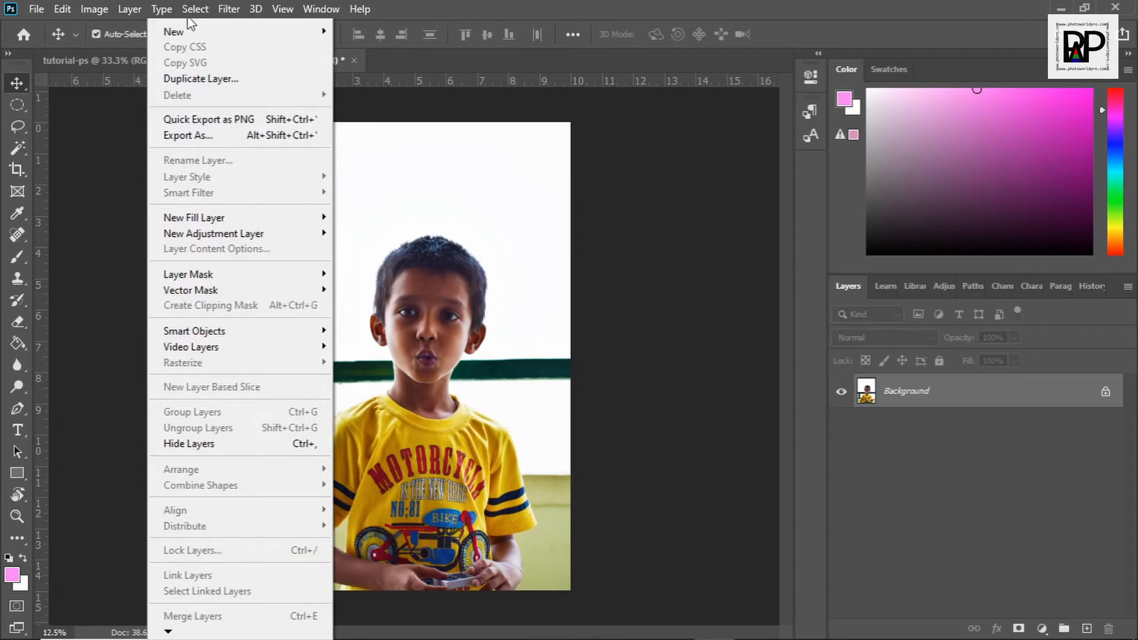
{"action": "mouse_move", "coordinate": [190, 34]}
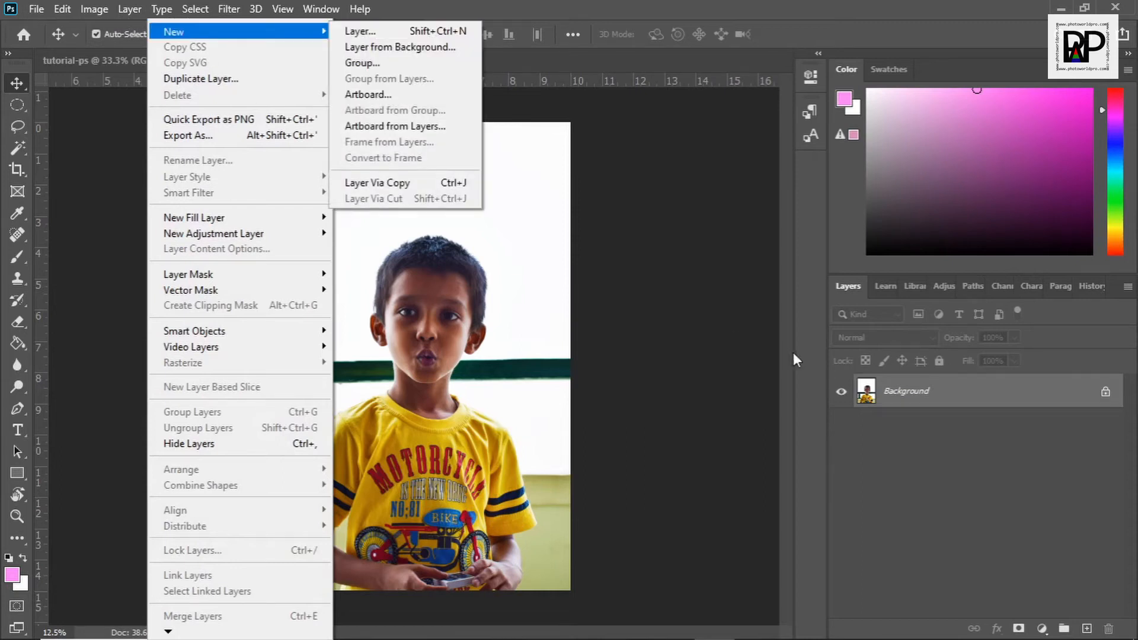
{"action": "left_click", "coordinate": [851, 288]}
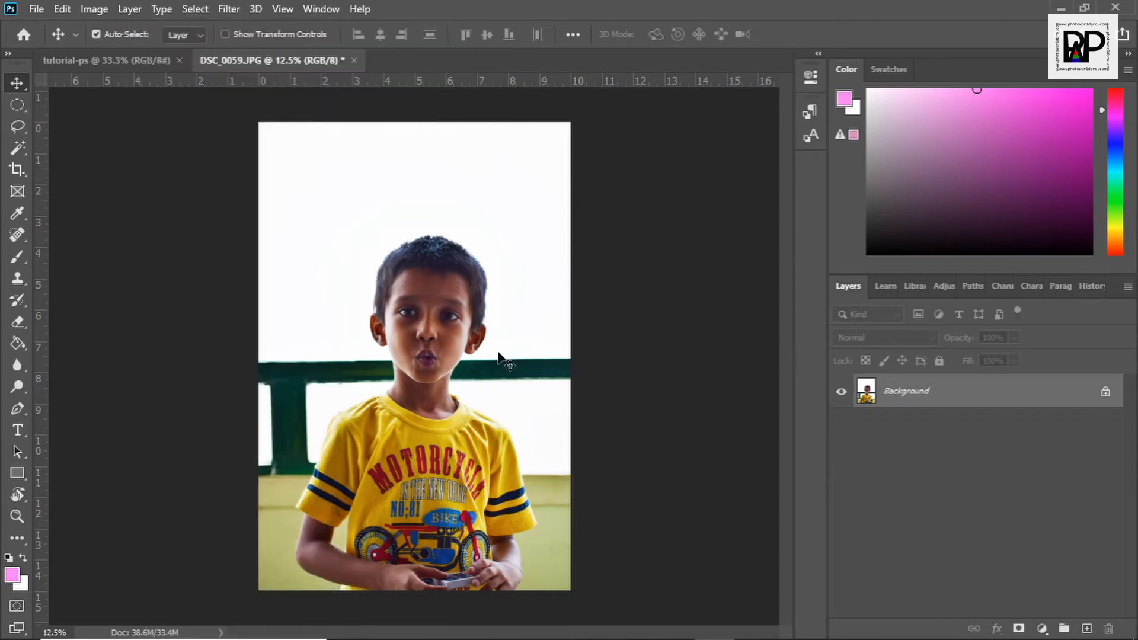
{"action": "left_click", "coordinate": [129, 9]}
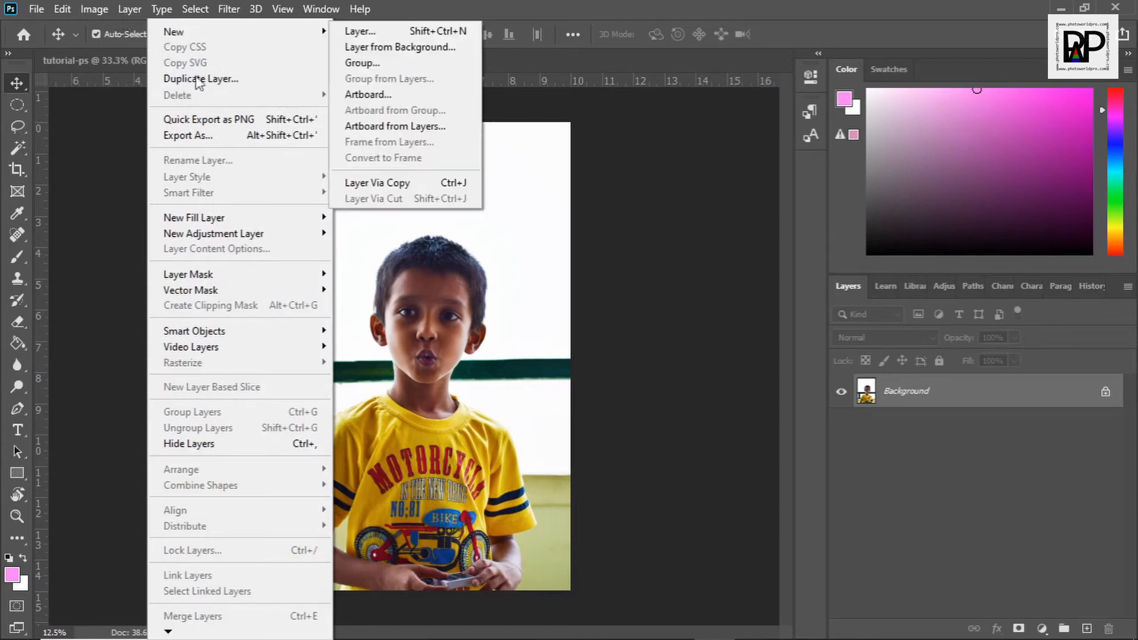
{"action": "mouse_move", "coordinate": [240, 339]}
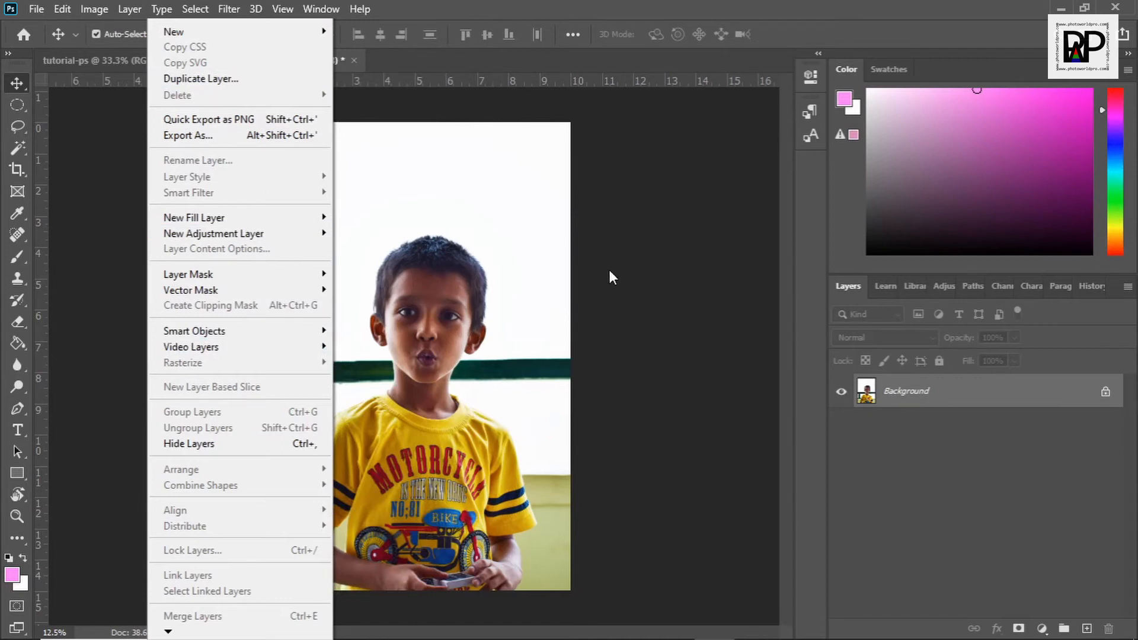
{"action": "mouse_move", "coordinate": [198, 32]}
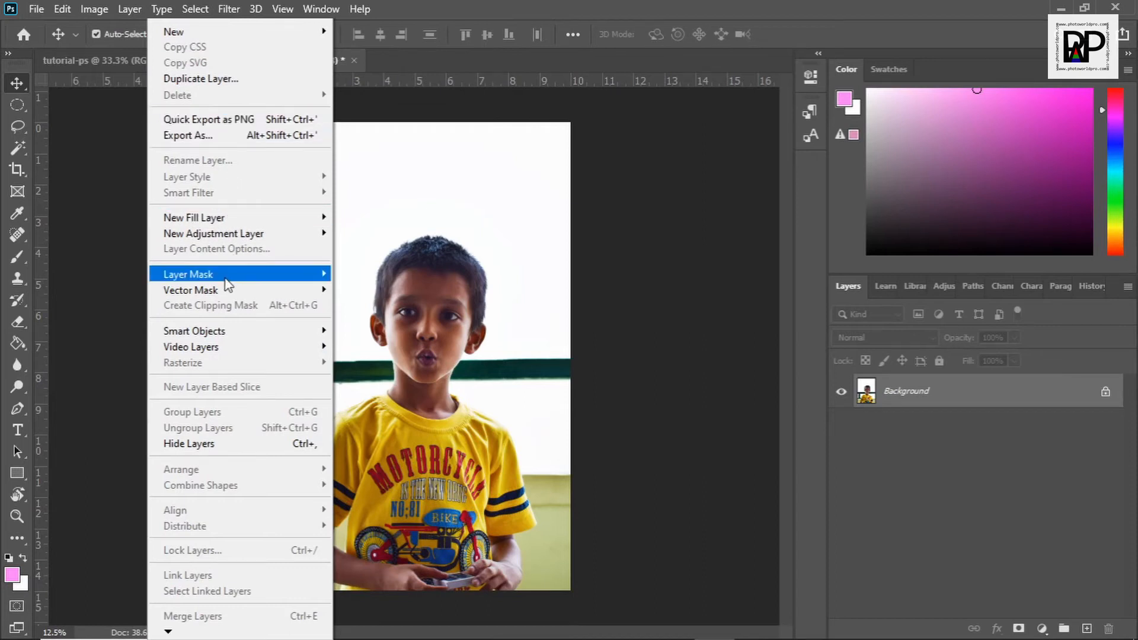
{"action": "mouse_move", "coordinate": [225, 282]}
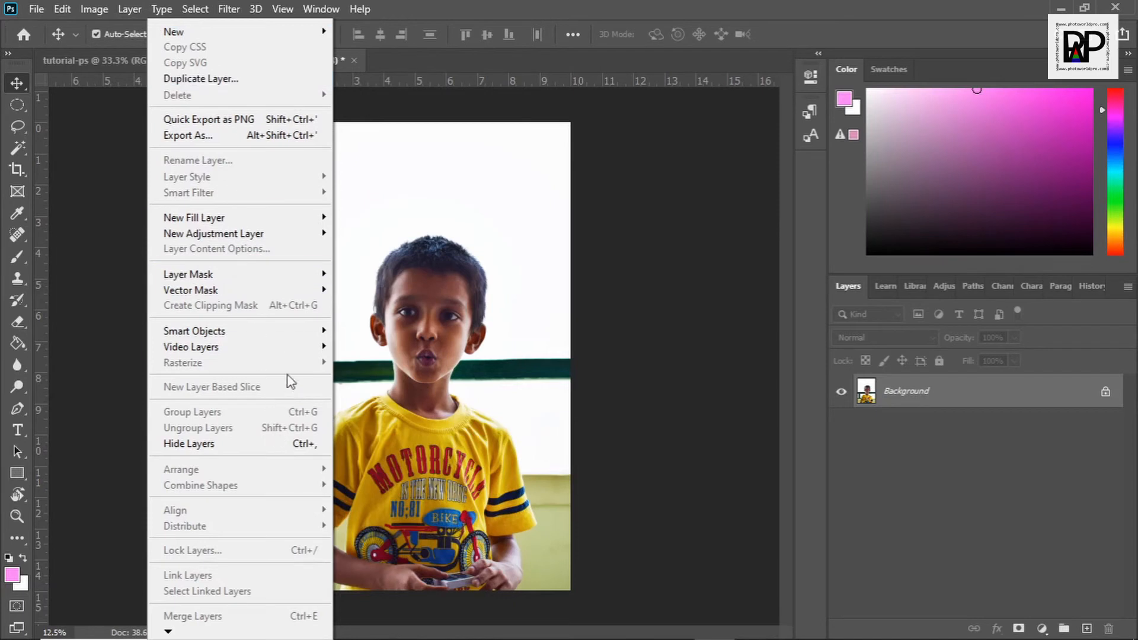
{"action": "left_click", "coordinate": [646, 273]}
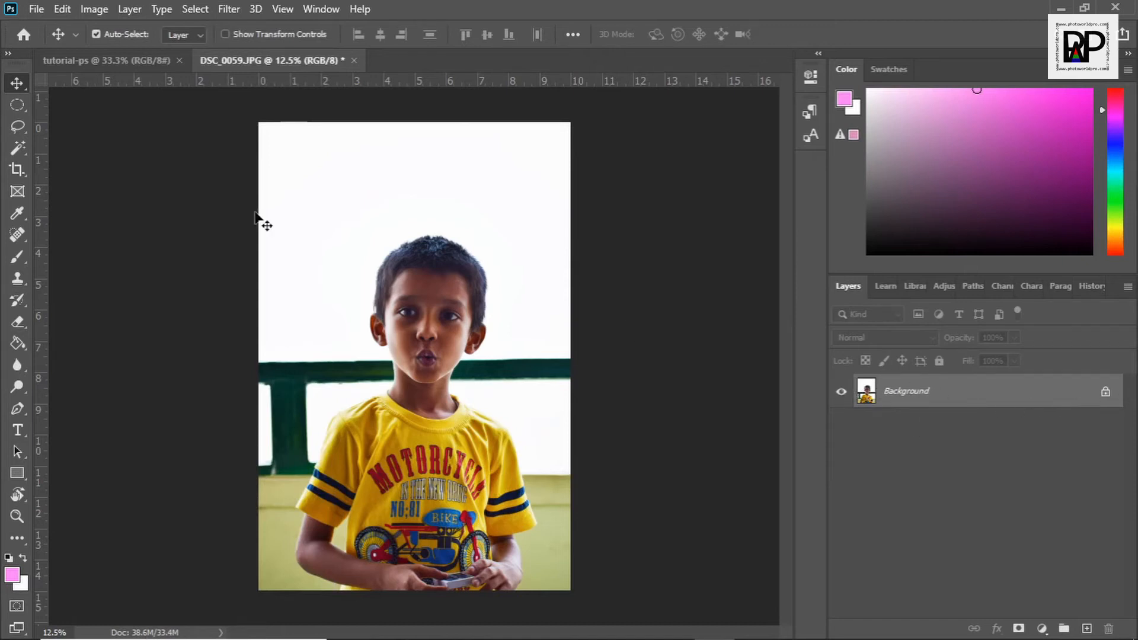
{"action": "left_click", "coordinate": [129, 8]}
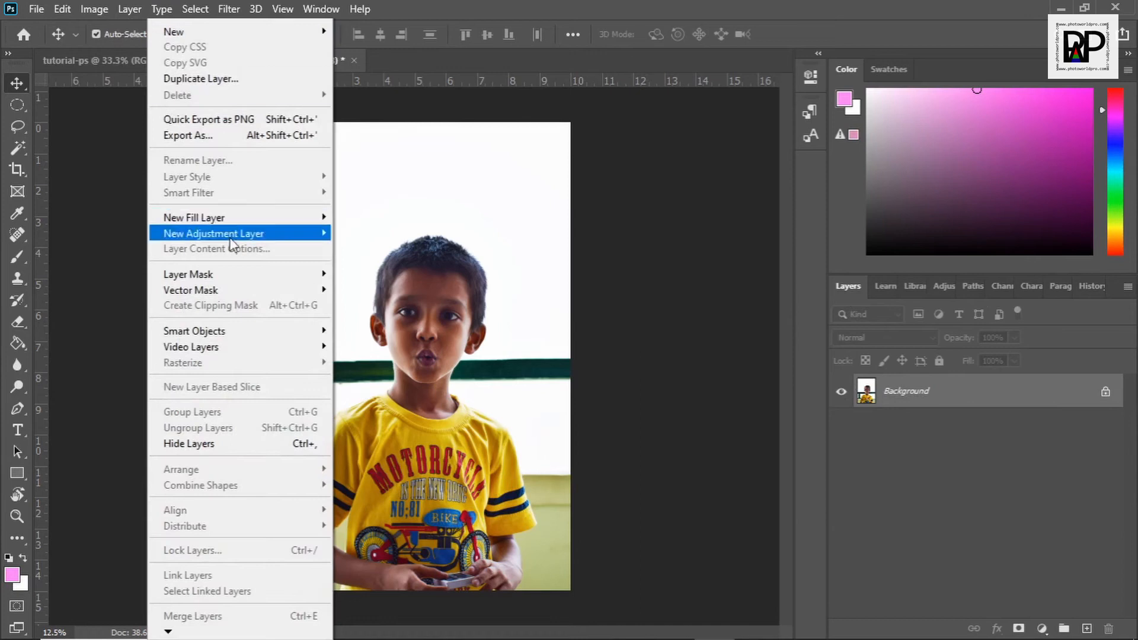
{"action": "mouse_move", "coordinate": [238, 235]}
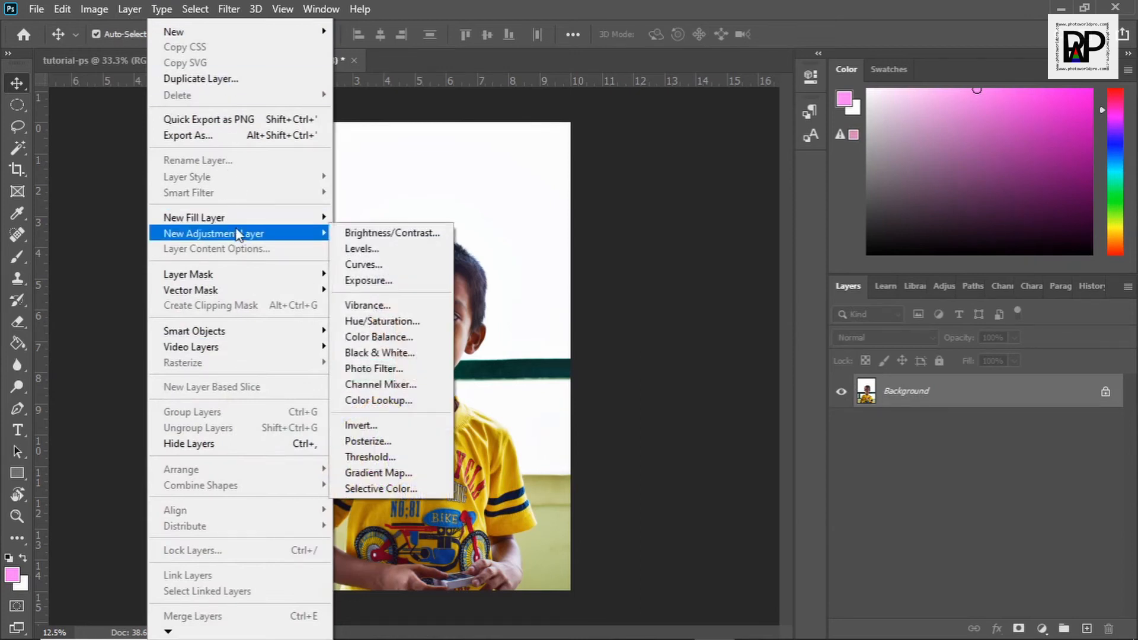
{"action": "left_click", "coordinate": [979, 390]}
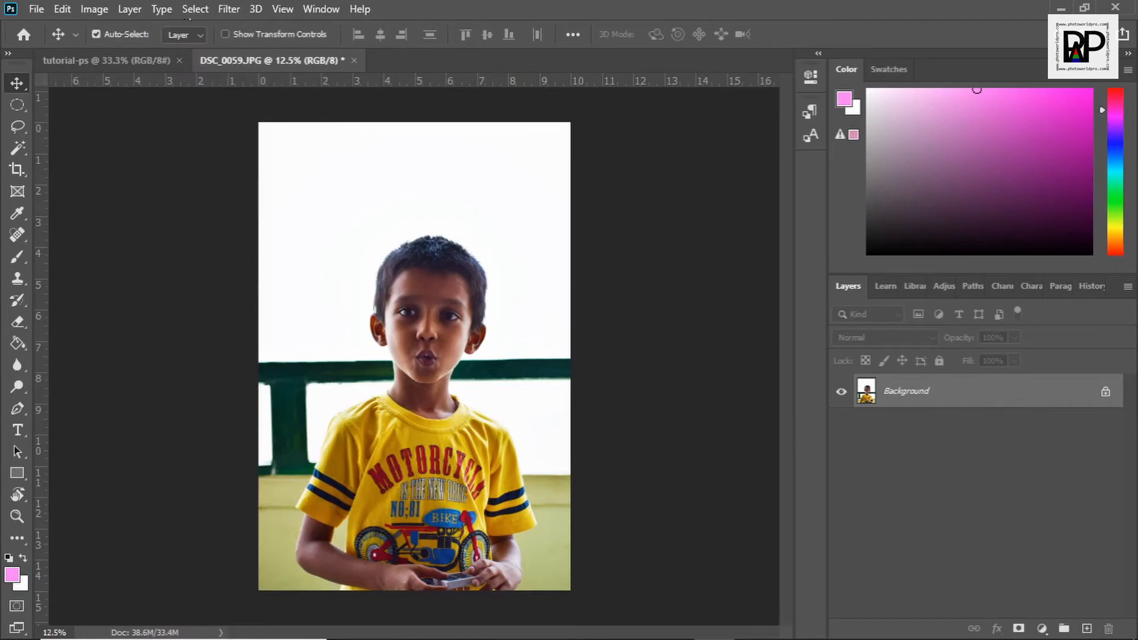
Try a Camera Raw Filter on the photo with temperature +12, tint +8, exposure +1.80 and contrast +13, and discard it
{"action": "left_click", "coordinate": [166, 13]}
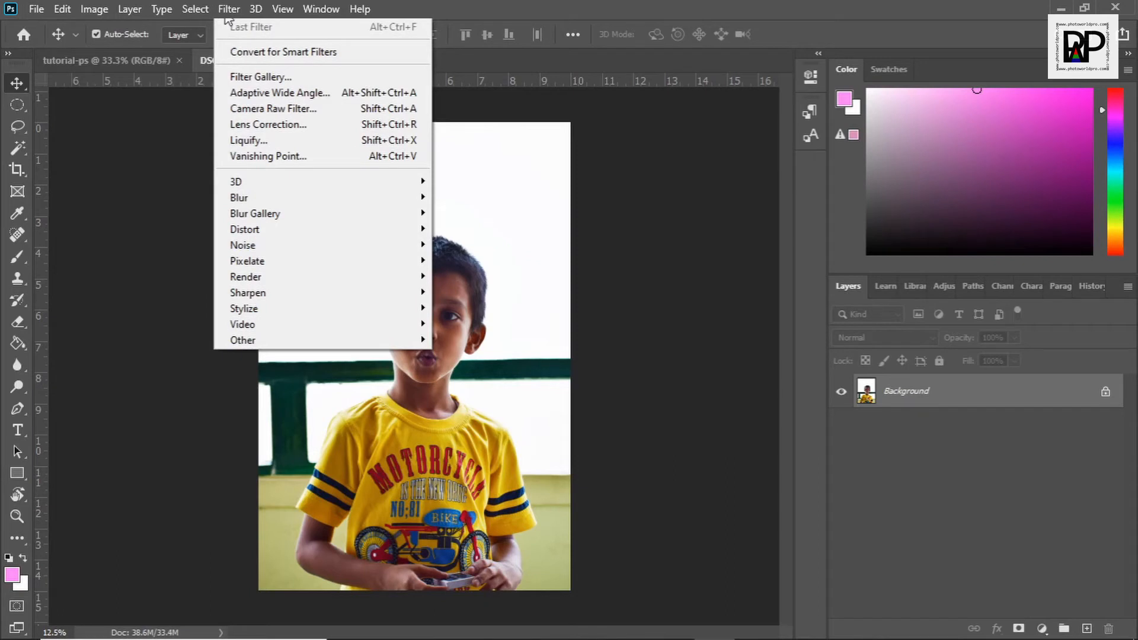
{"action": "left_click", "coordinate": [322, 110]}
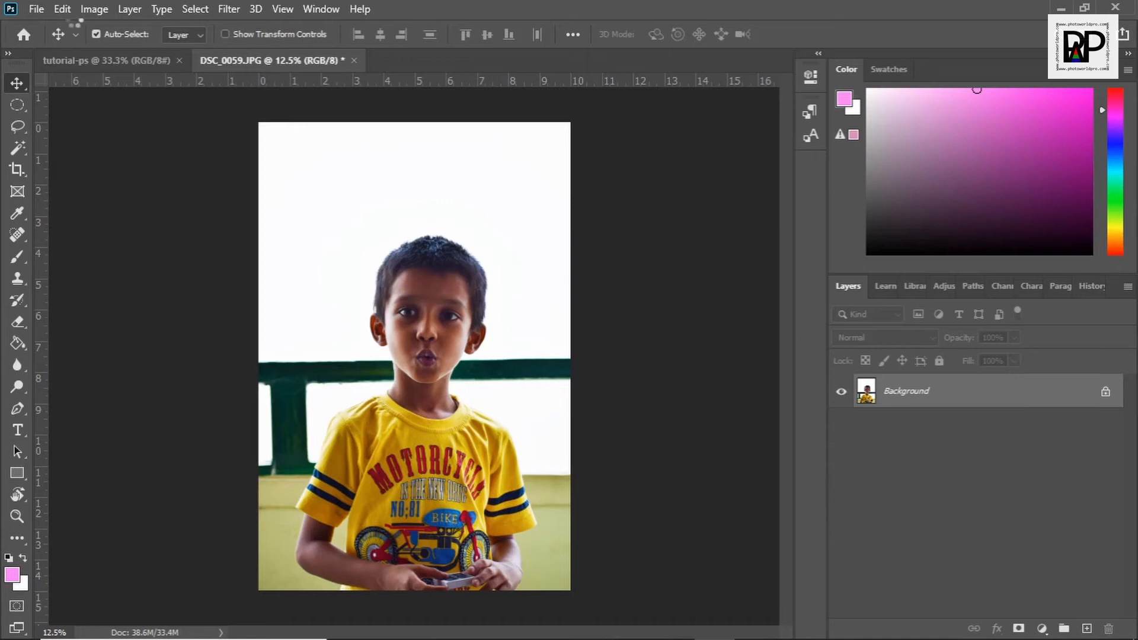
{"action": "key", "text": "shift+ctrl+a"}
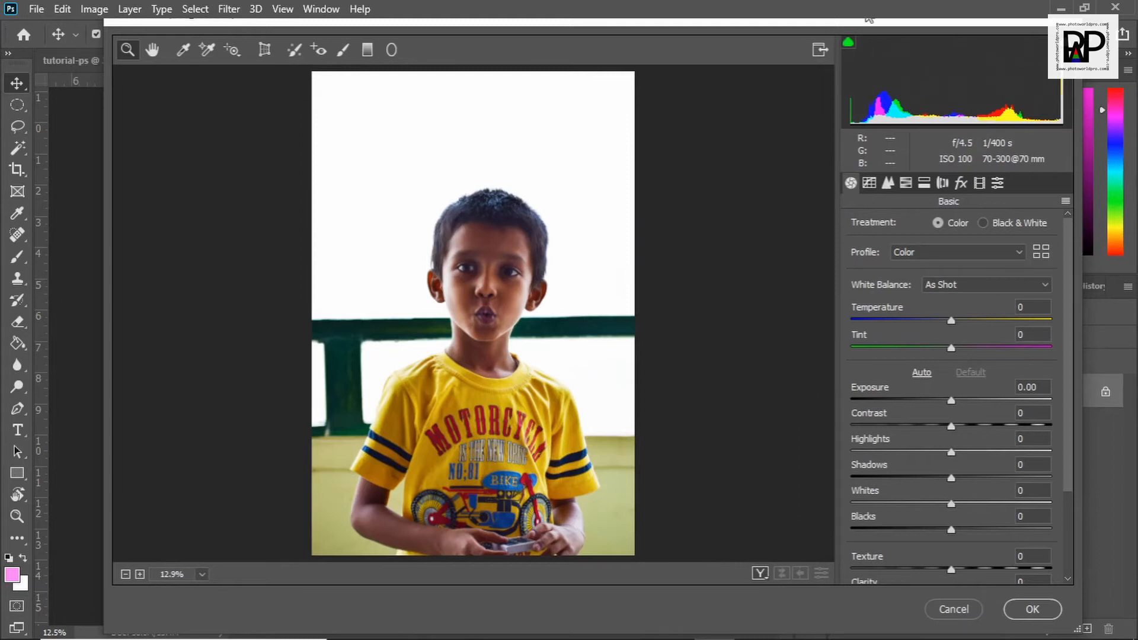
{"action": "mouse_move", "coordinate": [869, 19]}
{"action": "left_mouse_down"}
{"action": "mouse_move", "coordinate": [854, 43]}
{"action": "mouse_move", "coordinate": [853, 19]}
{"action": "left_mouse_up"}
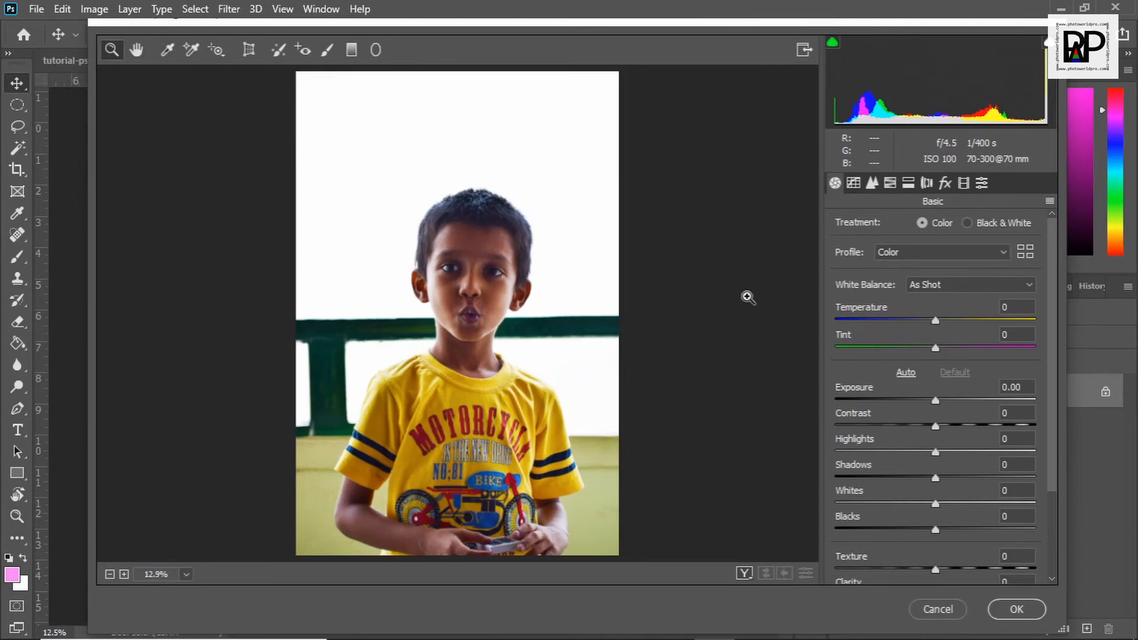
{"action": "left_click_drag", "start_coordinate": [942, 322], "coordinate": [983, 325]}
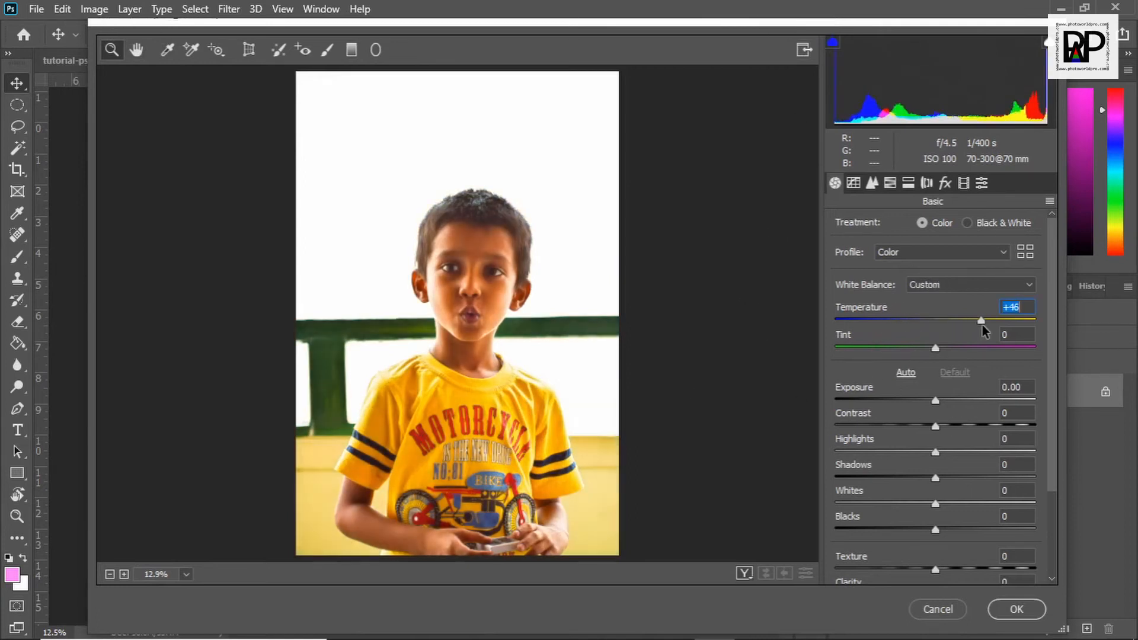
{"action": "mouse_move", "coordinate": [938, 354]}
{"action": "left_mouse_down"}
{"action": "mouse_move", "coordinate": [956, 354]}
{"action": "mouse_move", "coordinate": [913, 353]}
{"action": "mouse_move", "coordinate": [945, 362]}
{"action": "left_mouse_up"}
{"action": "left_click_drag", "start_coordinate": [975, 320], "coordinate": [940, 320]}
{"action": "left_click_drag", "start_coordinate": [940, 411], "coordinate": [947, 434]}
{"action": "left_click", "coordinate": [935, 453]}
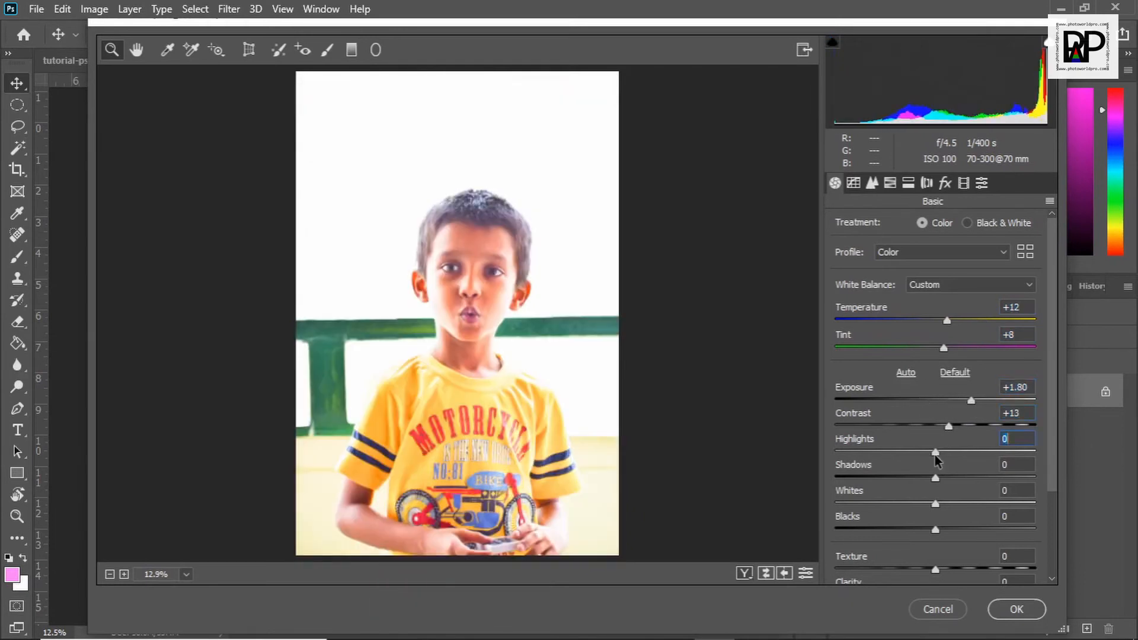
{"action": "left_click_drag", "start_coordinate": [886, 458], "coordinate": [942, 499]}
{"action": "left_click", "coordinate": [1015, 611]}
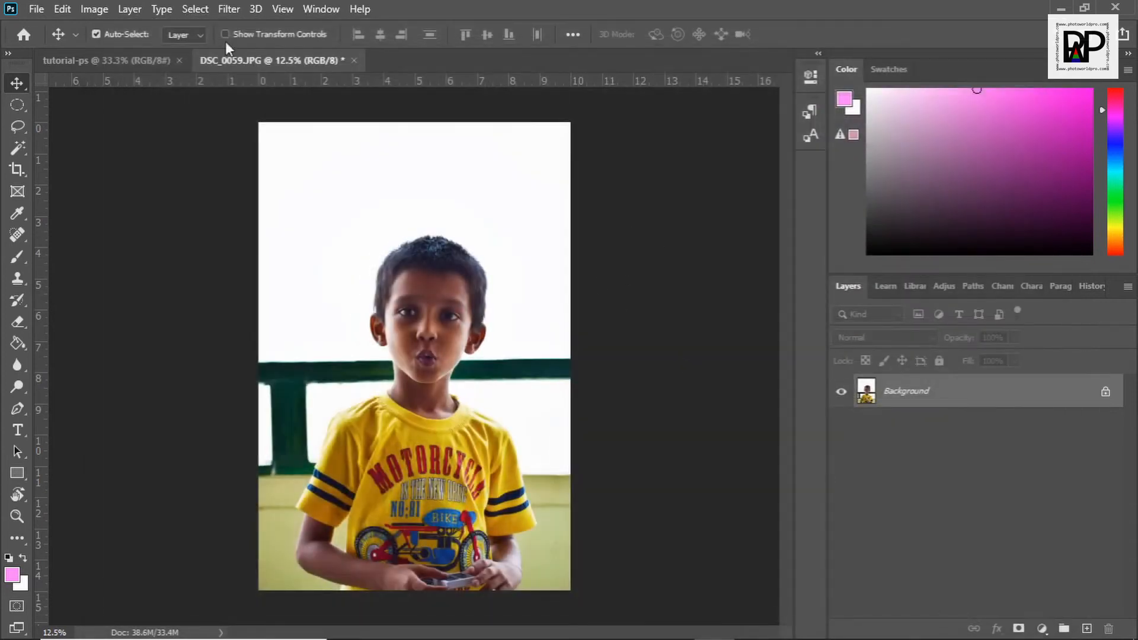
Examine the available filter, 3D, view, window and help commands
{"action": "left_click", "coordinate": [226, 13]}
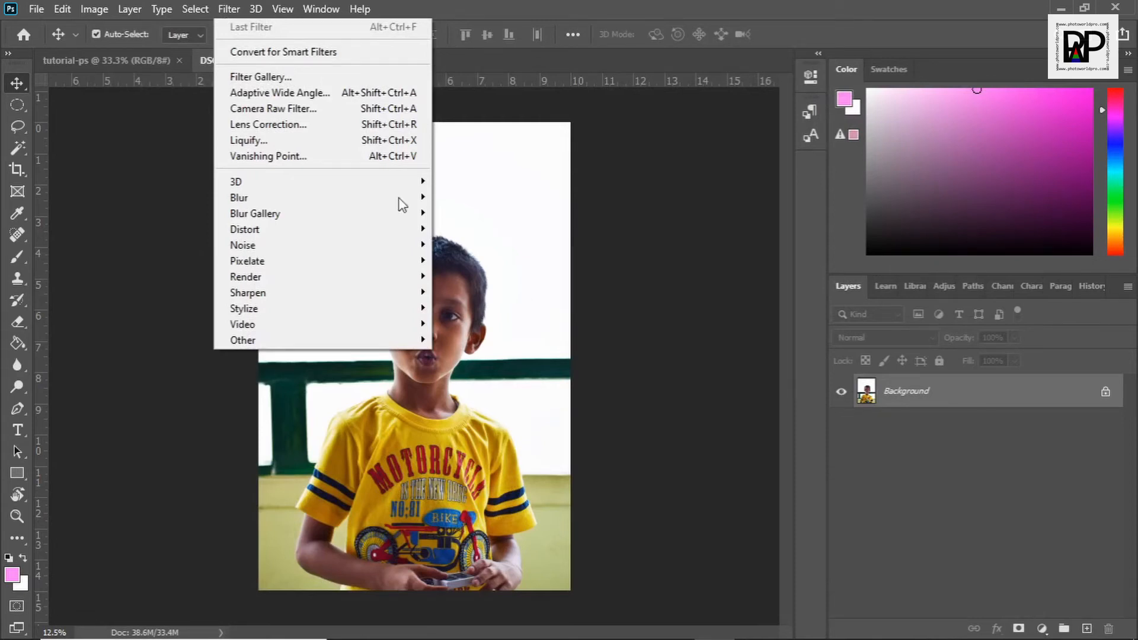
{"action": "left_click", "coordinate": [614, 151]}
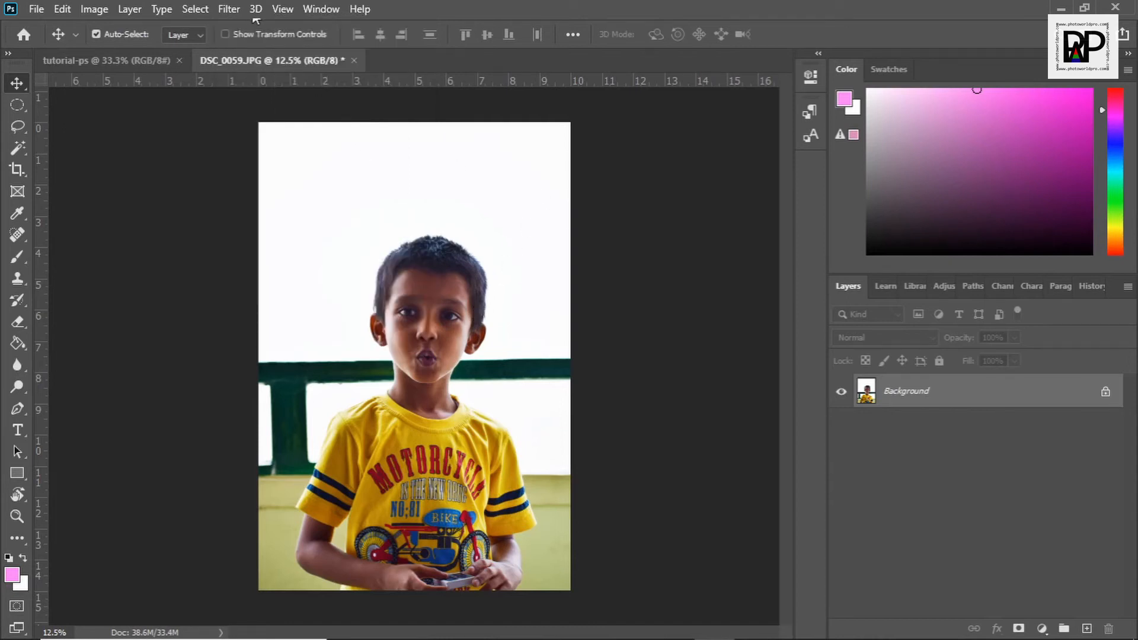
{"action": "left_click", "coordinate": [256, 9]}
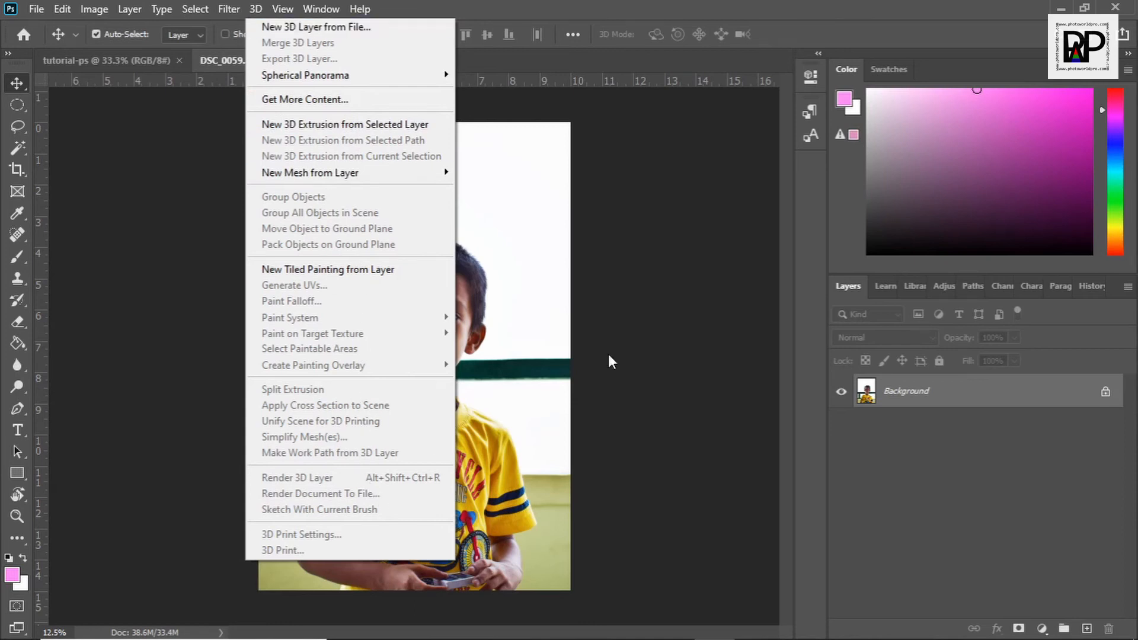
{"action": "left_click", "coordinate": [504, 244]}
{"action": "left_click", "coordinate": [284, 9]}
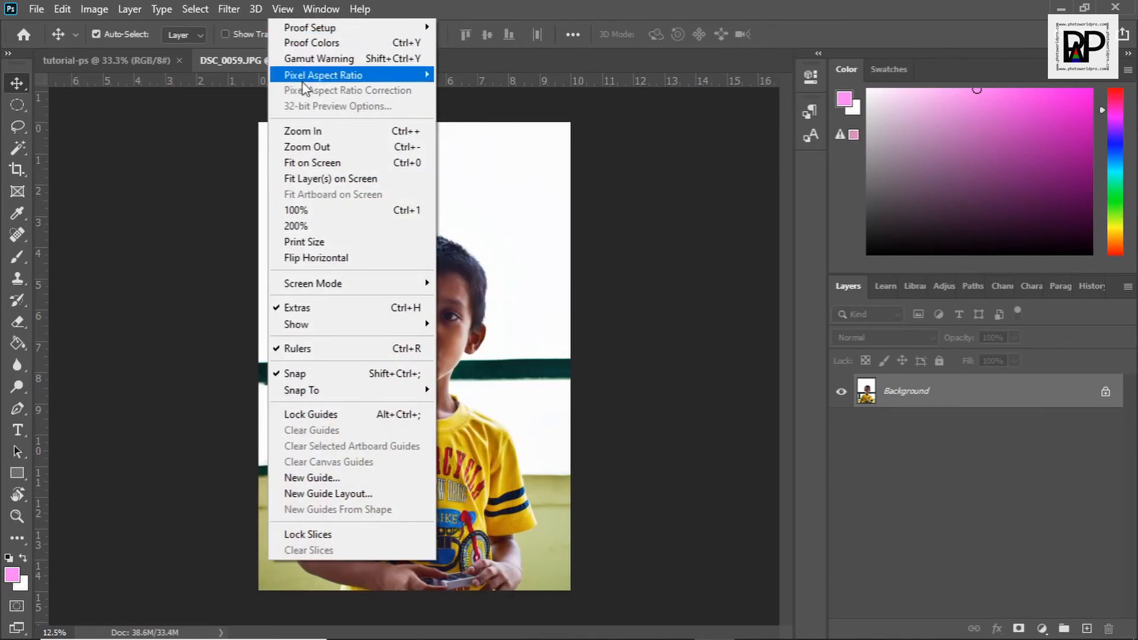
{"action": "mouse_move", "coordinate": [303, 83]}
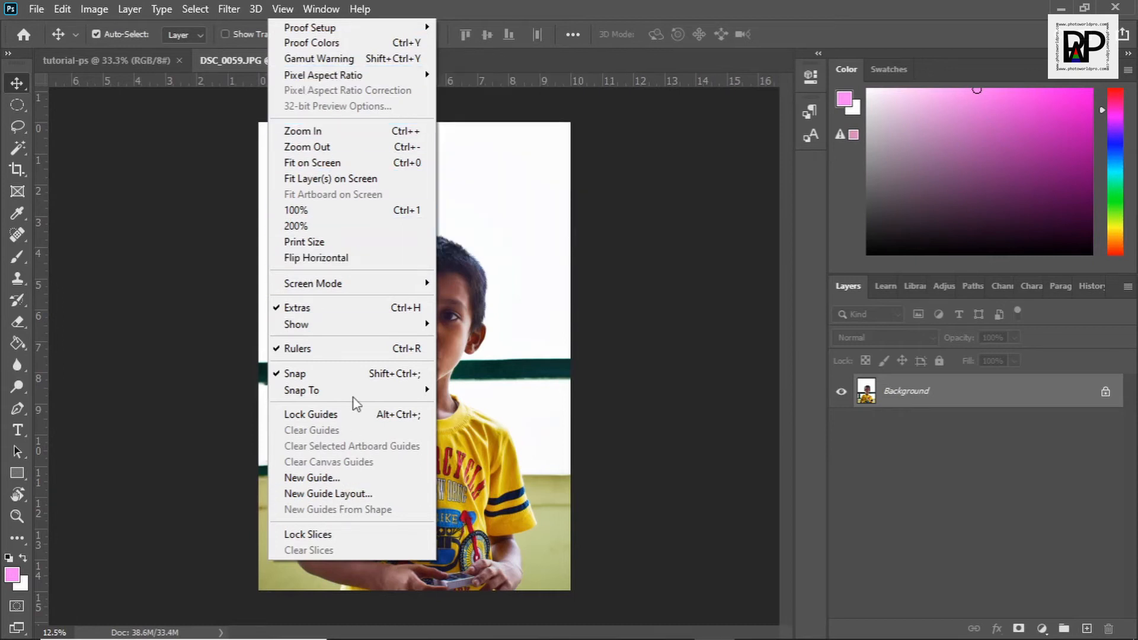
{"action": "mouse_move", "coordinate": [320, 8]}
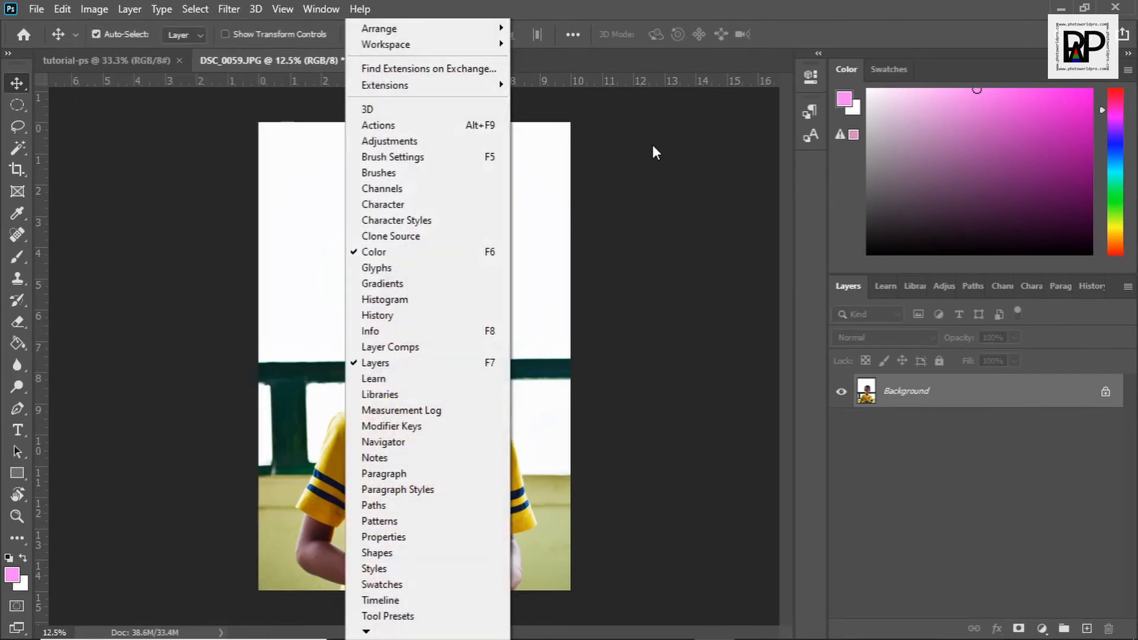
{"action": "left_click", "coordinate": [653, 153]}
{"action": "left_click", "coordinate": [358, 12]}
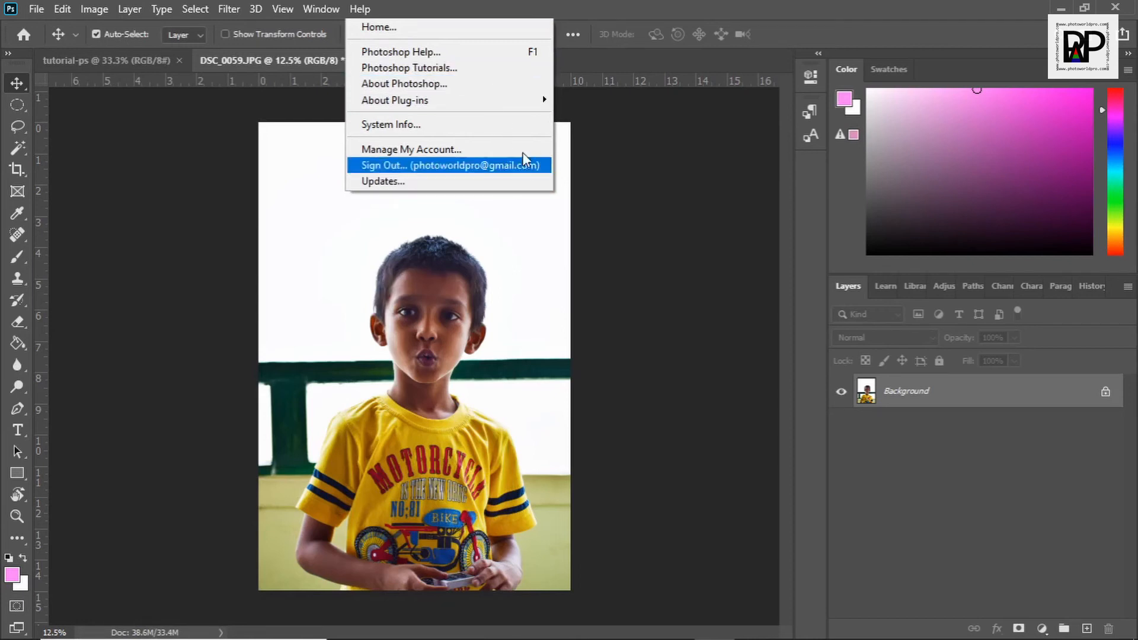
{"action": "left_click", "coordinate": [639, 141]}
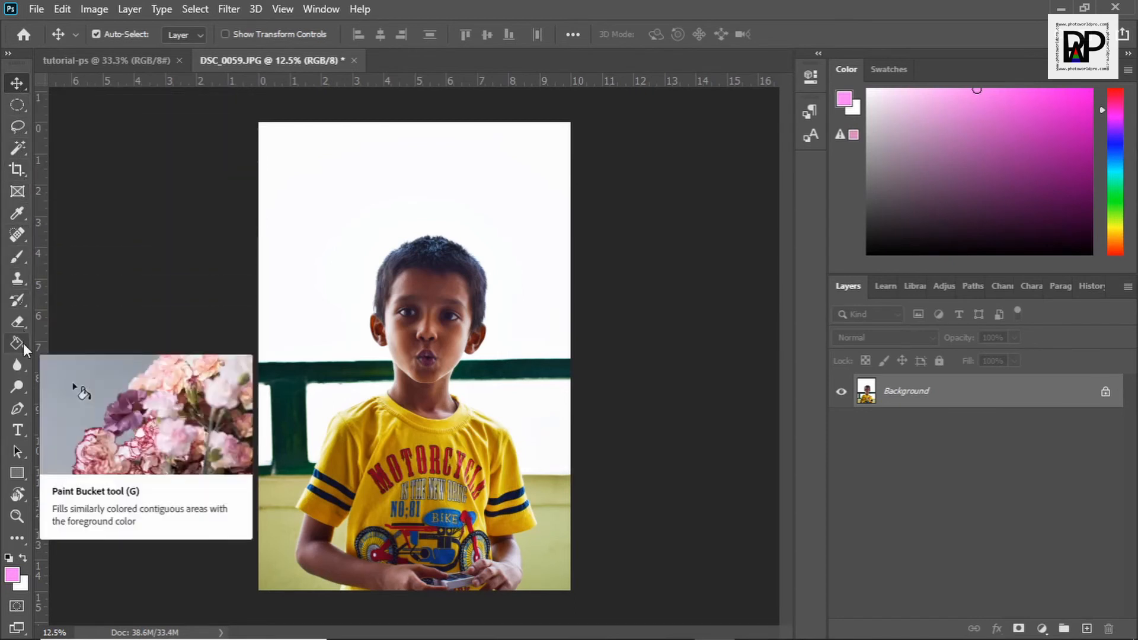
Examine the variants of the Marquee and Lasso selection tools
{"action": "left_click", "coordinate": [17, 105]}
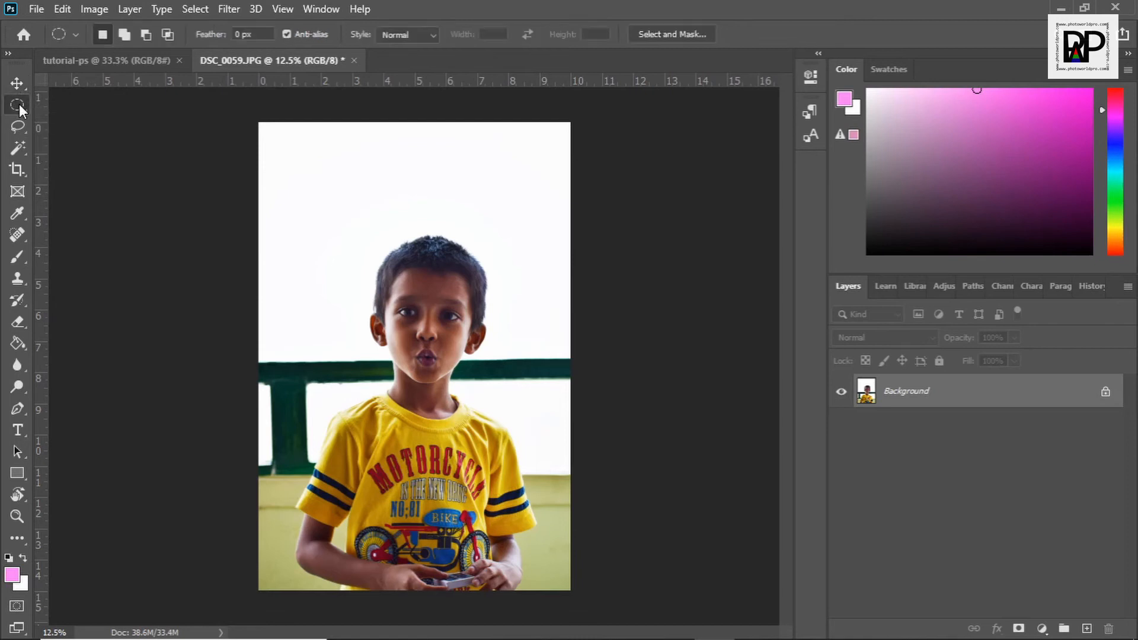
{"action": "right_click", "coordinate": [17, 105]}
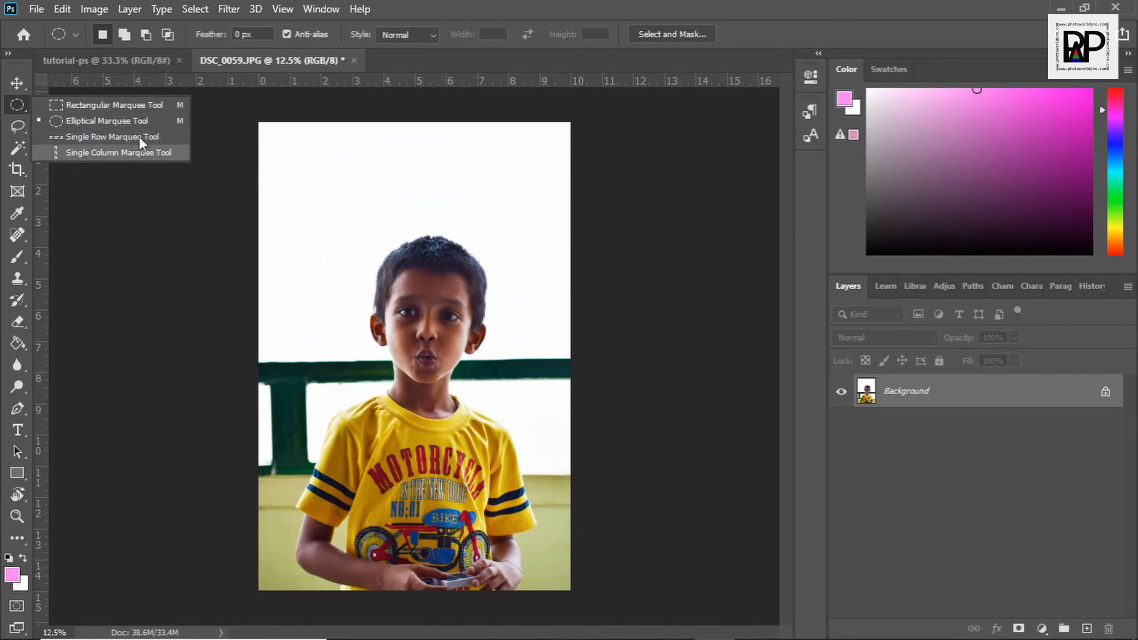
{"action": "left_click", "coordinate": [18, 126]}
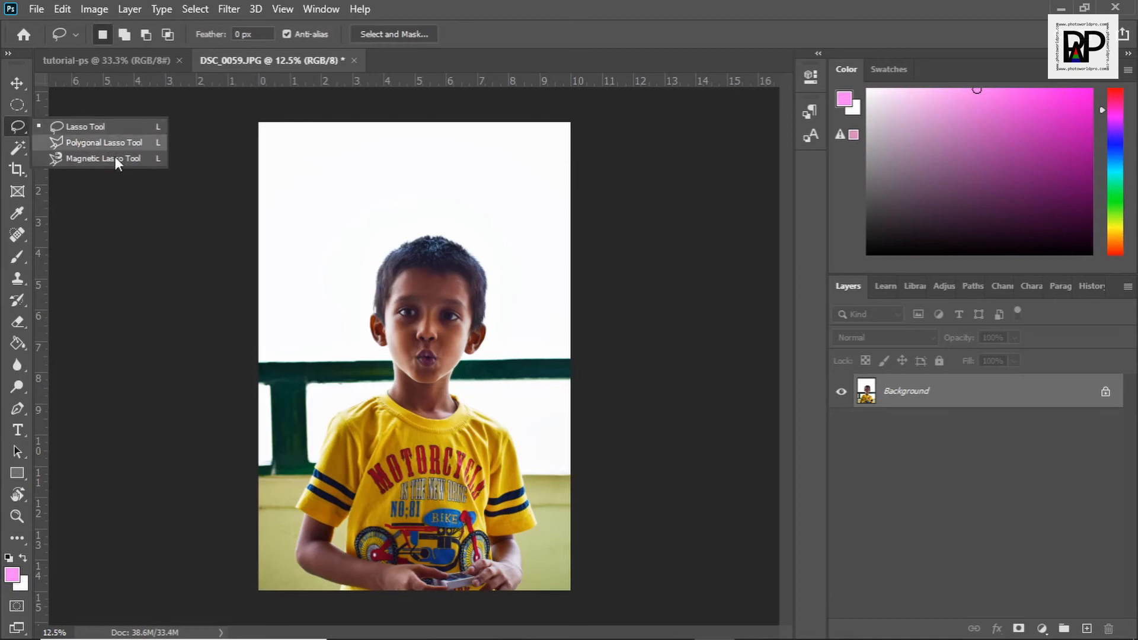
Try the Magic Wand tool by selecting similarly colored areas on the boy's face and on his yellow shirt
{"action": "left_click", "coordinate": [19, 148]}
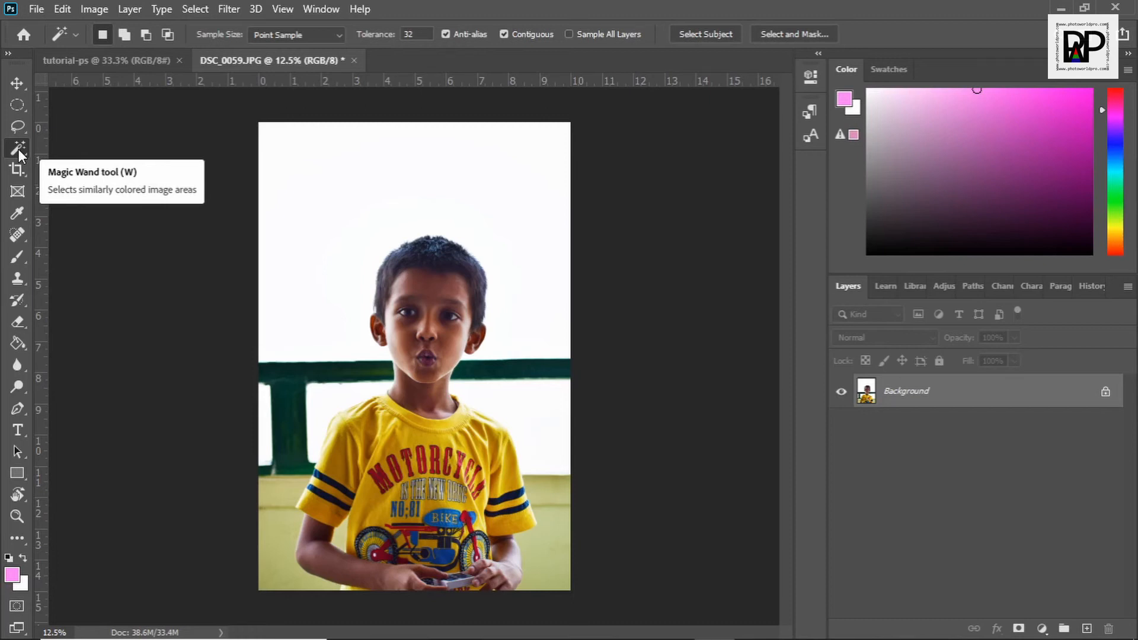
{"action": "left_click", "coordinate": [435, 293]}
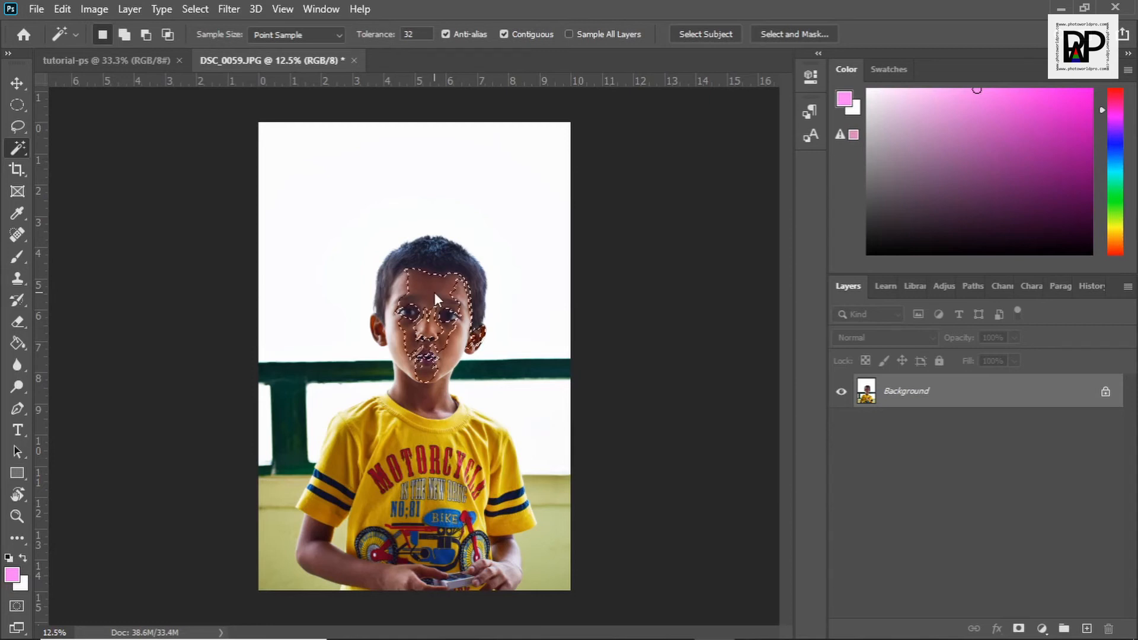
{"action": "left_click", "coordinate": [436, 437]}
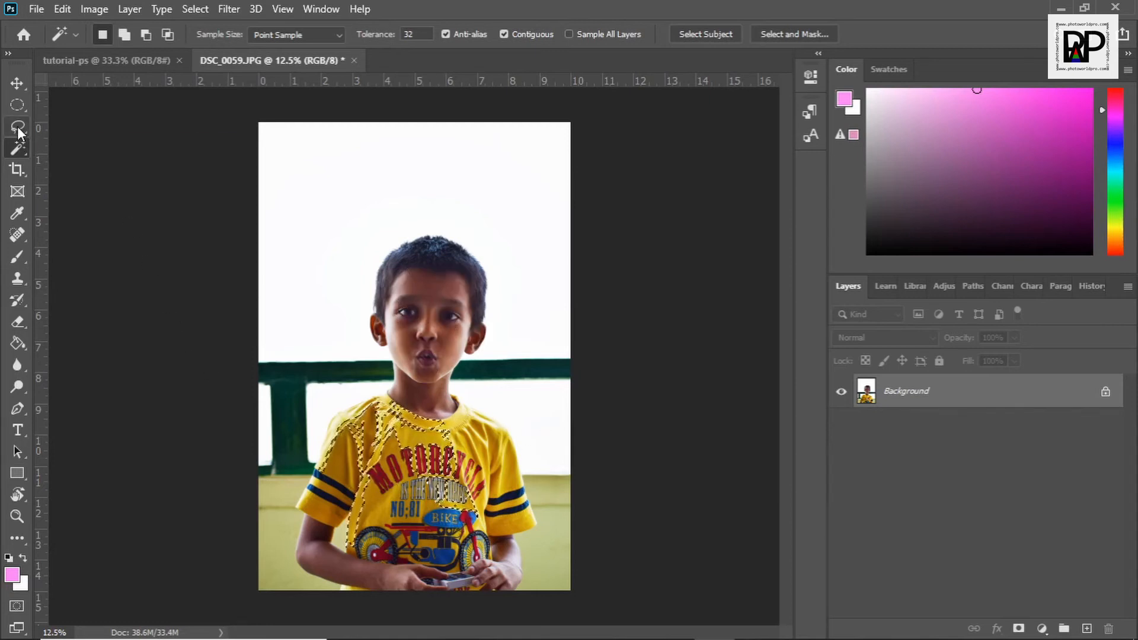
Crop the photo by trimming the empty area above the boy's head and a narrow strip from both sides
{"action": "left_click", "coordinate": [17, 170]}
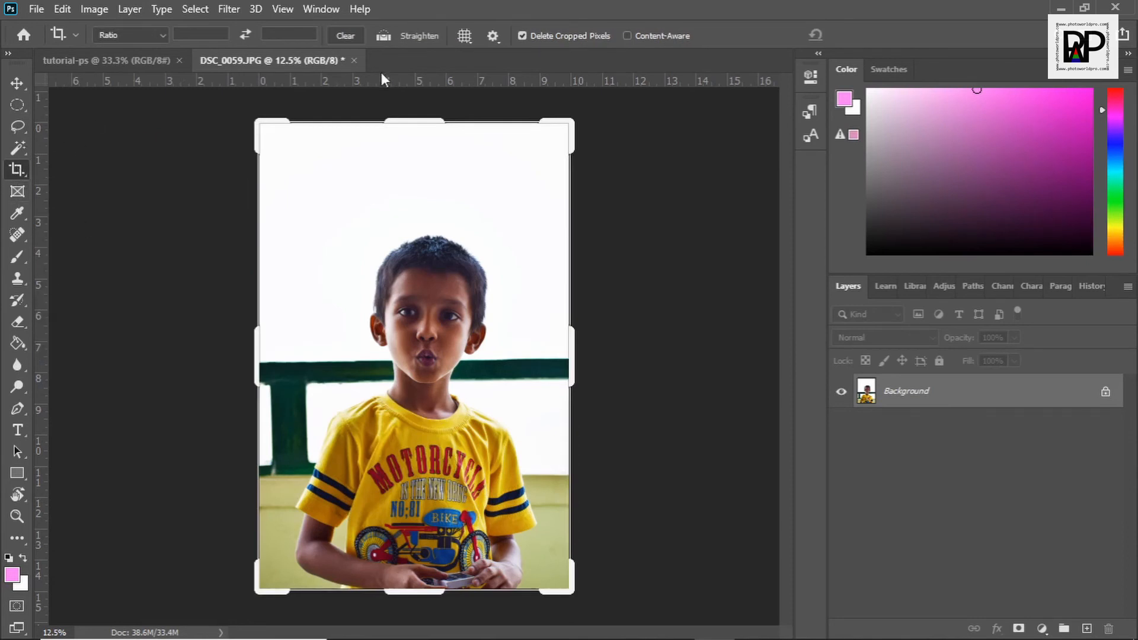
{"action": "left_click_drag", "start_coordinate": [411, 122], "coordinate": [410, 171]}
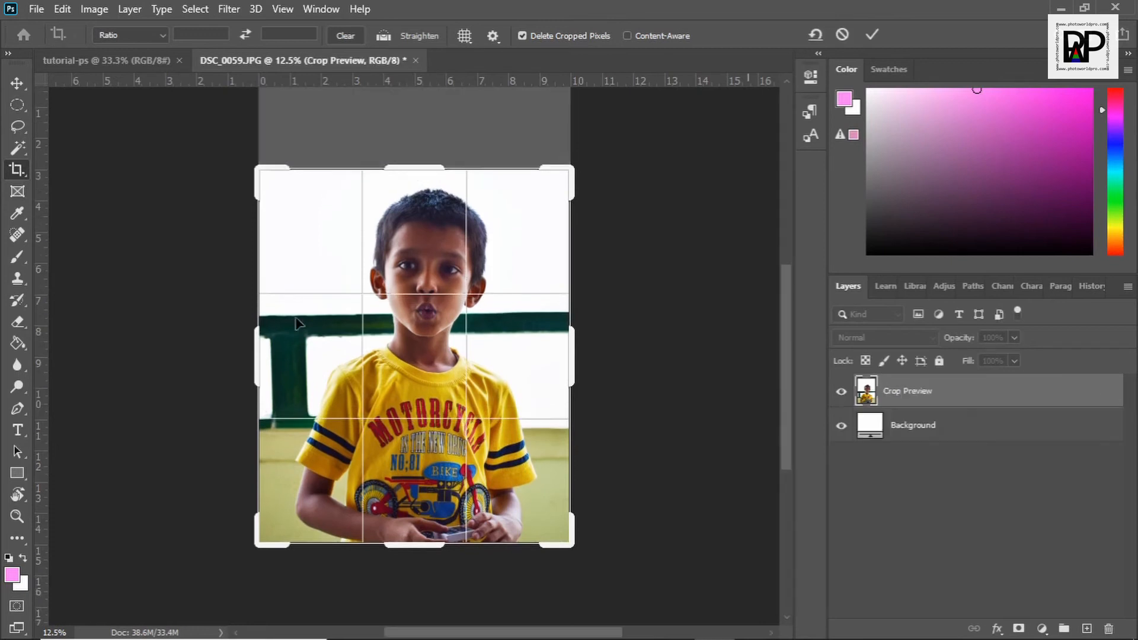
{"action": "mouse_move", "coordinate": [258, 358]}
{"action": "left_mouse_down"}
{"action": "mouse_move", "coordinate": [280, 366]}
{"action": "mouse_move", "coordinate": [267, 365]}
{"action": "left_mouse_up"}
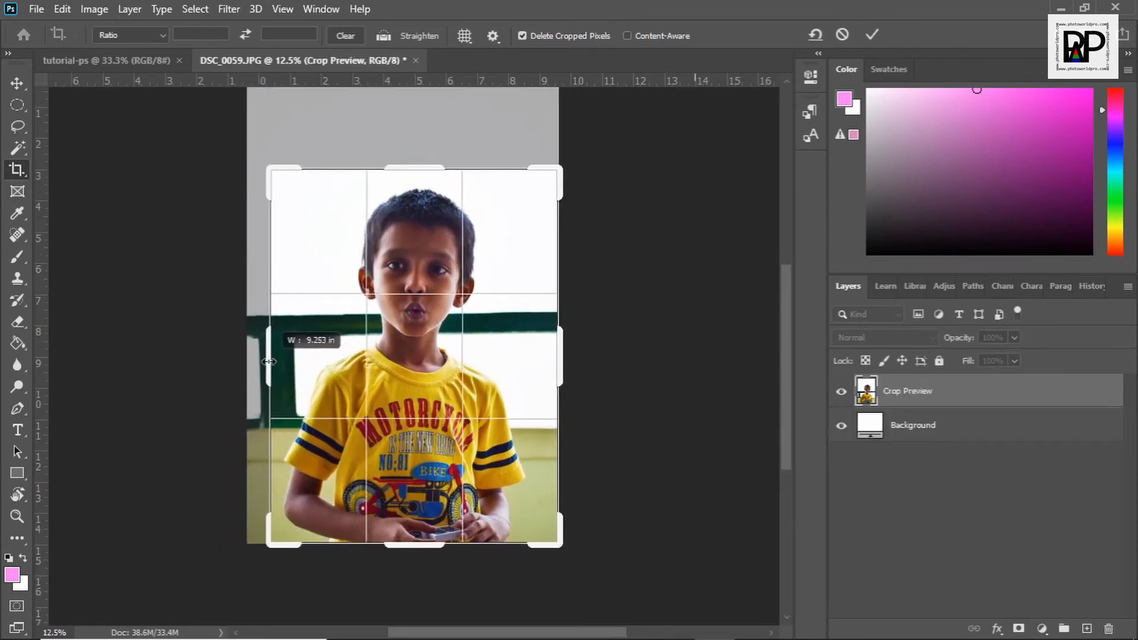
{"action": "left_click_drag", "start_coordinate": [562, 371], "coordinate": [553, 372]}
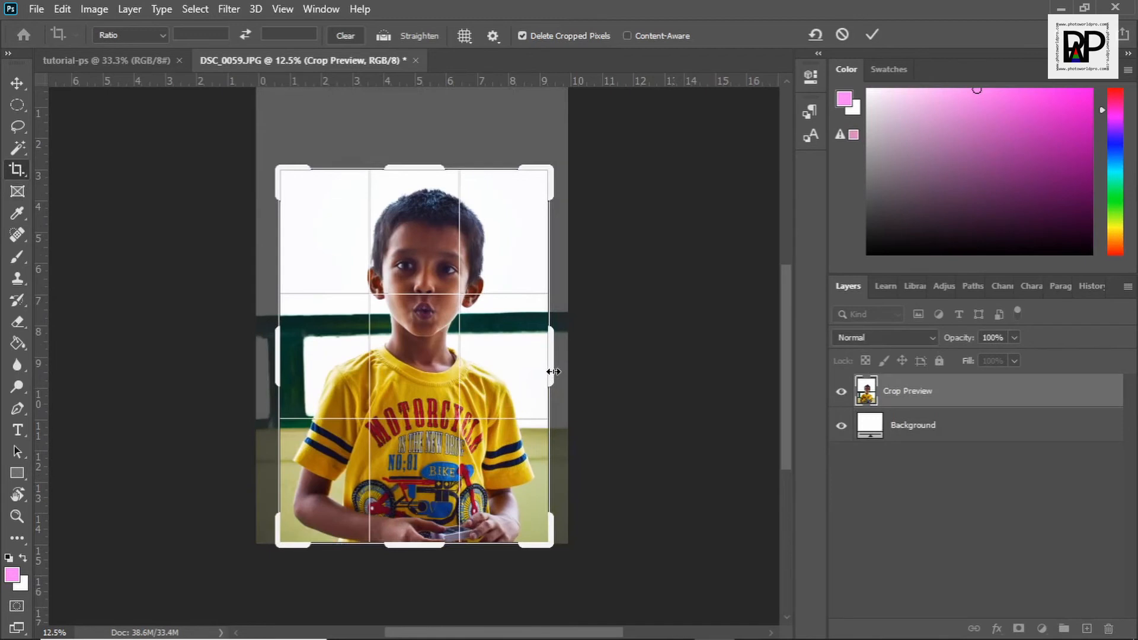
{"action": "key", "text": "Return"}
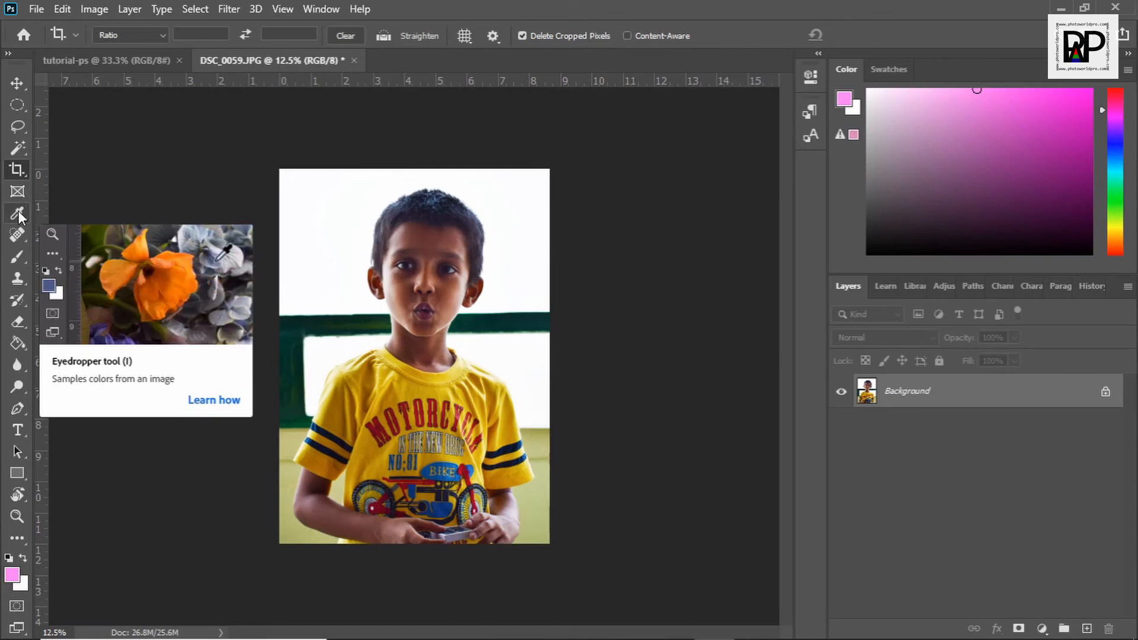
Try sampling foreground colors from the yellow shirt, the green railing and the dark sleeve stripe, discard them and return to the Crop tool
{"action": "left_click", "coordinate": [15, 586]}
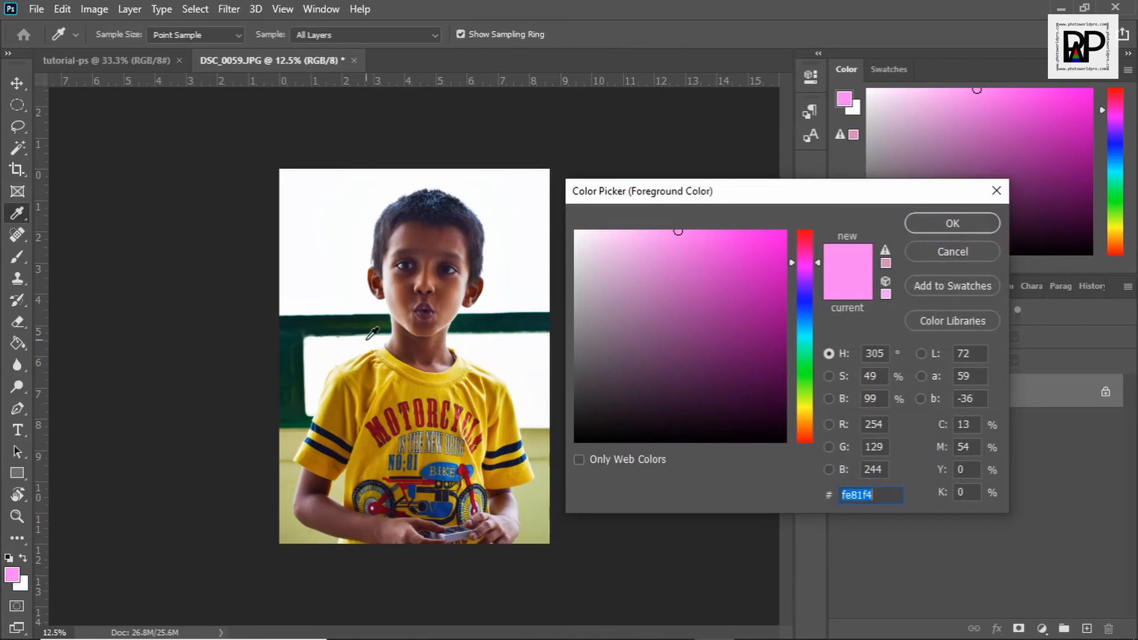
{"action": "left_click", "coordinate": [386, 373]}
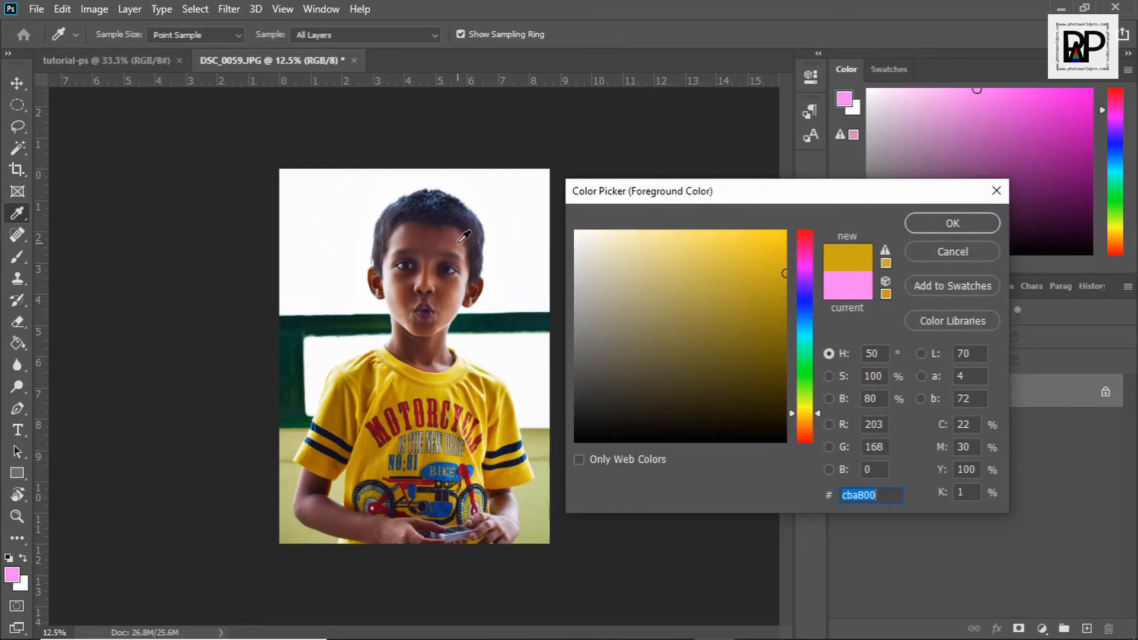
{"action": "left_click", "coordinate": [492, 317]}
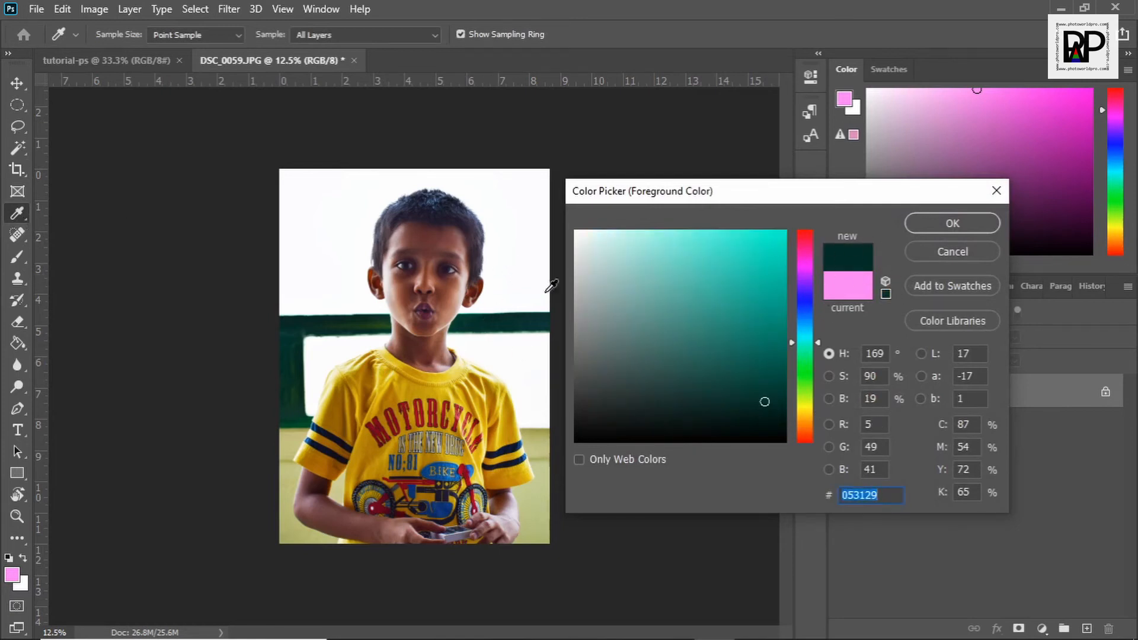
{"action": "left_click", "coordinate": [331, 432]}
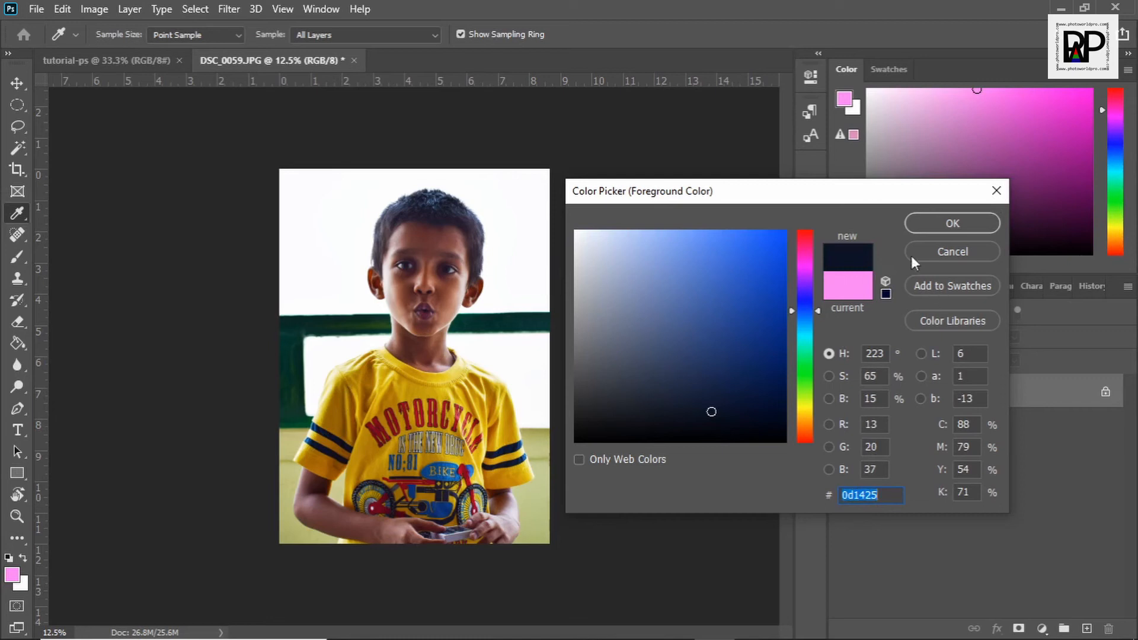
{"action": "left_click", "coordinate": [950, 256]}
{"action": "key", "text": "c"}
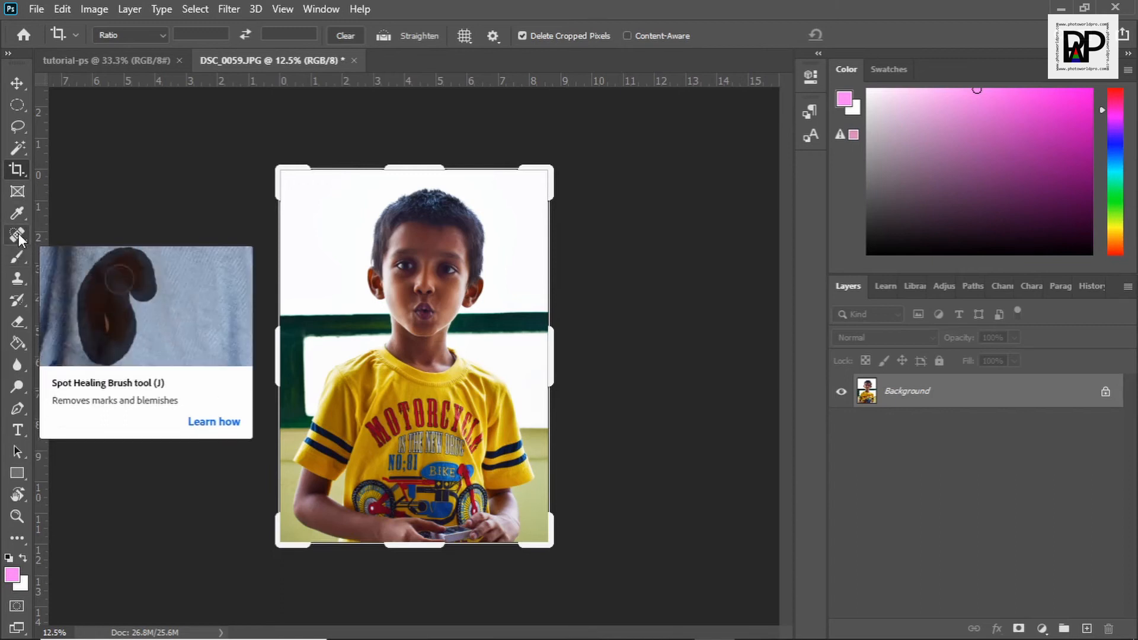
Examine the variants of the Spot Healing Brush tool
{"action": "left_click", "coordinate": [17, 236]}
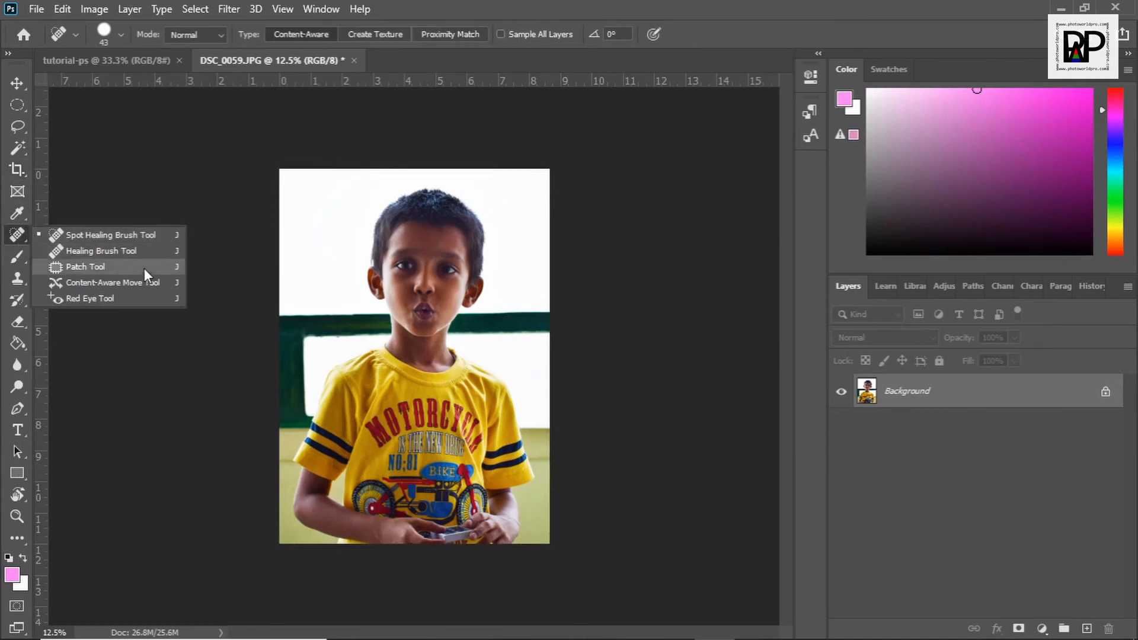
{"action": "left_click", "coordinate": [12, 259]}
{"action": "left_click", "coordinate": [12, 241]}
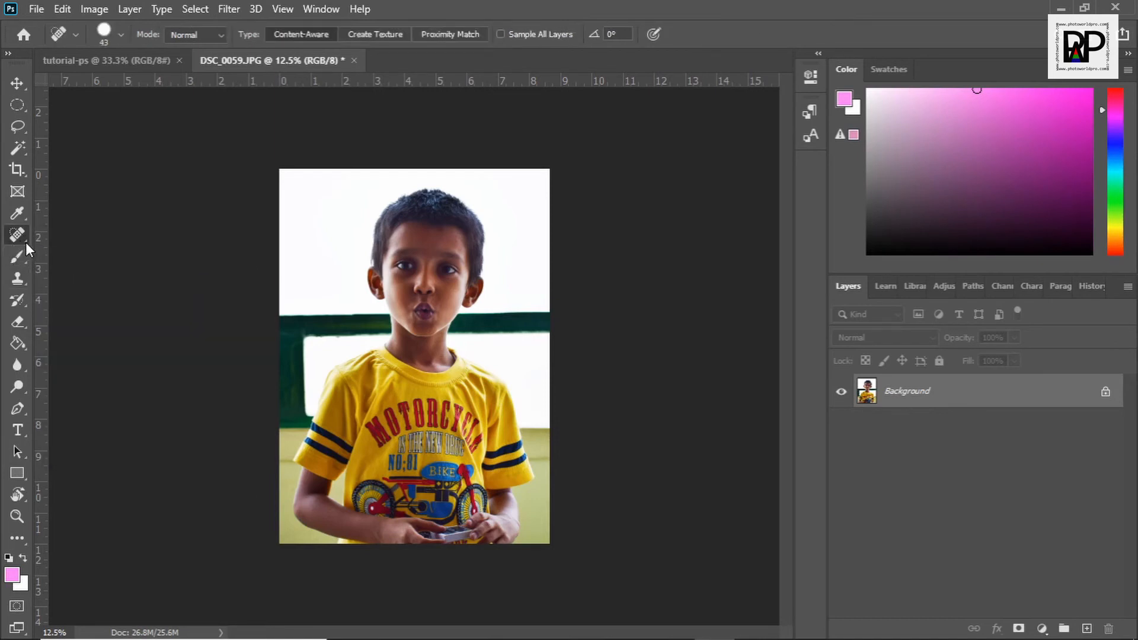
{"action": "left_click", "coordinate": [25, 237]}
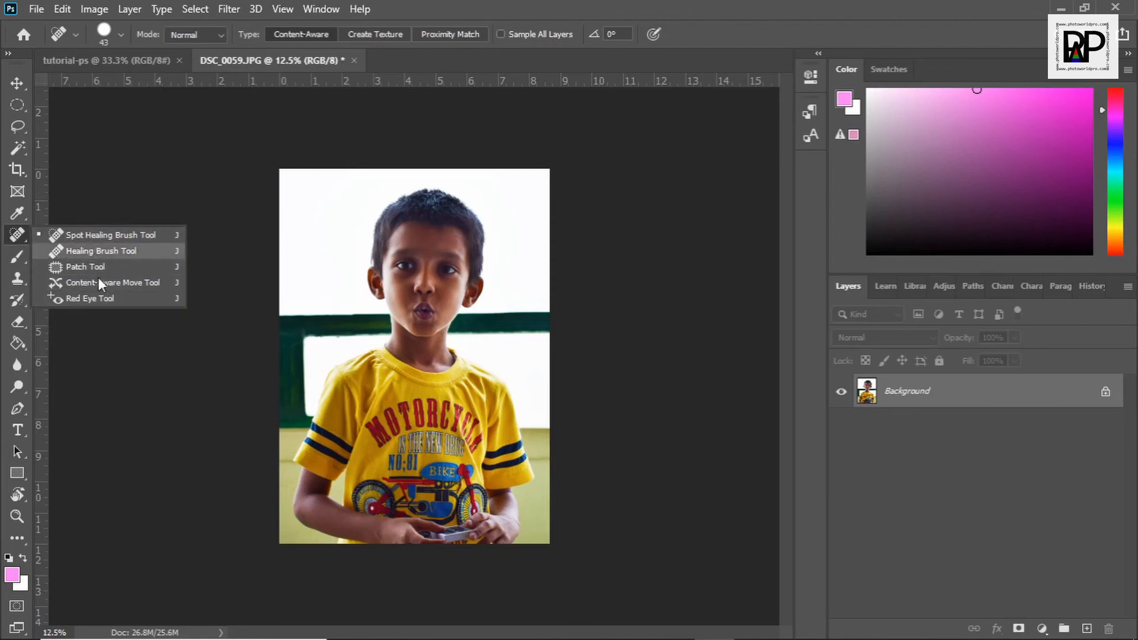
Examine the variants of the Brush and Eraser tools and the Clone Stamp tool's options
{"action": "left_click", "coordinate": [17, 264]}
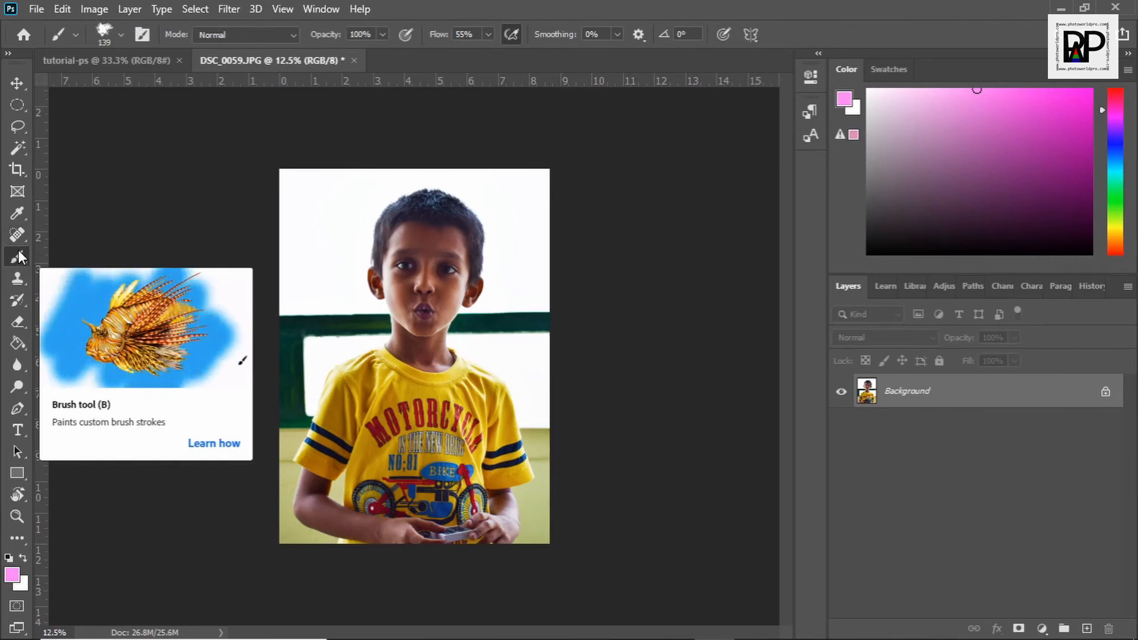
{"action": "left_click", "coordinate": [19, 257]}
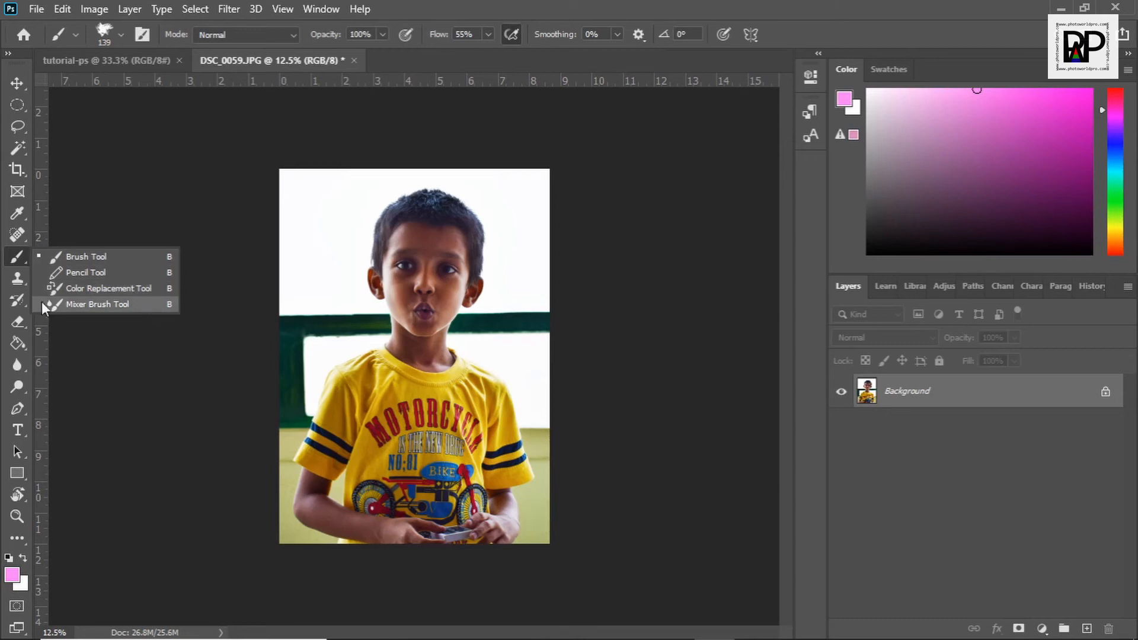
{"action": "left_click", "coordinate": [14, 284]}
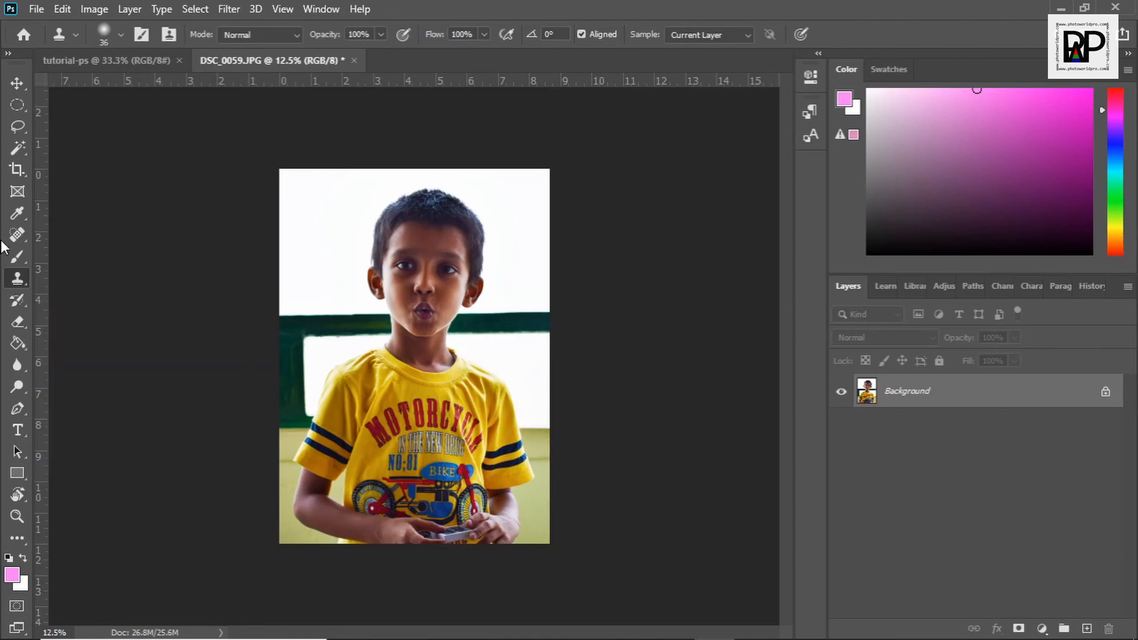
{"action": "left_click", "coordinate": [18, 323]}
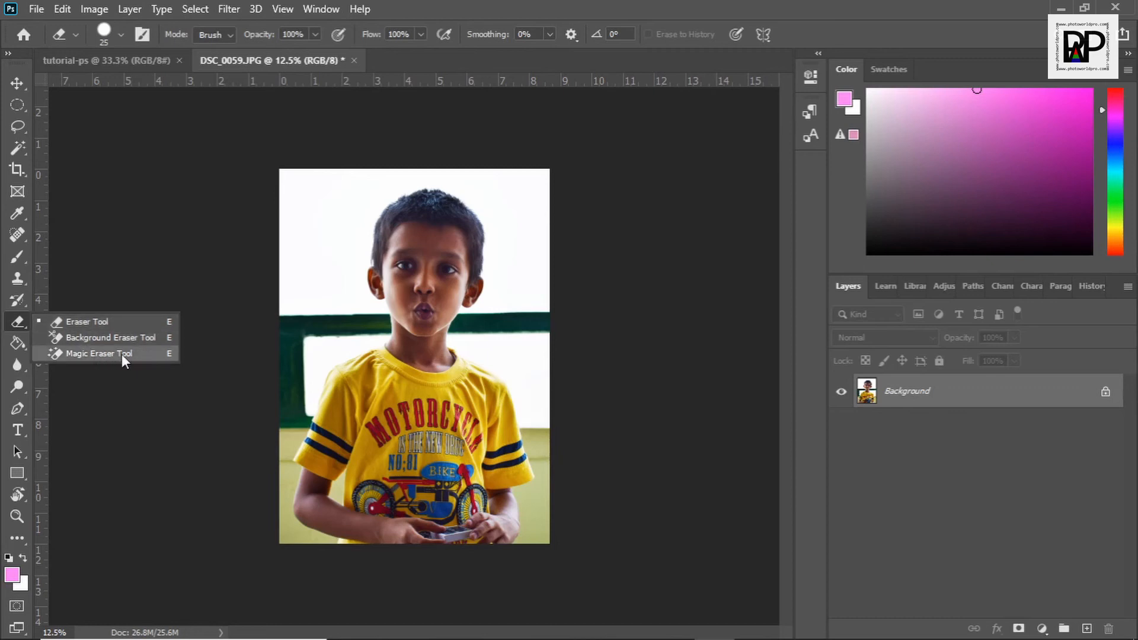
{"action": "left_click", "coordinate": [23, 322]}
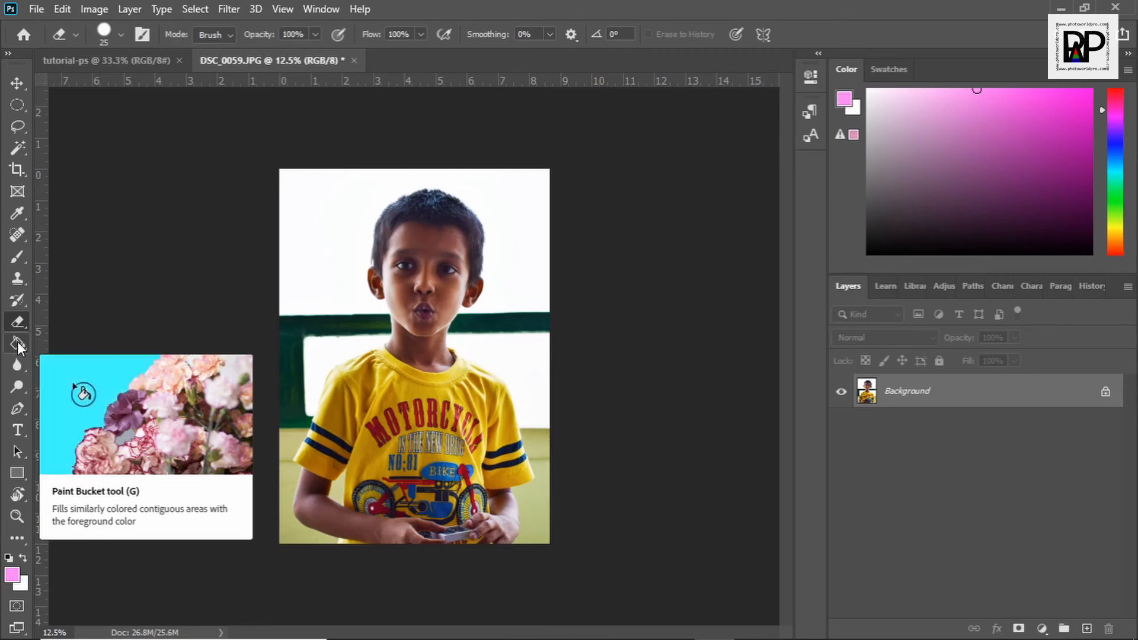
Activate the Paint Bucket tool and set the foreground color to a darker magenta
{"action": "left_click", "coordinate": [17, 344]}
{"action": "left_click", "coordinate": [19, 344]}
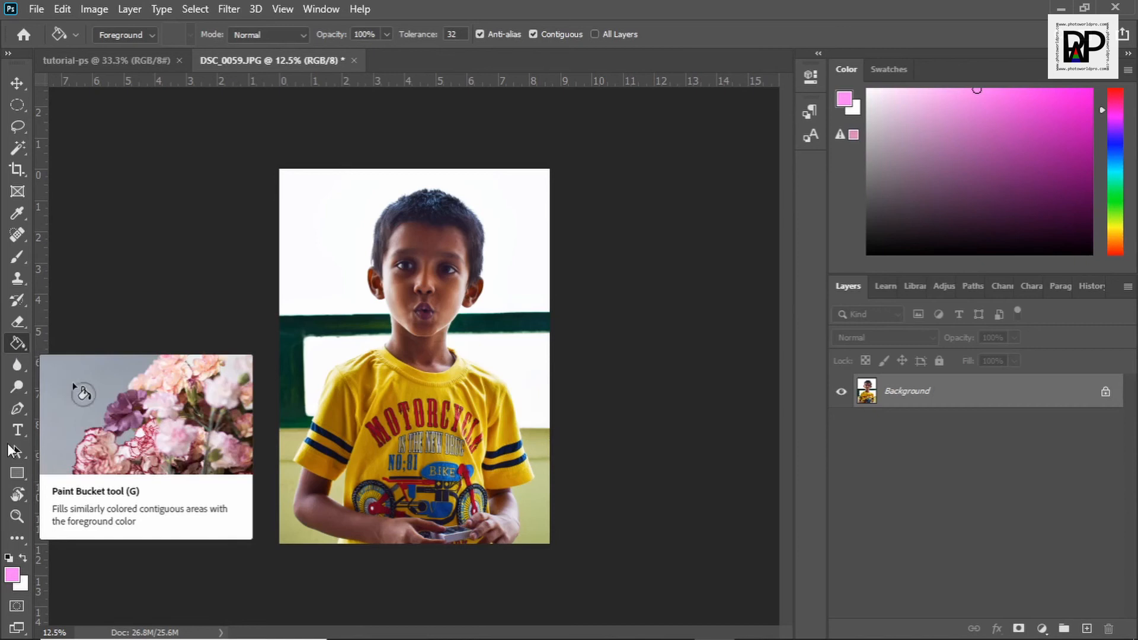
{"action": "left_click", "coordinate": [11, 576]}
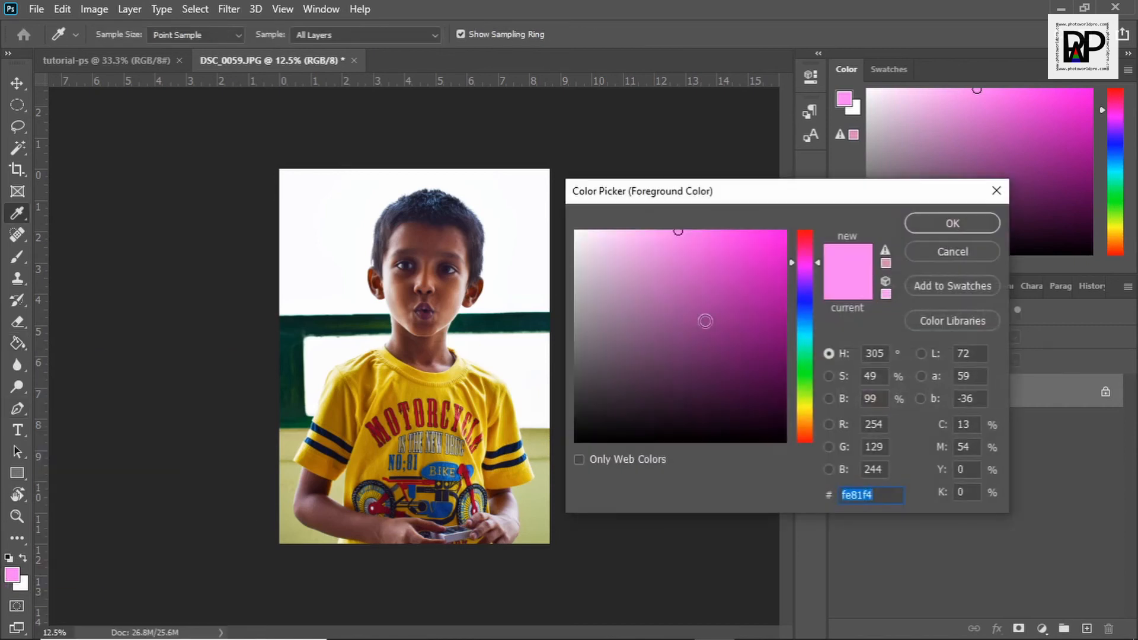
{"action": "left_click", "coordinate": [760, 307]}
{"action": "left_click", "coordinate": [936, 224]}
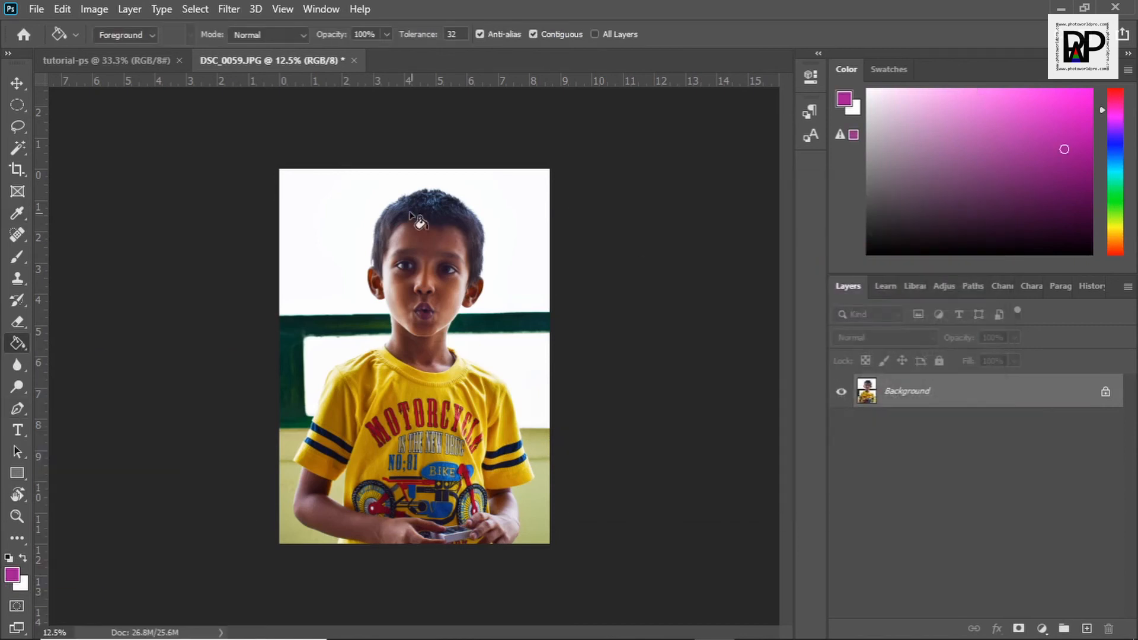
Try filling the white background with magenta and applying a pink-to-green radial gradient diagonally across the photo, undoing each one
{"action": "left_click", "coordinate": [319, 200]}
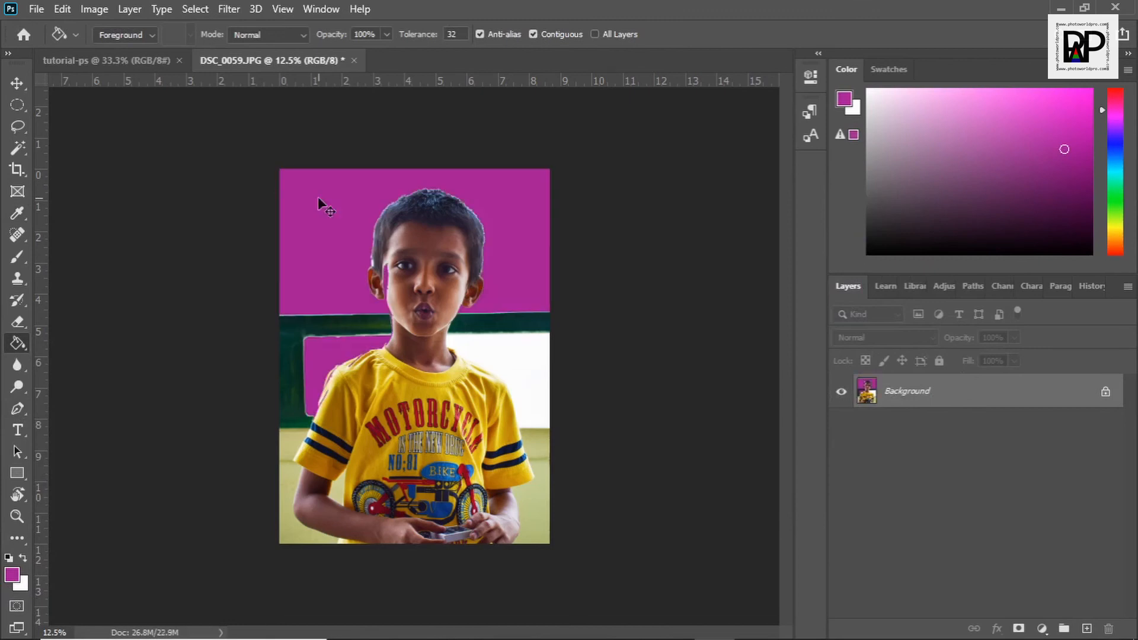
{"action": "key", "text": "ctrl+z"}
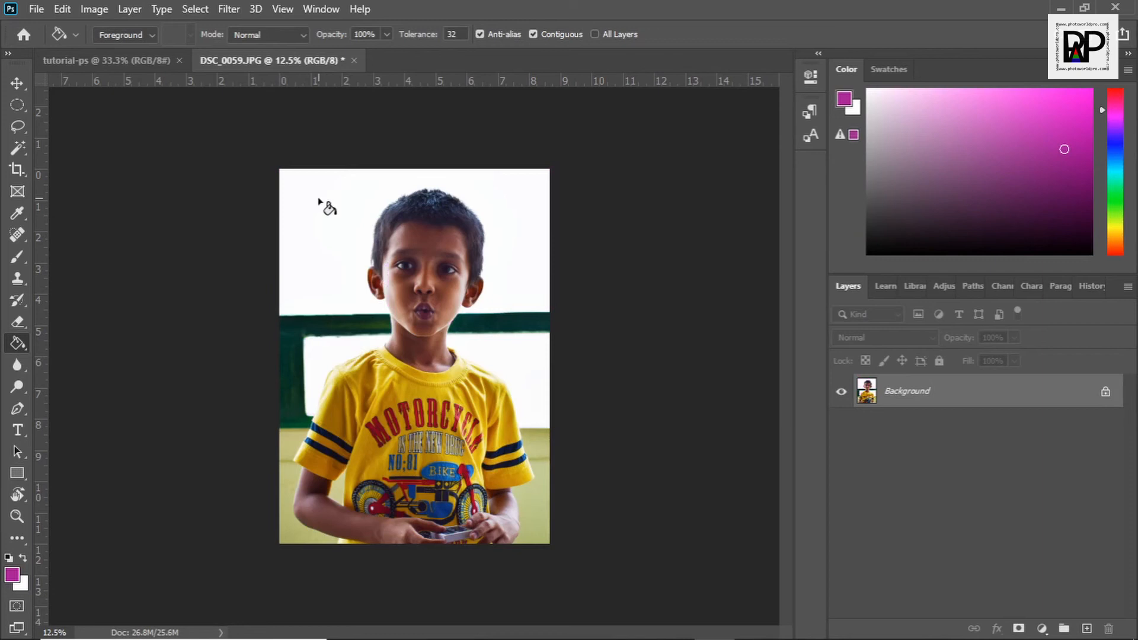
{"action": "right_click", "coordinate": [20, 344]}
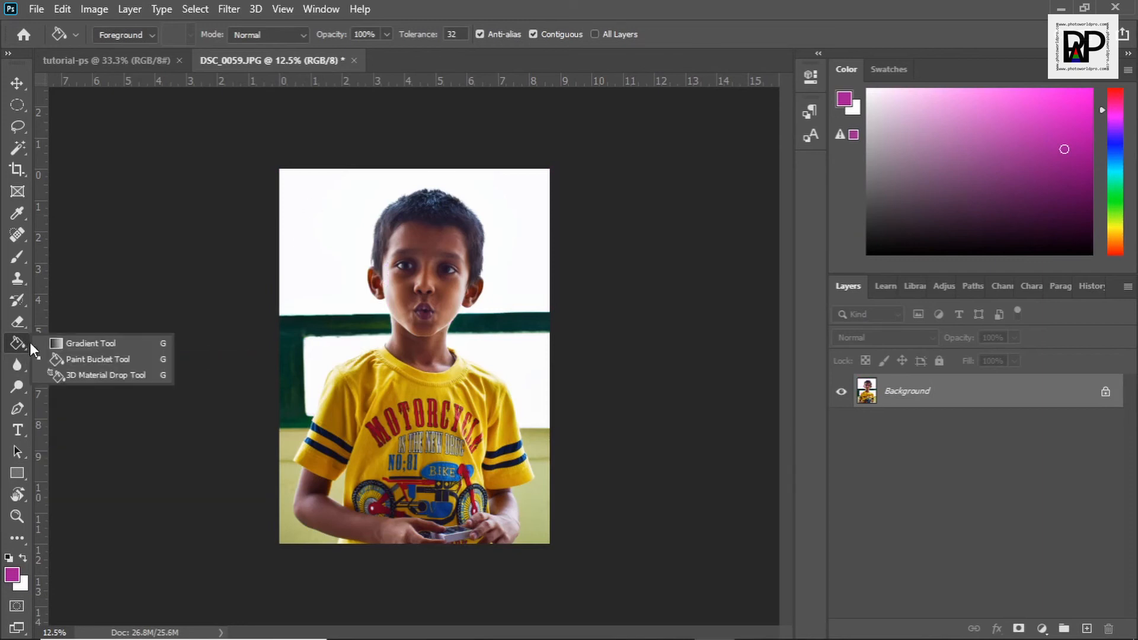
{"action": "left_click", "coordinate": [84, 343]}
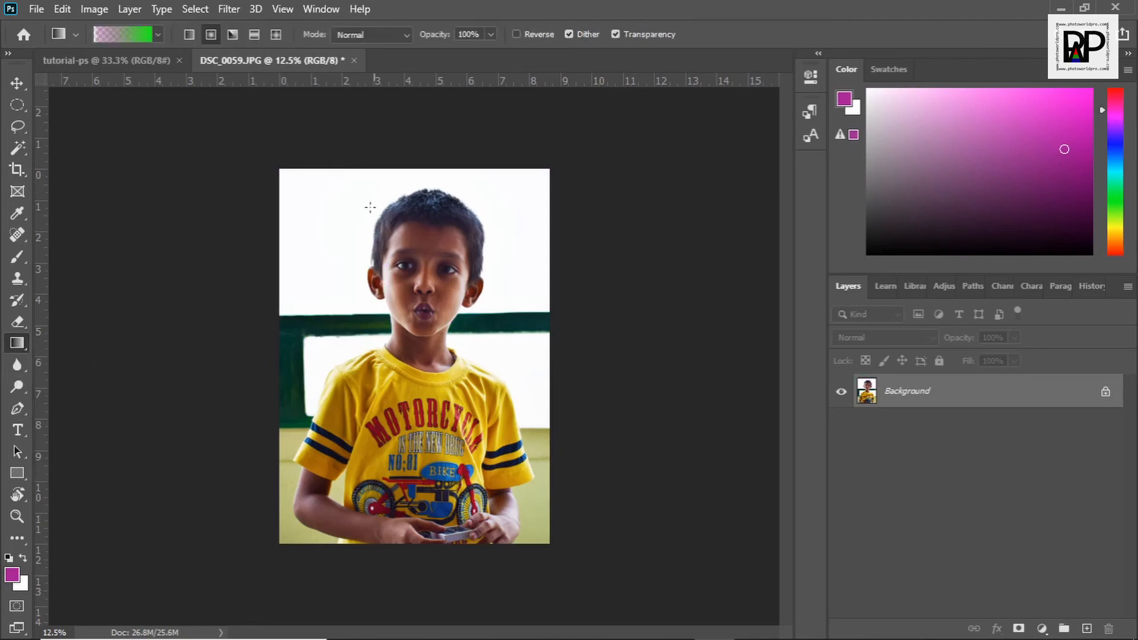
{"action": "left_click_drag", "start_coordinate": [295, 186], "coordinate": [485, 469]}
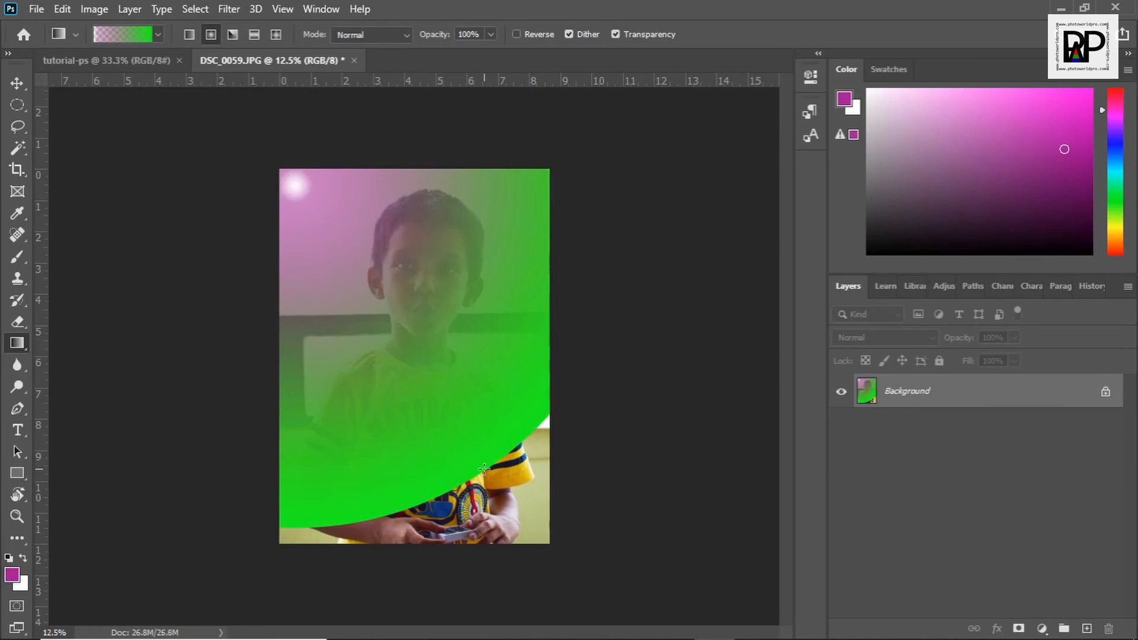
{"action": "key", "text": "ctrl+z"}
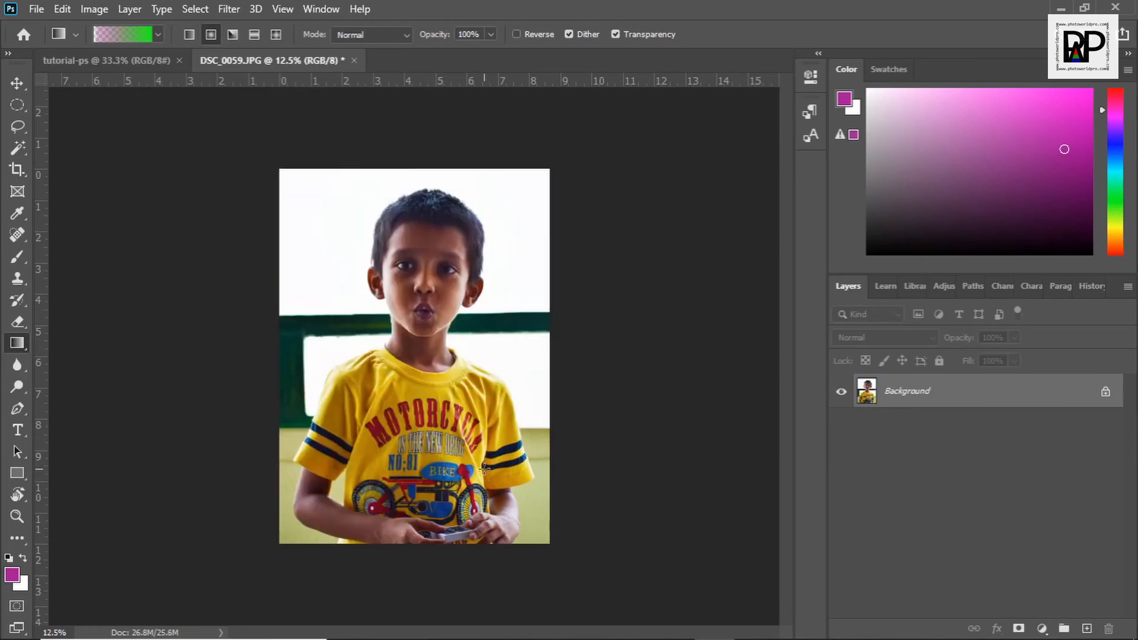
Examine the gradient presets and color stops in the Gradient Editor, and return to the Paint Bucket tool
{"action": "left_click", "coordinate": [117, 39]}
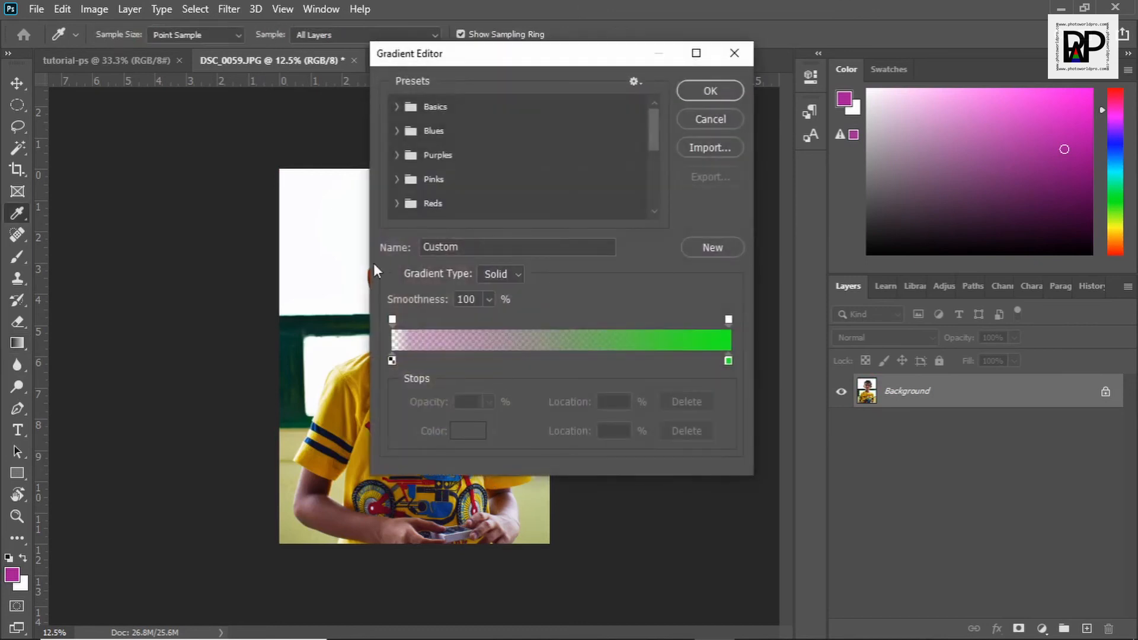
{"action": "left_click", "coordinate": [744, 55]}
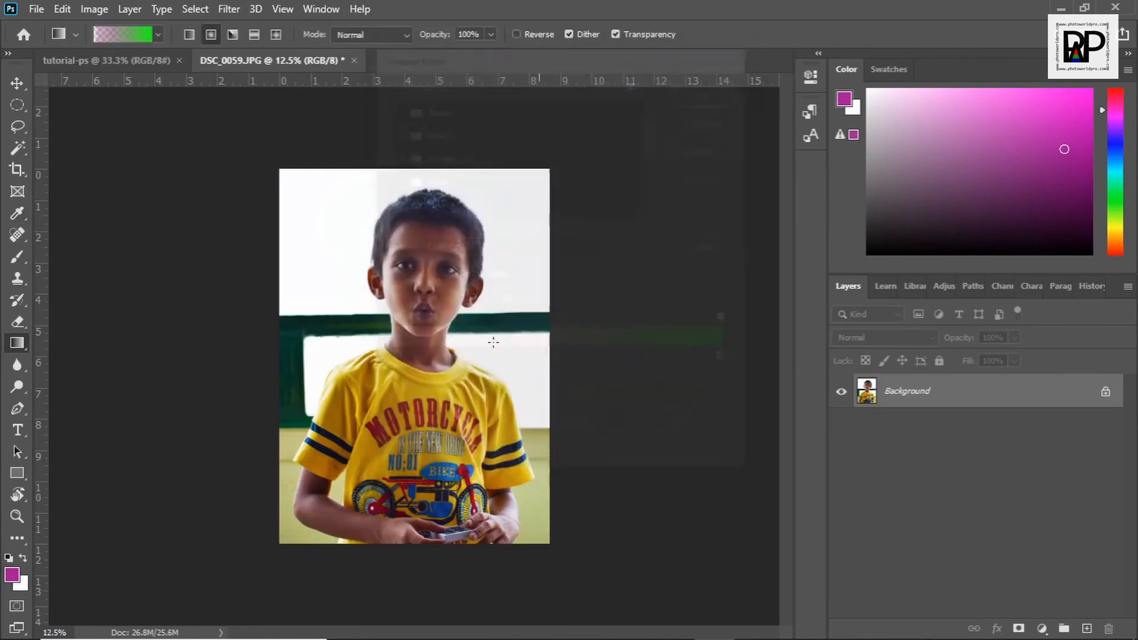
{"action": "right_click", "coordinate": [17, 343]}
{"action": "left_click", "coordinate": [59, 359]}
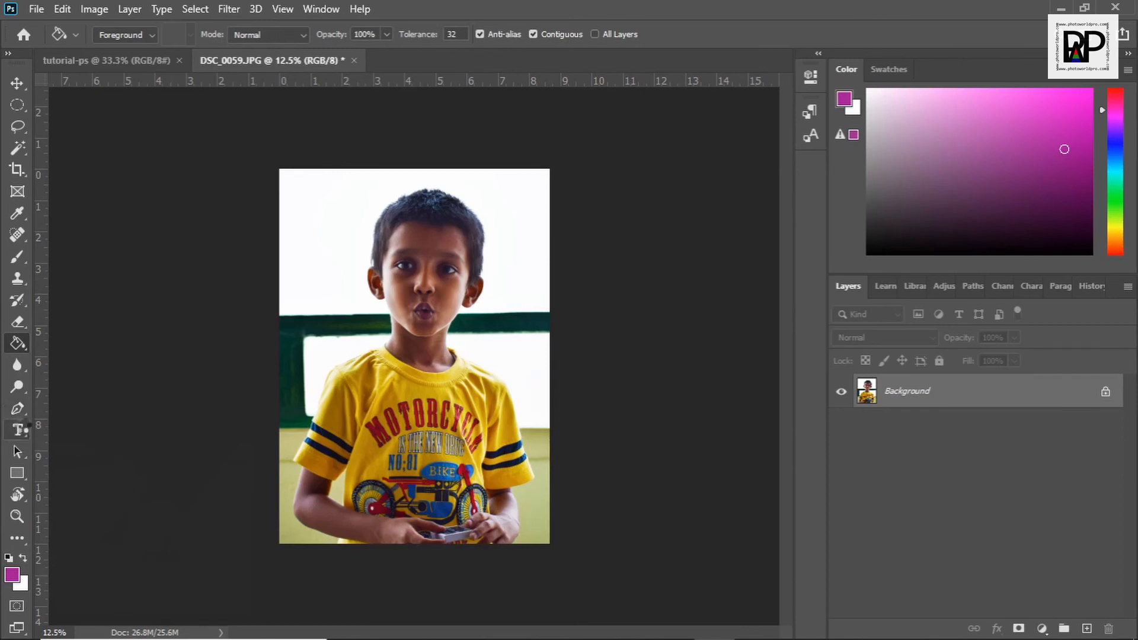
Add the horizontal text "Tutorial" at 24 pt on the white background beside the boy's head, and switch to the Move tool
{"action": "left_click", "coordinate": [15, 432]}
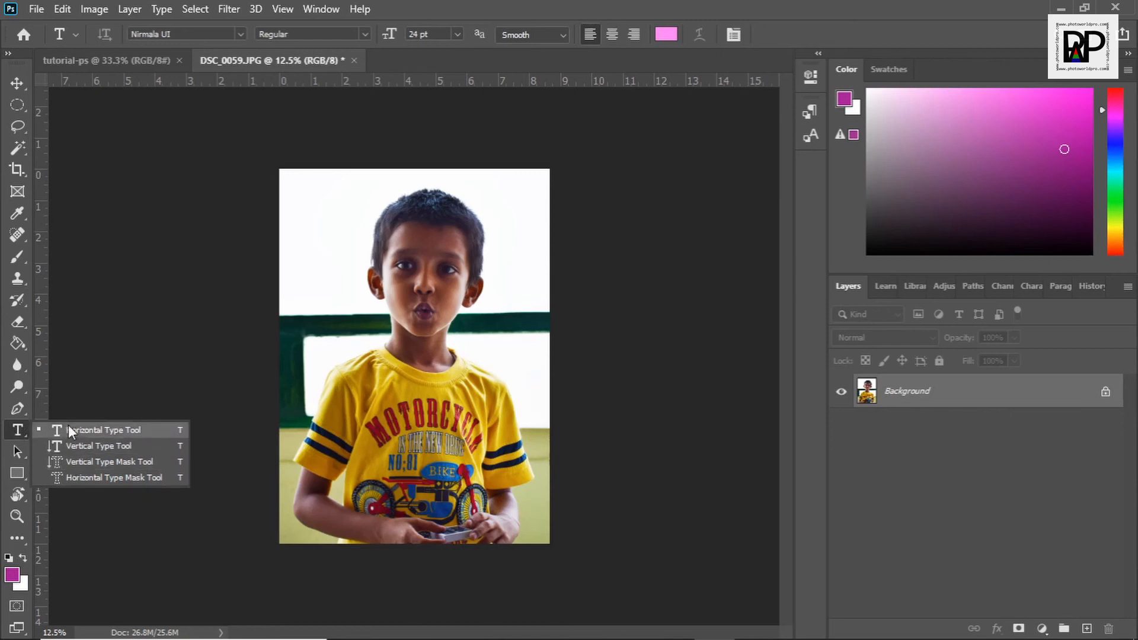
{"action": "left_click", "coordinate": [17, 430]}
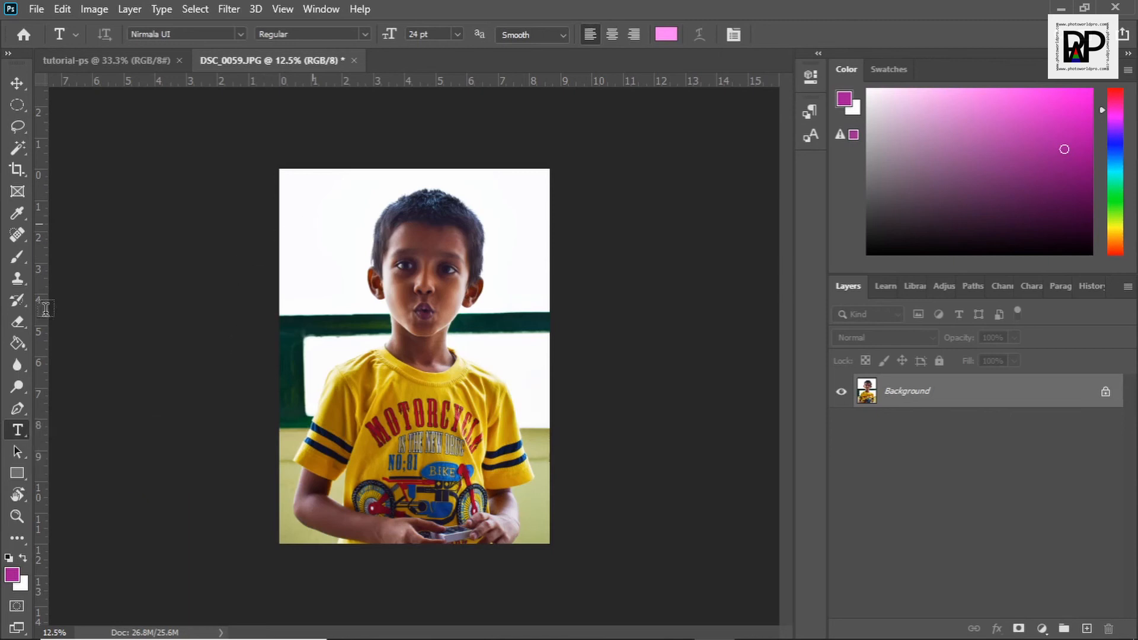
{"action": "left_click", "coordinate": [342, 218]}
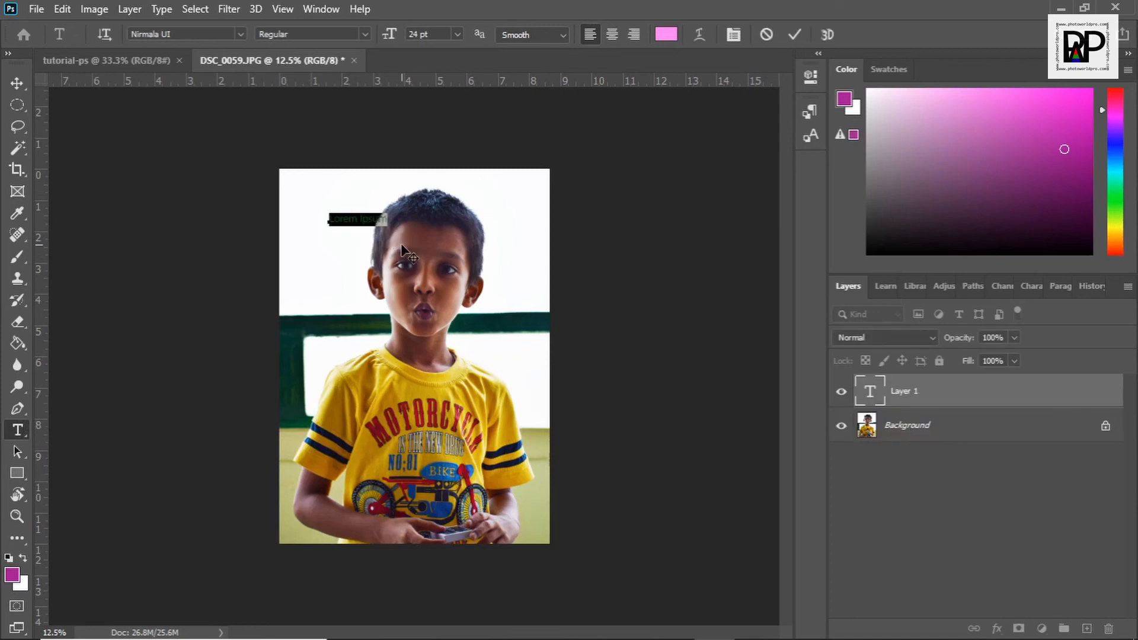
{"action": "key", "text": "BackSpace"}
{"action": "type", "text": "T"}
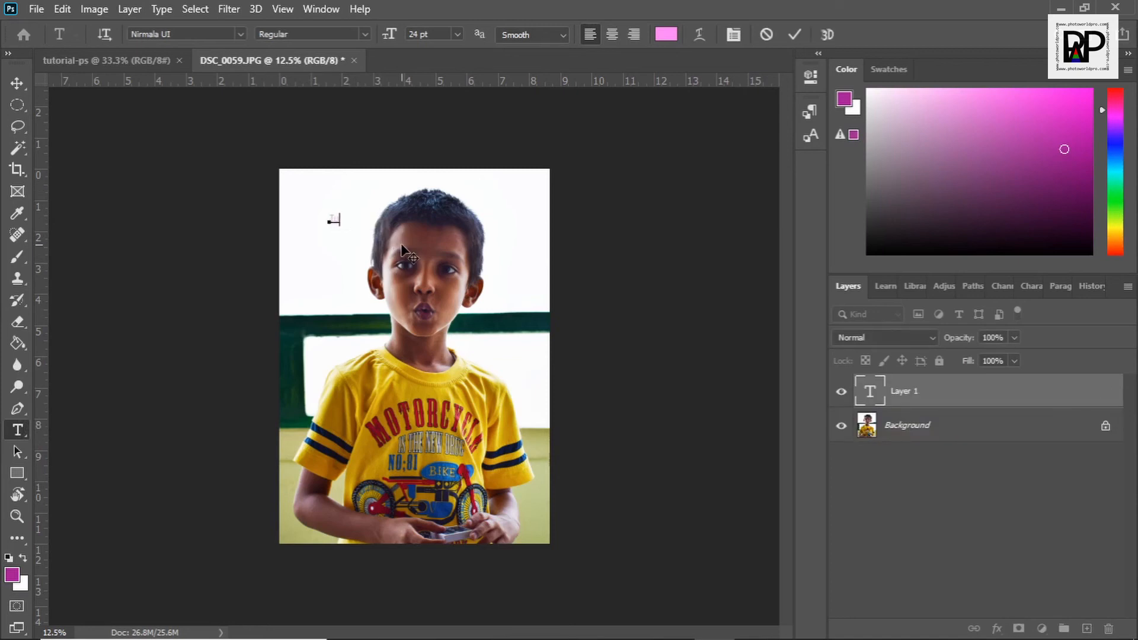
{"action": "type", "text": "utorial"}
{"action": "left_click", "coordinate": [16, 88]}
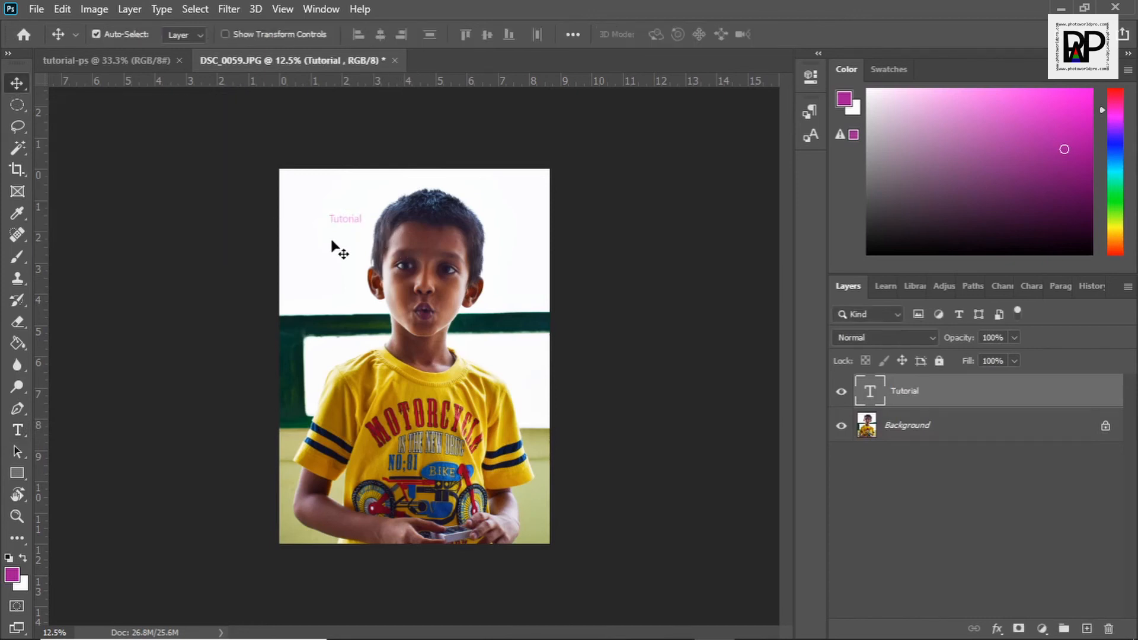
Enlarge the "Tutorial" text to 72 pt, keeping the Nirmala UI Regular font
{"action": "left_click", "coordinate": [16, 430]}
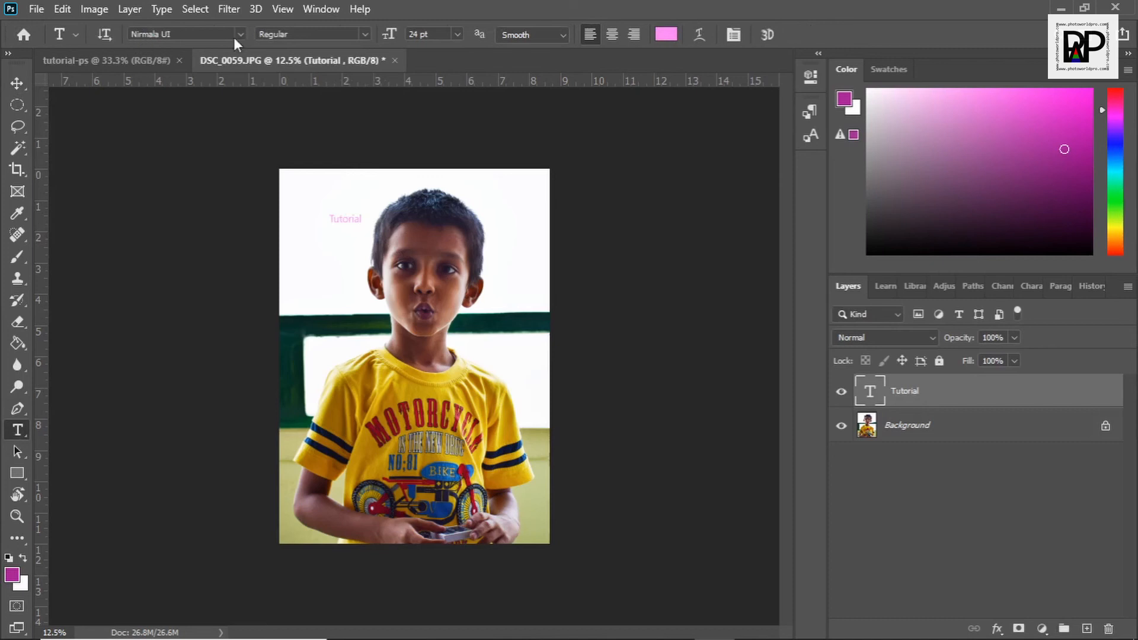
{"action": "left_click", "coordinate": [363, 35]}
{"action": "left_click", "coordinate": [329, 35]}
{"action": "left_click", "coordinate": [456, 35]}
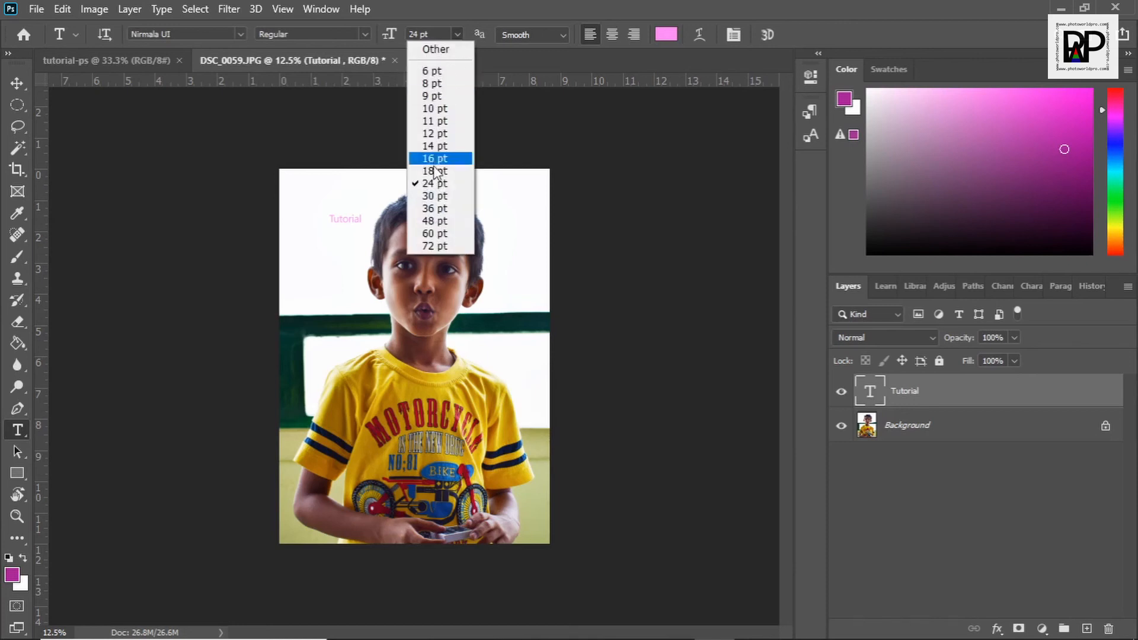
{"action": "left_click", "coordinate": [442, 234]}
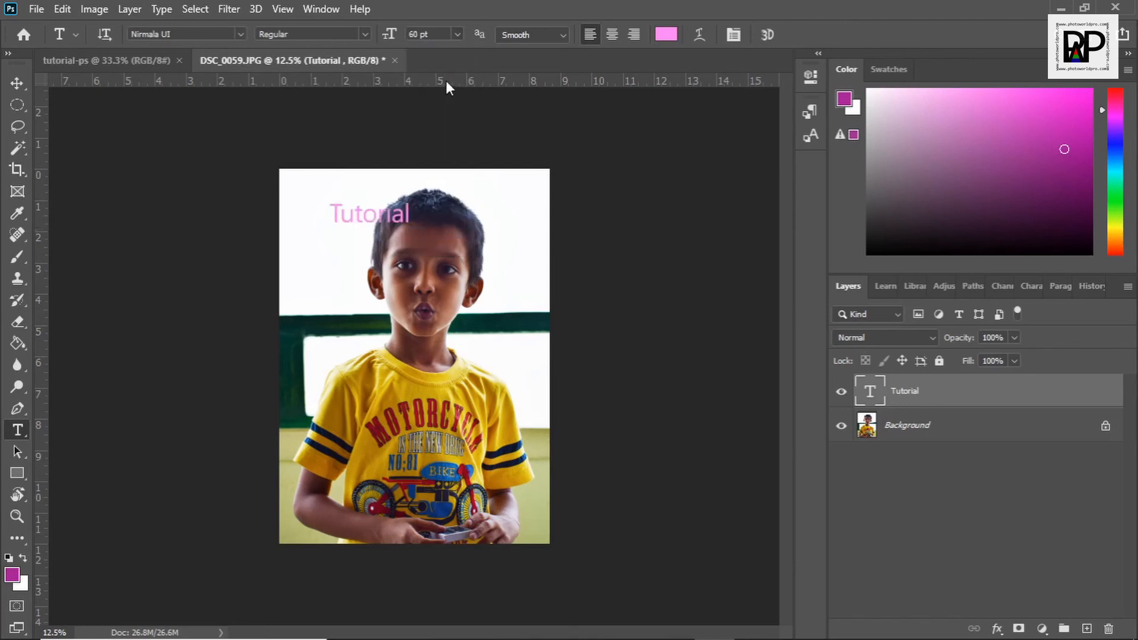
{"action": "left_click", "coordinate": [460, 34]}
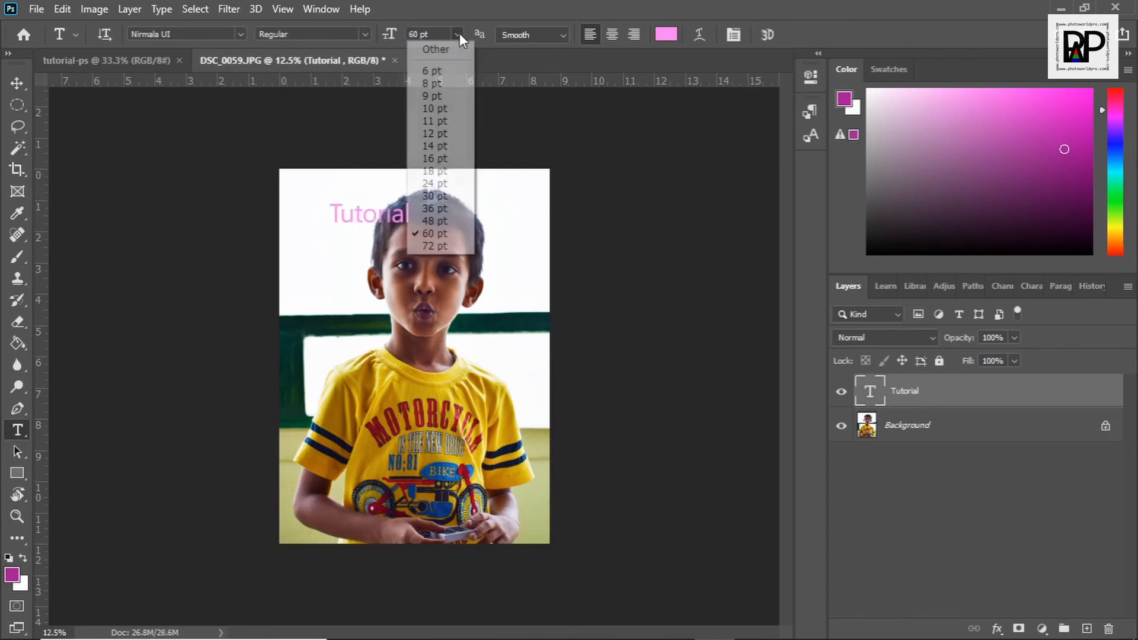
{"action": "left_click", "coordinate": [442, 246]}
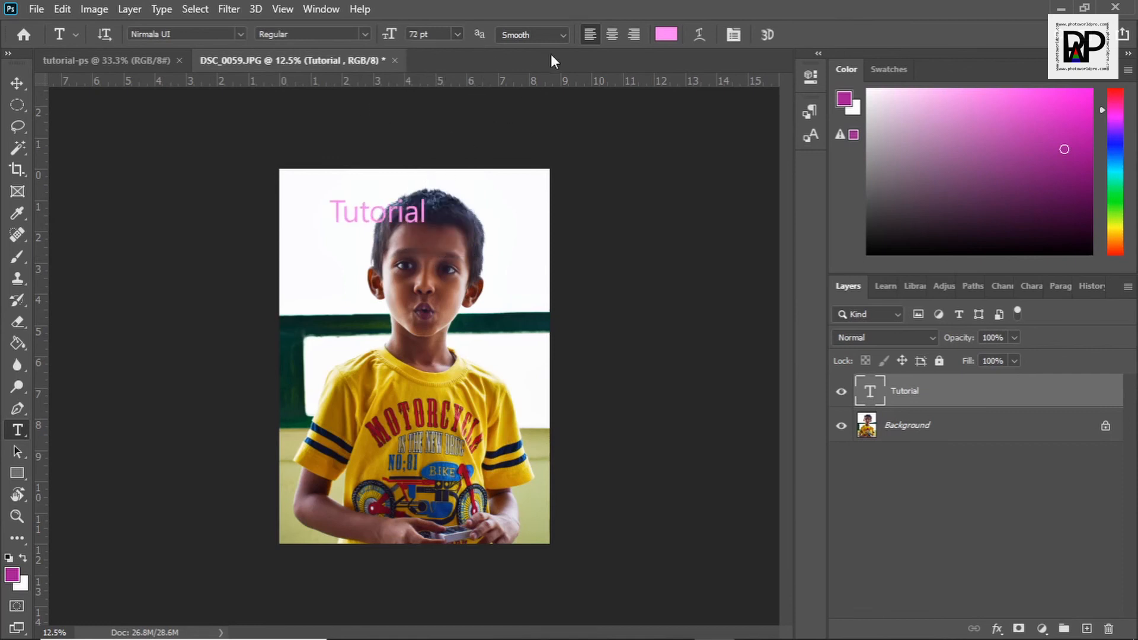
Check the text's anti-aliasing options and change the "Tutorial" text color to dark purple 751d6e
{"action": "left_click", "coordinate": [542, 33]}
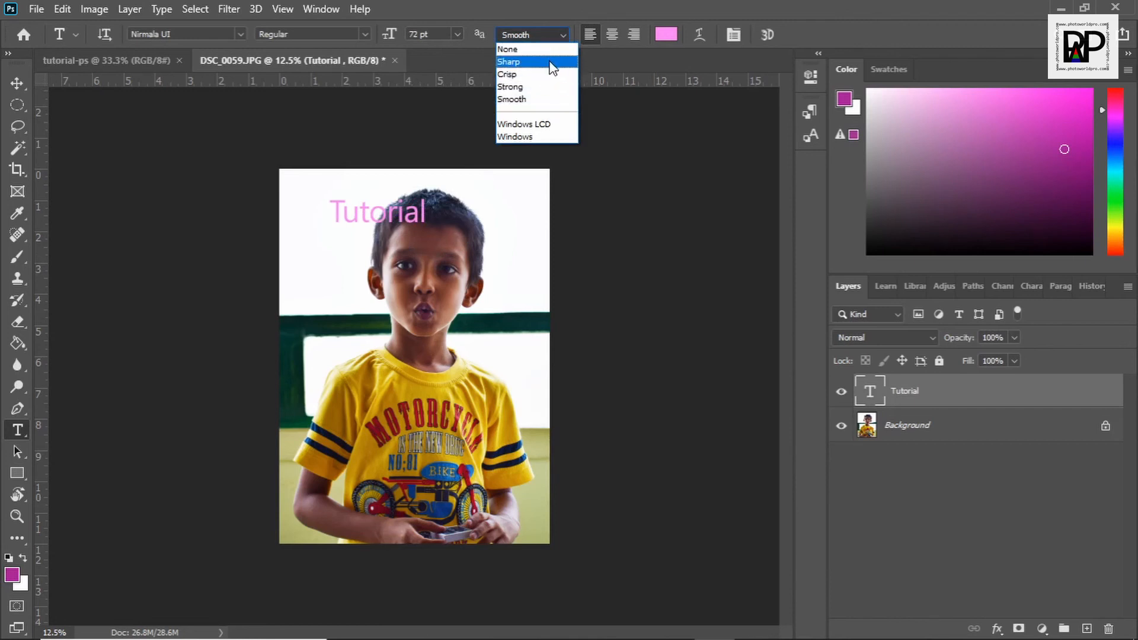
{"action": "left_click", "coordinate": [666, 35]}
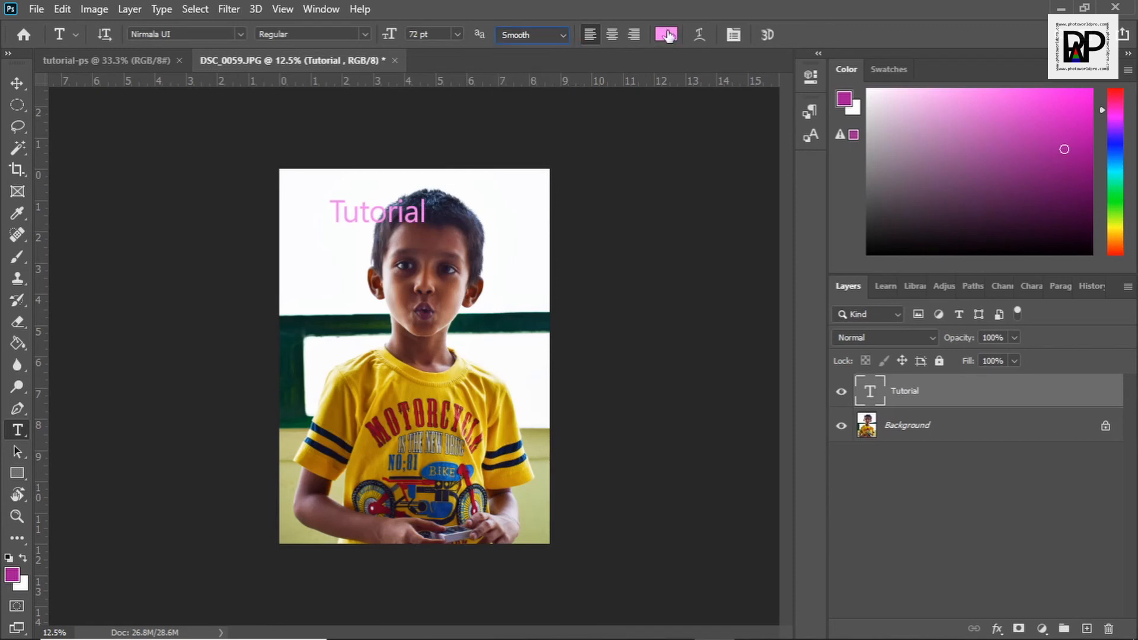
{"action": "left_click", "coordinate": [668, 35]}
{"action": "mouse_move", "coordinate": [711, 325]}
{"action": "left_mouse_down"}
{"action": "mouse_move", "coordinate": [762, 401]}
{"action": "mouse_move", "coordinate": [732, 305]}
{"action": "mouse_move", "coordinate": [734, 345]}
{"action": "left_mouse_up"}
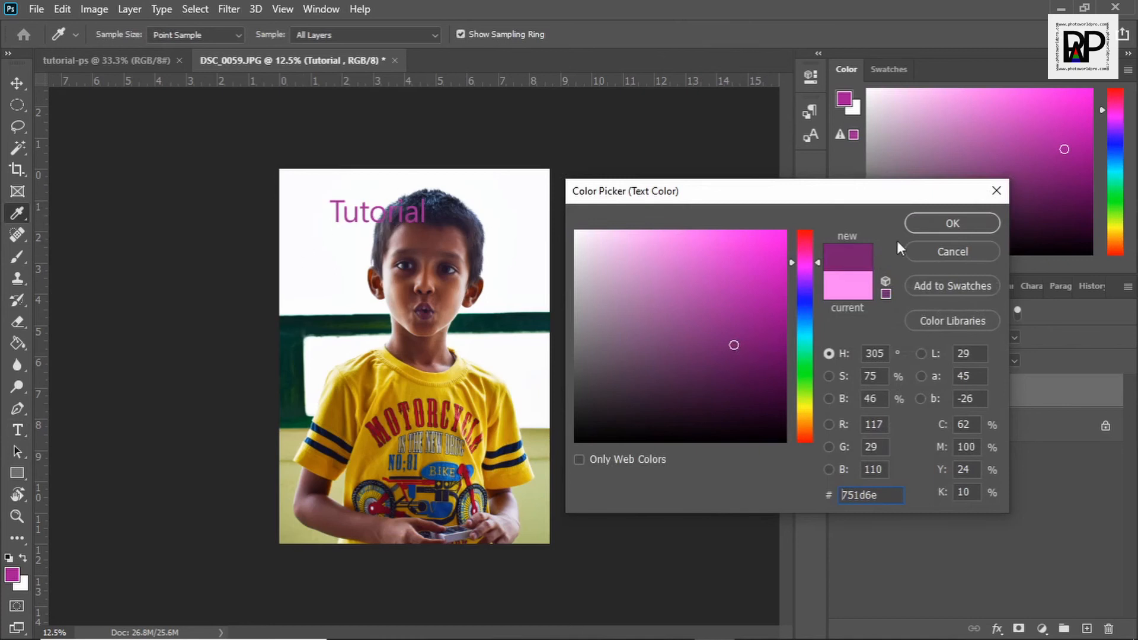
{"action": "left_click", "coordinate": [952, 224]}
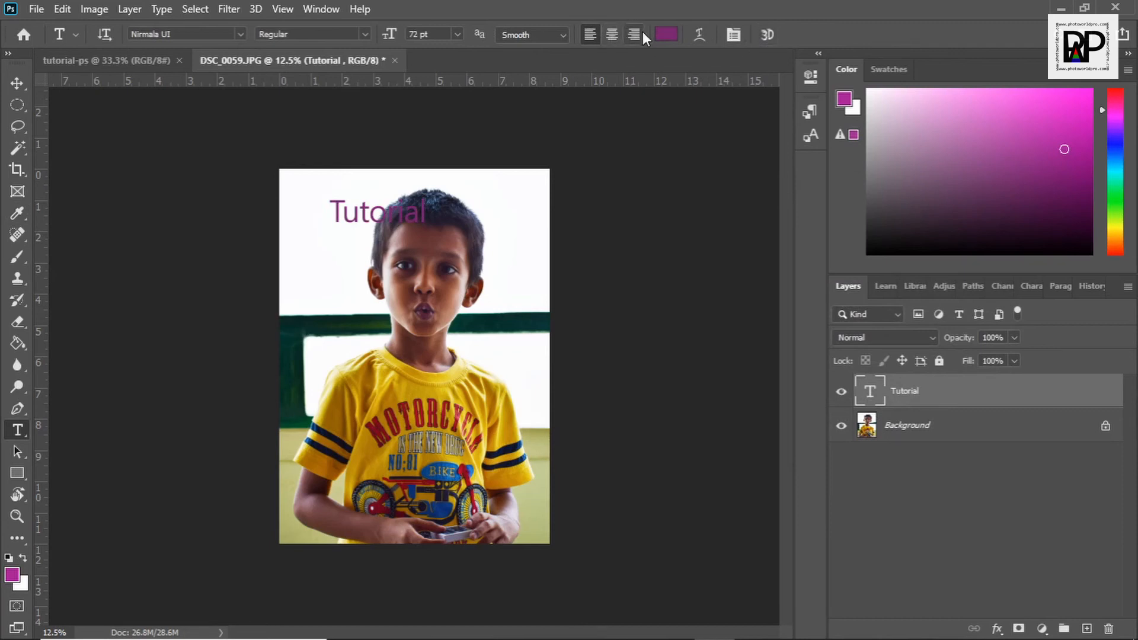
Move the "Tutorial" text up and left onto the white background beside the boy's hair, and change the foreground color to blue
{"action": "left_click", "coordinate": [21, 82]}
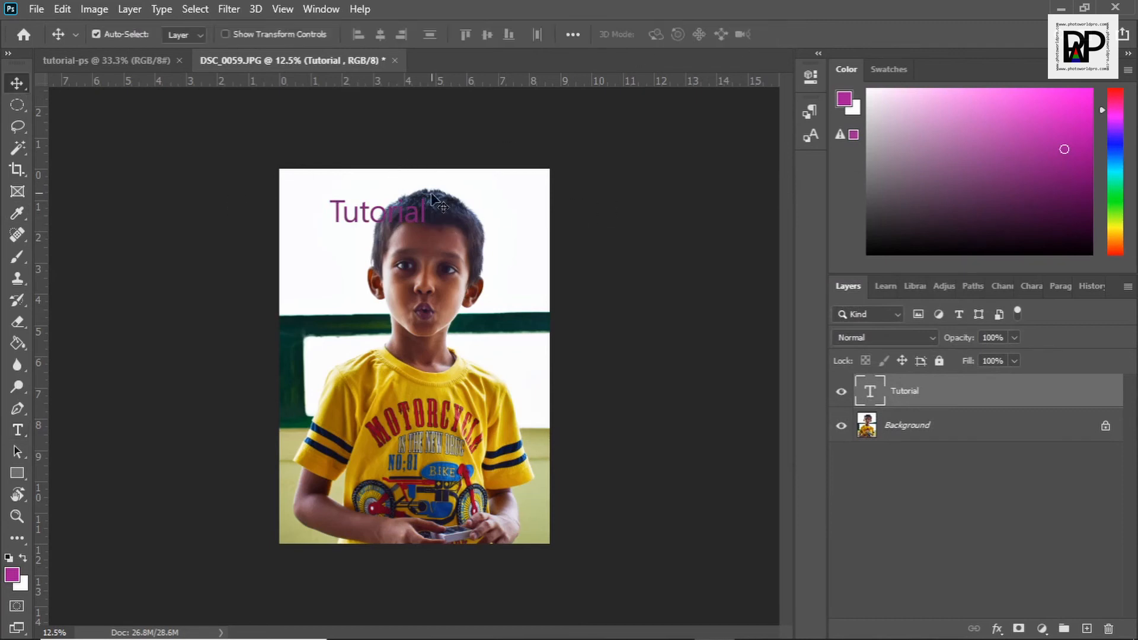
{"action": "left_click_drag", "start_coordinate": [380, 218], "coordinate": [345, 208]}
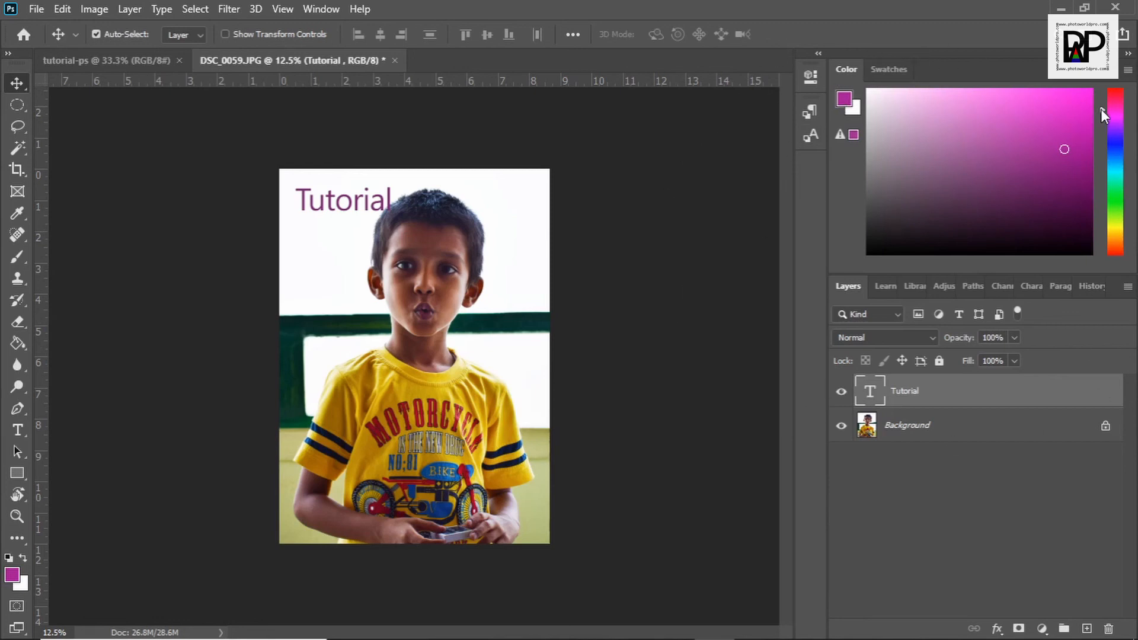
{"action": "mouse_move", "coordinate": [1101, 109]}
{"action": "left_mouse_down"}
{"action": "mouse_move", "coordinate": [1103, 180]}
{"action": "mouse_move", "coordinate": [1103, 153]}
{"action": "left_mouse_up"}
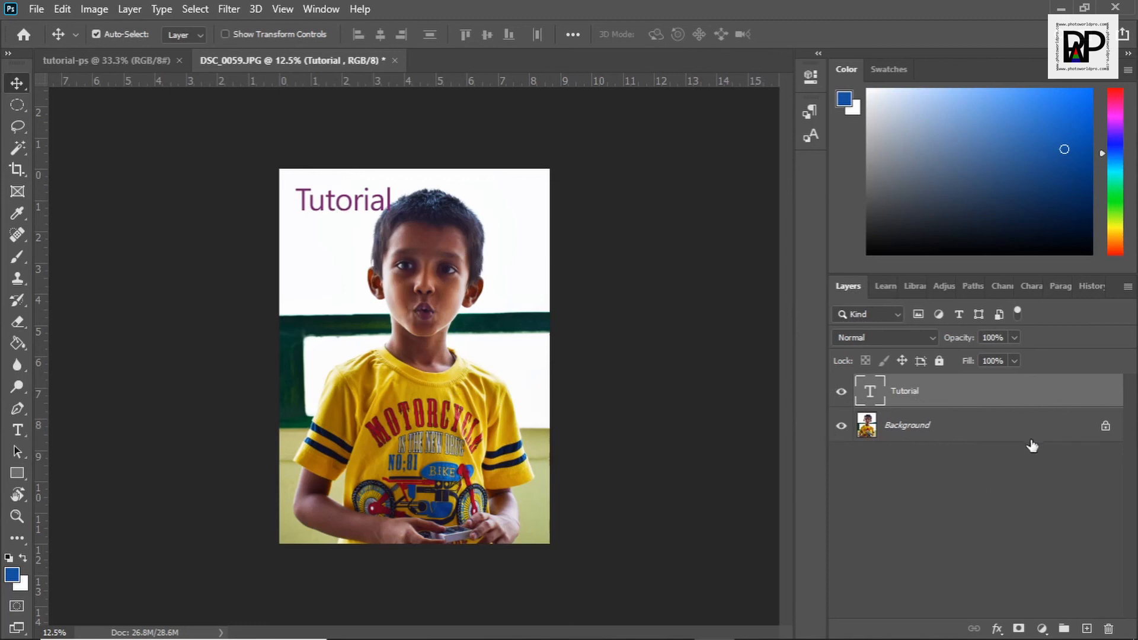
Unlock the Background layer to make it a regular layer, and duplicate it
{"action": "left_click", "coordinate": [1106, 428]}
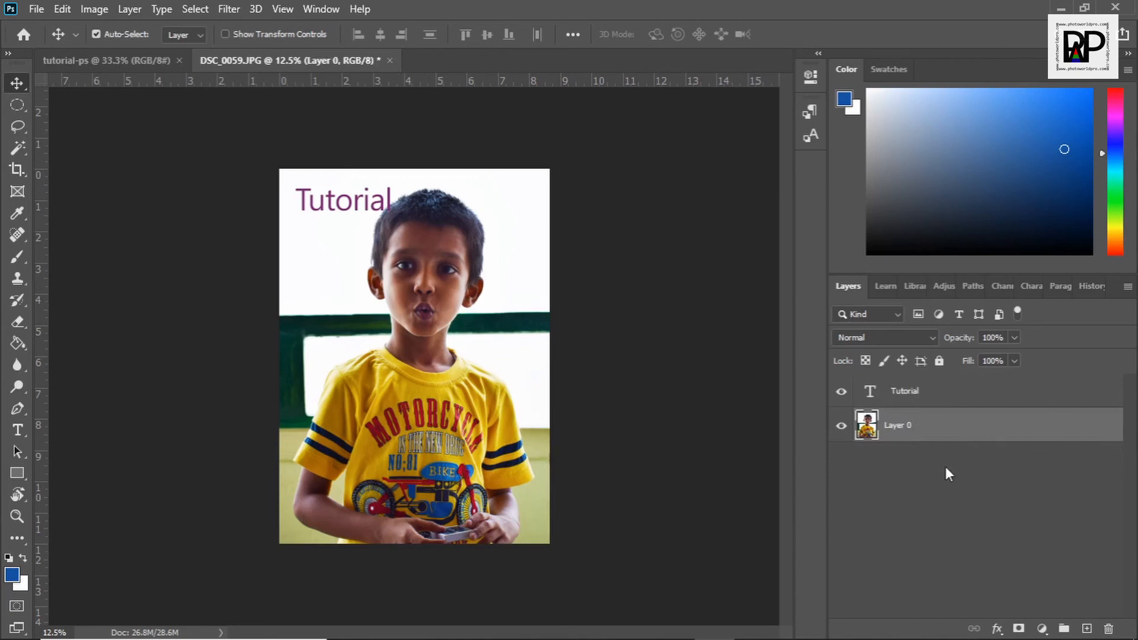
{"action": "left_click_drag", "start_coordinate": [983, 423], "coordinate": [1087, 630]}
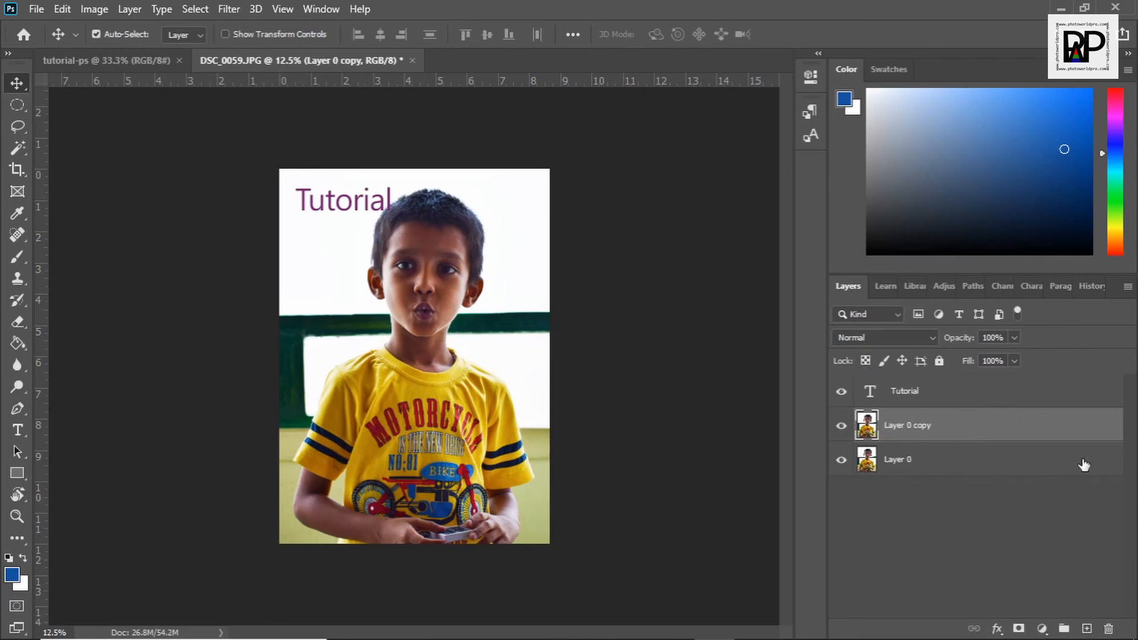
Preview blend modes on the duplicated photo layer without applying one, and look through the Learn, Libraries and History contents
{"action": "left_click", "coordinate": [935, 340]}
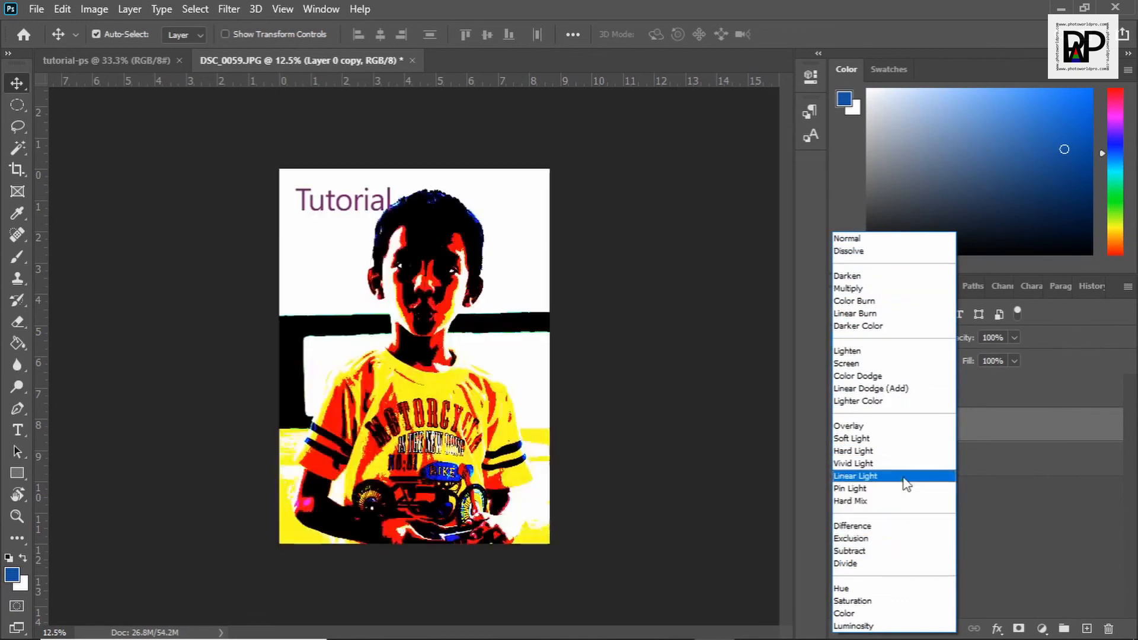
{"action": "left_click", "coordinate": [1032, 541]}
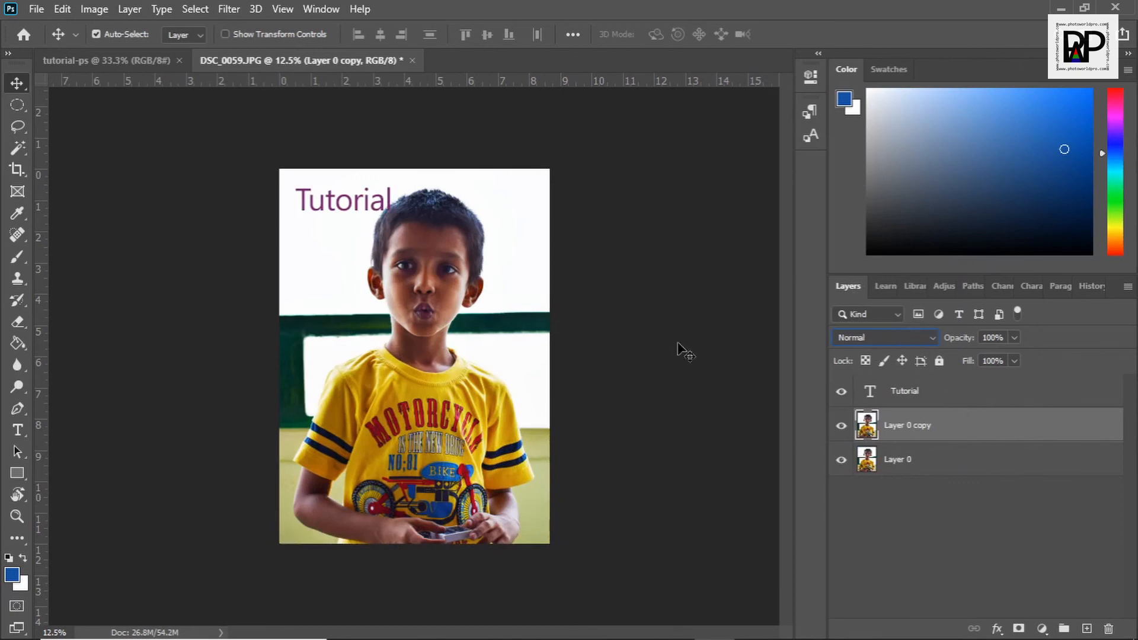
{"action": "left_click", "coordinate": [884, 291]}
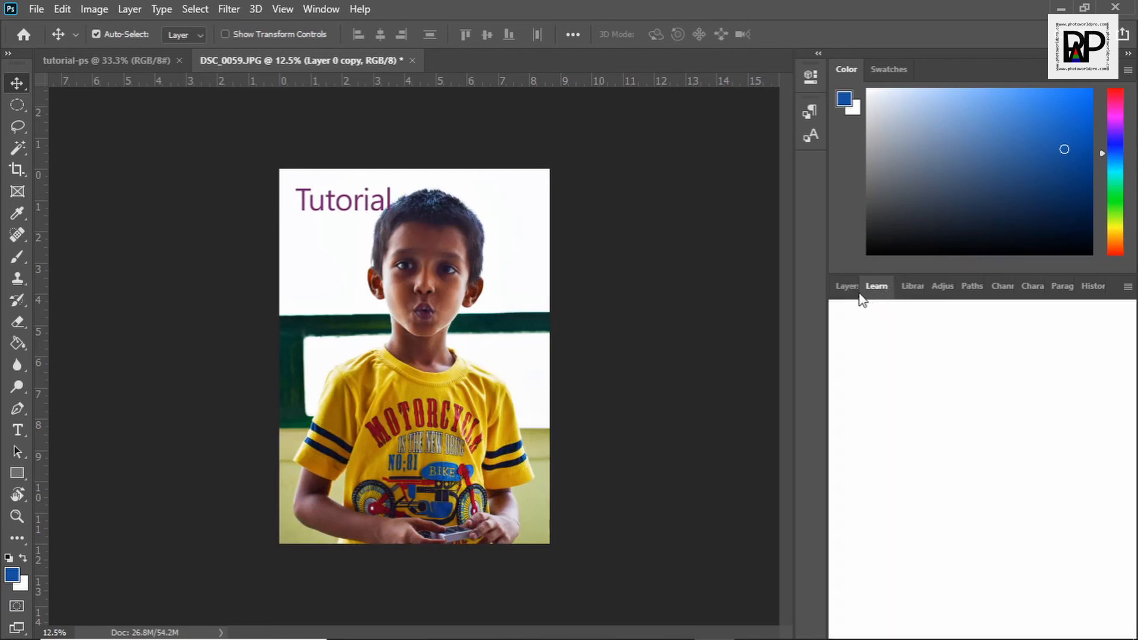
{"action": "left_click", "coordinate": [911, 287]}
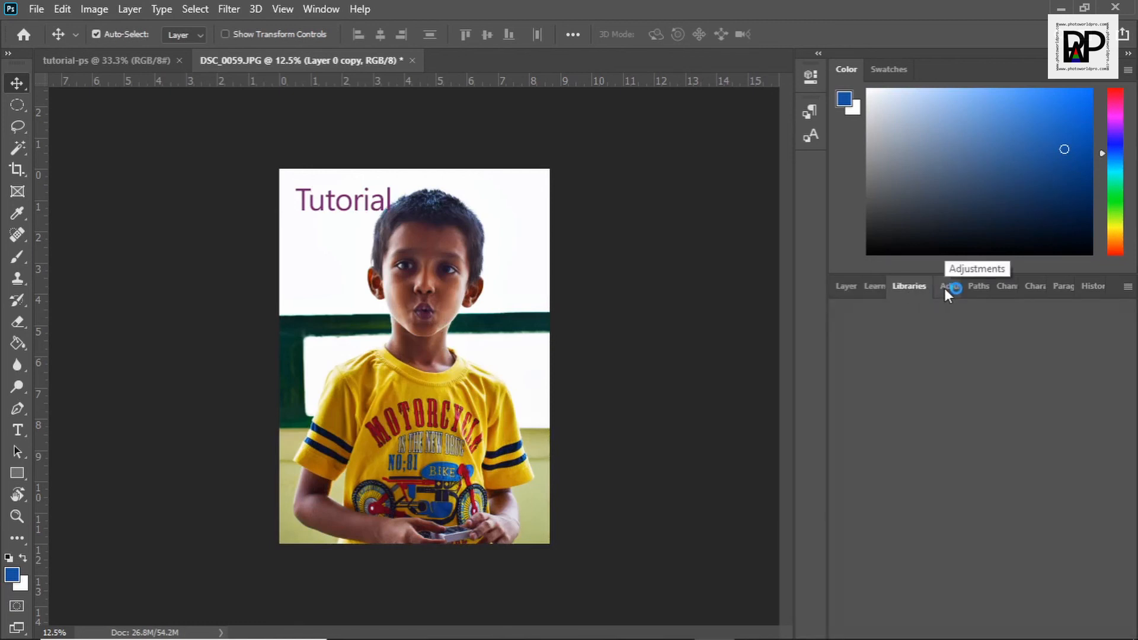
{"action": "left_click", "coordinate": [945, 289]}
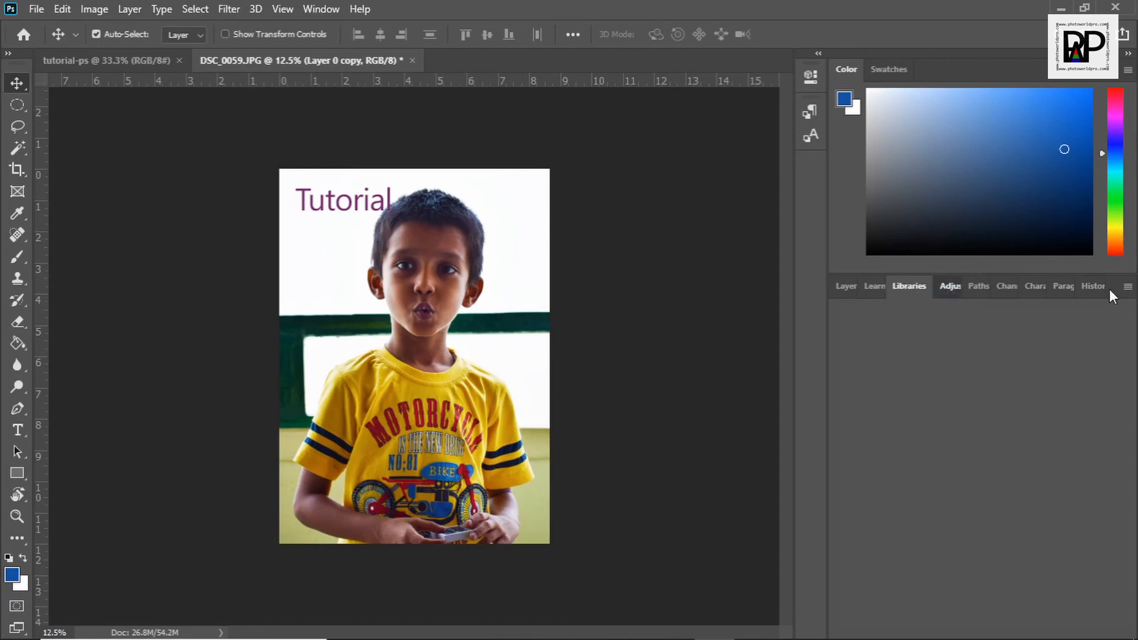
{"action": "left_click", "coordinate": [1090, 287]}
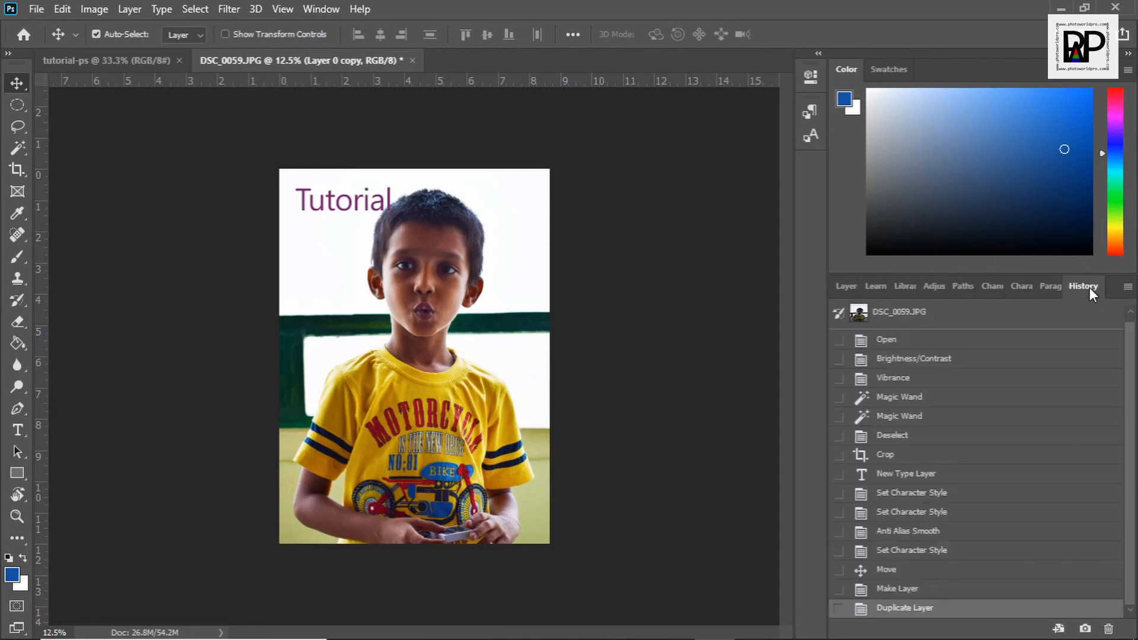
{"action": "left_click", "coordinate": [844, 286]}
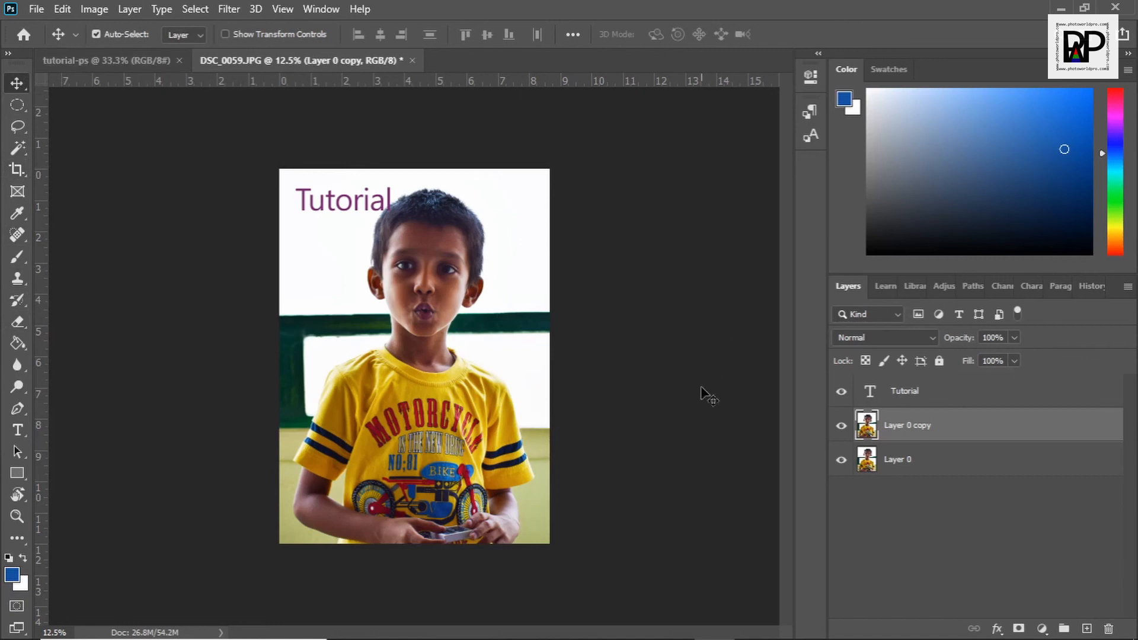
Try a Levels adjustment on the duplicated photo layer with the white input level at 188, and discard it
{"action": "key", "text": "ctrl"}
{"action": "key", "text": "ctrl+l"}
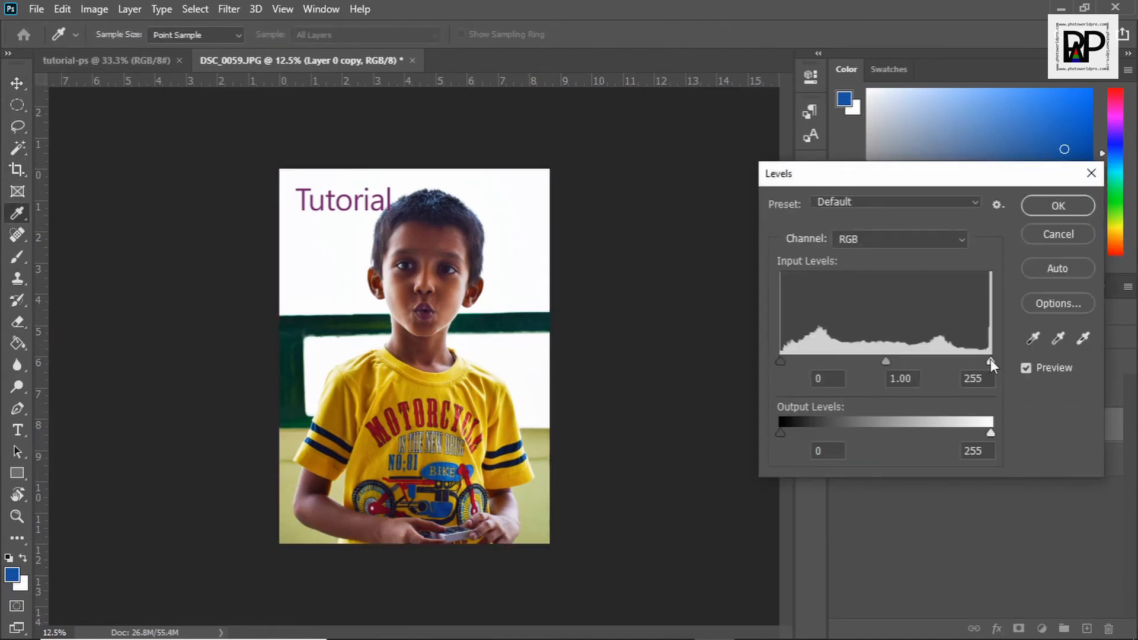
{"action": "left_click_drag", "start_coordinate": [991, 362], "coordinate": [936, 360]}
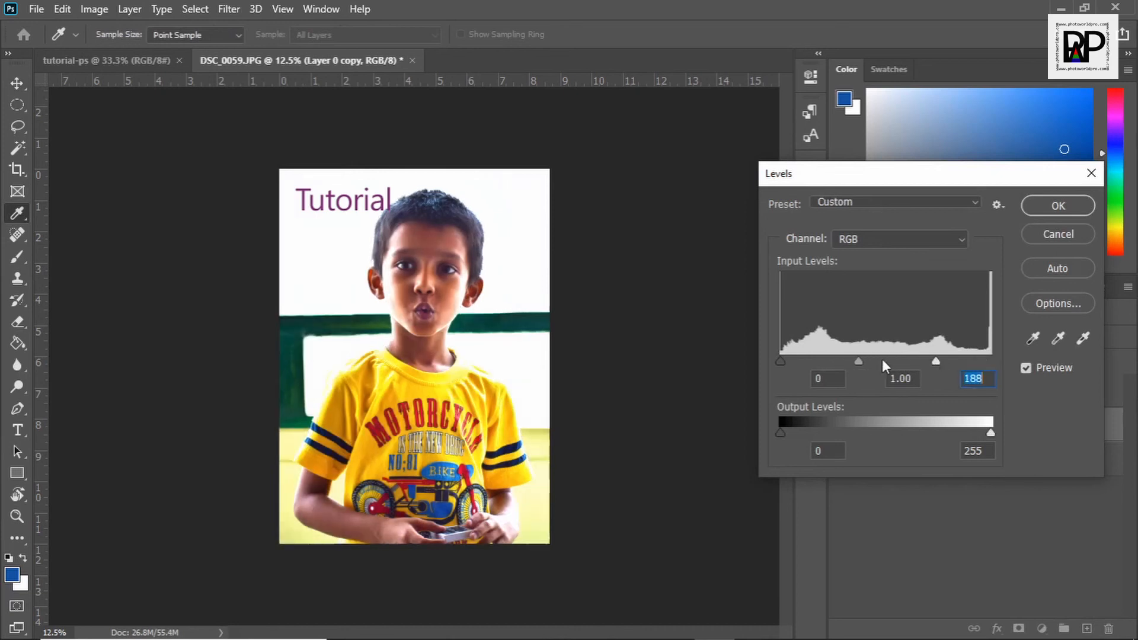
{"action": "mouse_move", "coordinate": [781, 357]}
{"action": "left_mouse_down"}
{"action": "mouse_move", "coordinate": [826, 359]}
{"action": "mouse_move", "coordinate": [774, 358]}
{"action": "left_mouse_up"}
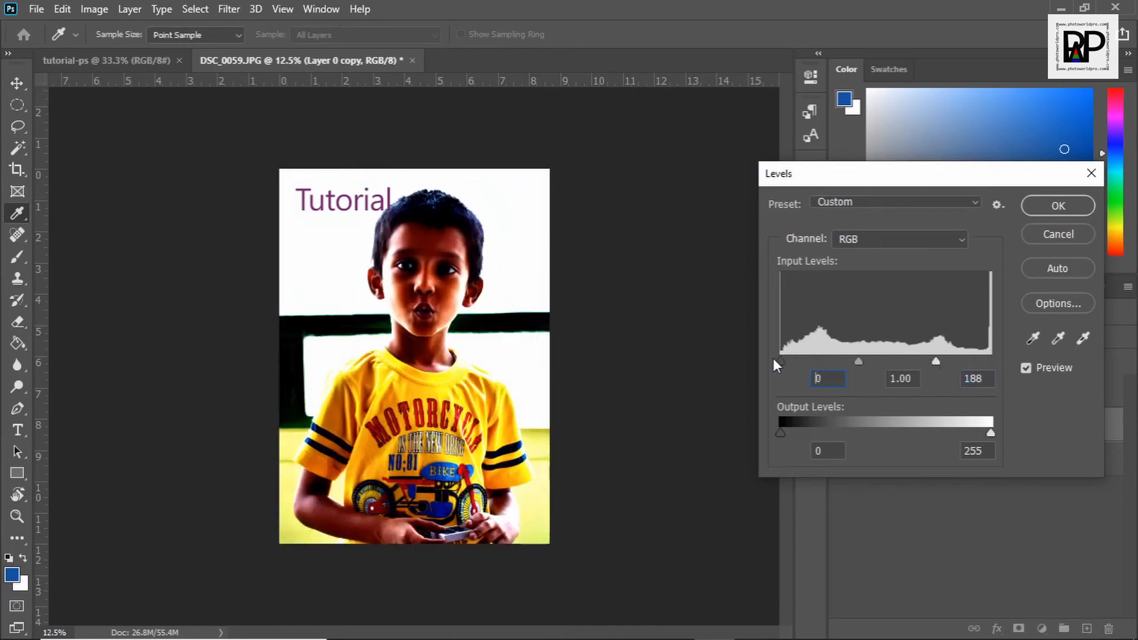
{"action": "left_click", "coordinate": [1059, 235]}
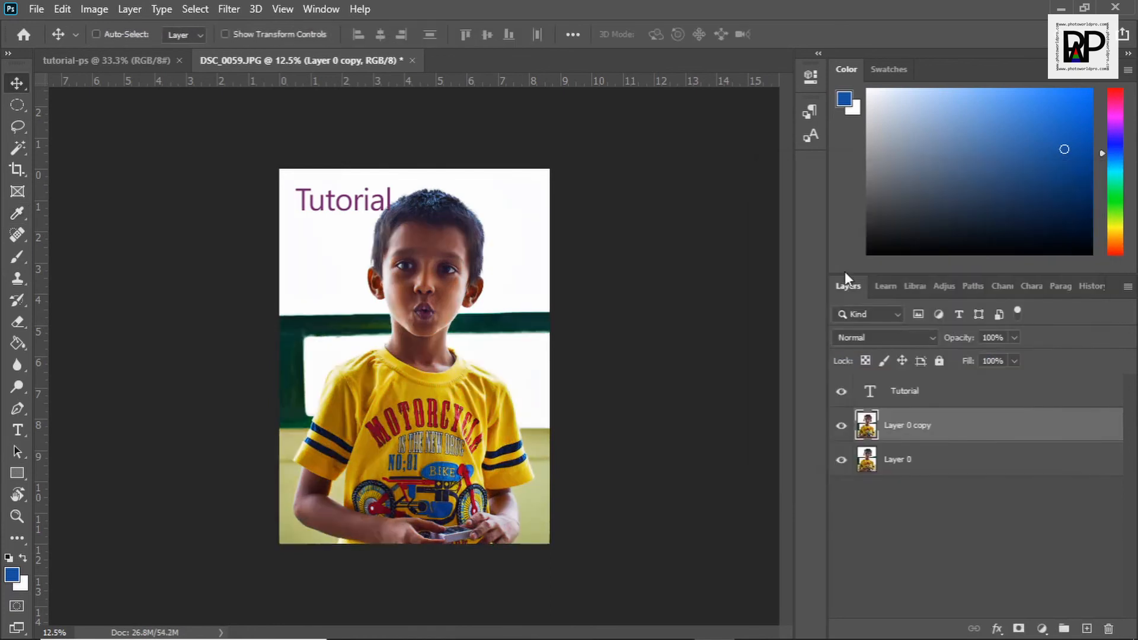
Try brightening the duplicated layer with a Curves adjustment, raising input 108 to 166 and 57 to 111, and discard it
{"action": "key", "text": "ctrl+m"}
{"action": "left_click_drag", "start_coordinate": [652, 79], "coordinate": [958, 171]}
{"action": "left_click_drag", "start_coordinate": [781, 349], "coordinate": [763, 321]}
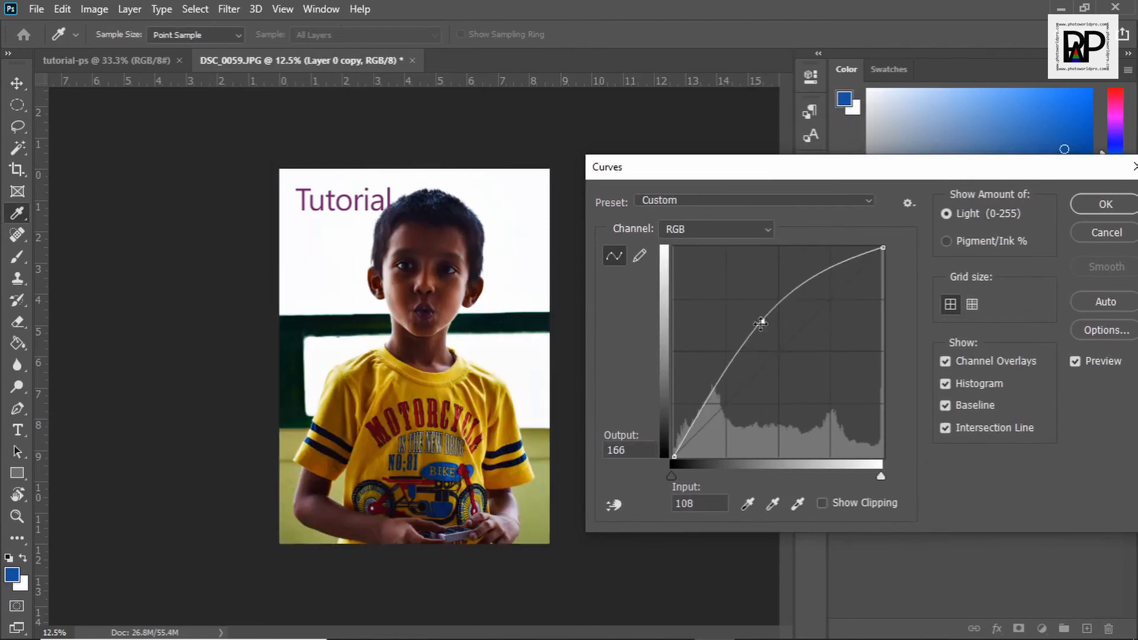
{"action": "left_click", "coordinate": [721, 366]}
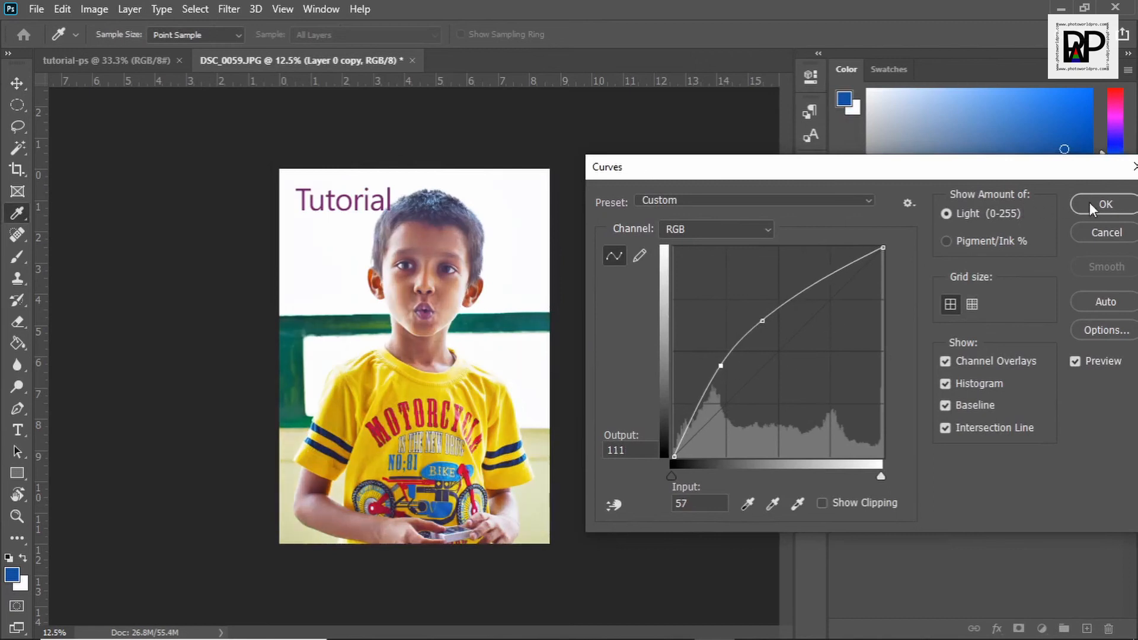
{"action": "left_click_drag", "start_coordinate": [995, 166], "coordinate": [929, 160]}
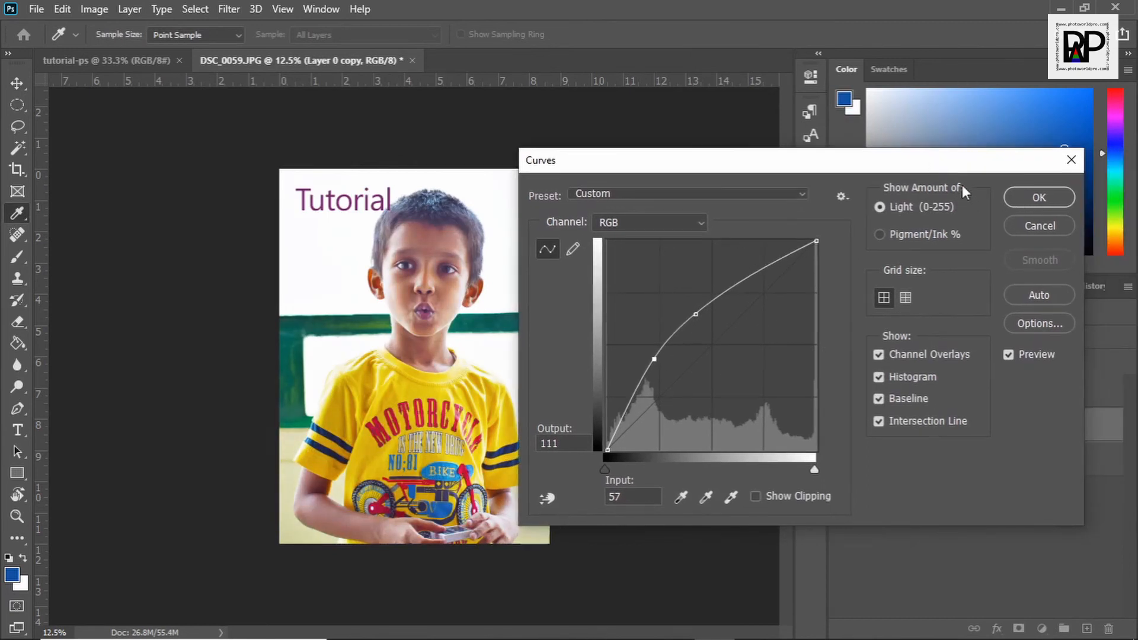
{"action": "left_click", "coordinate": [1041, 230]}
{"action": "key", "text": "v"}
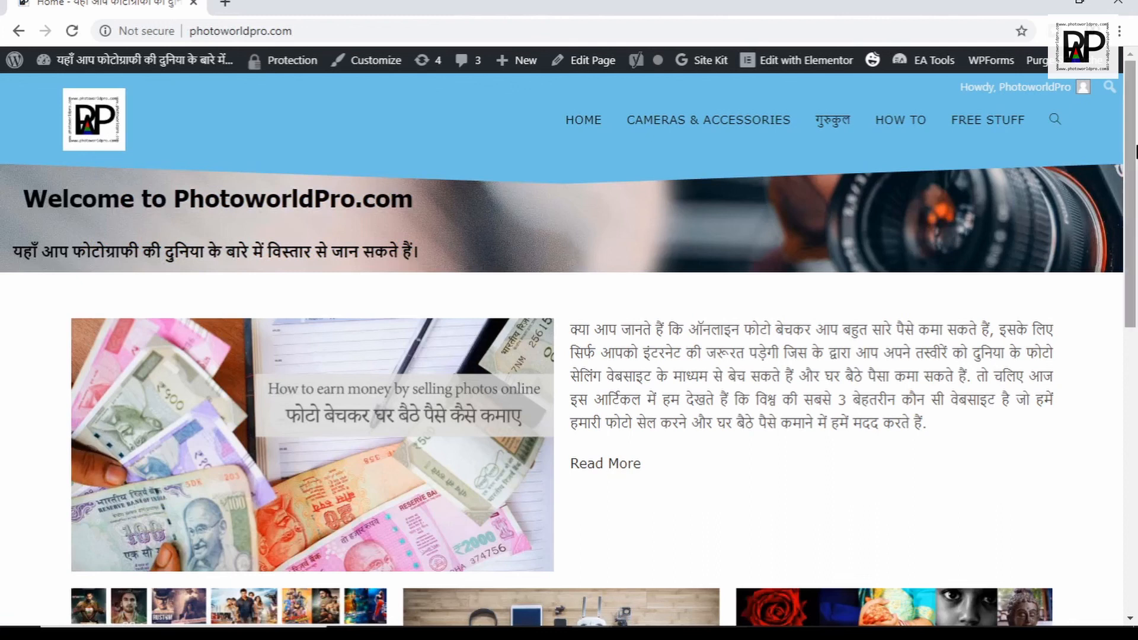
Switch to the browser and look through the photoworldpro.com home page and its article on free desktop video editing software
{"action": "left_click_drag", "start_coordinate": [1133, 151], "coordinate": [1136, 437]}
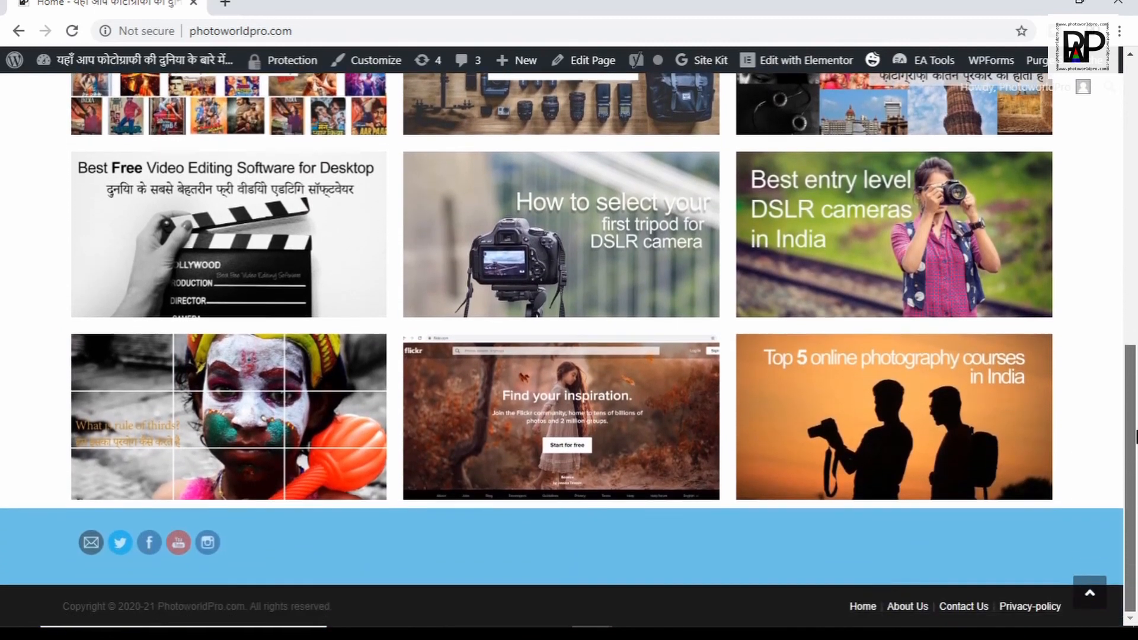
{"action": "scroll", "coordinate": [230, 450], "scroll_direction": "up", "scroll_amount": 4}
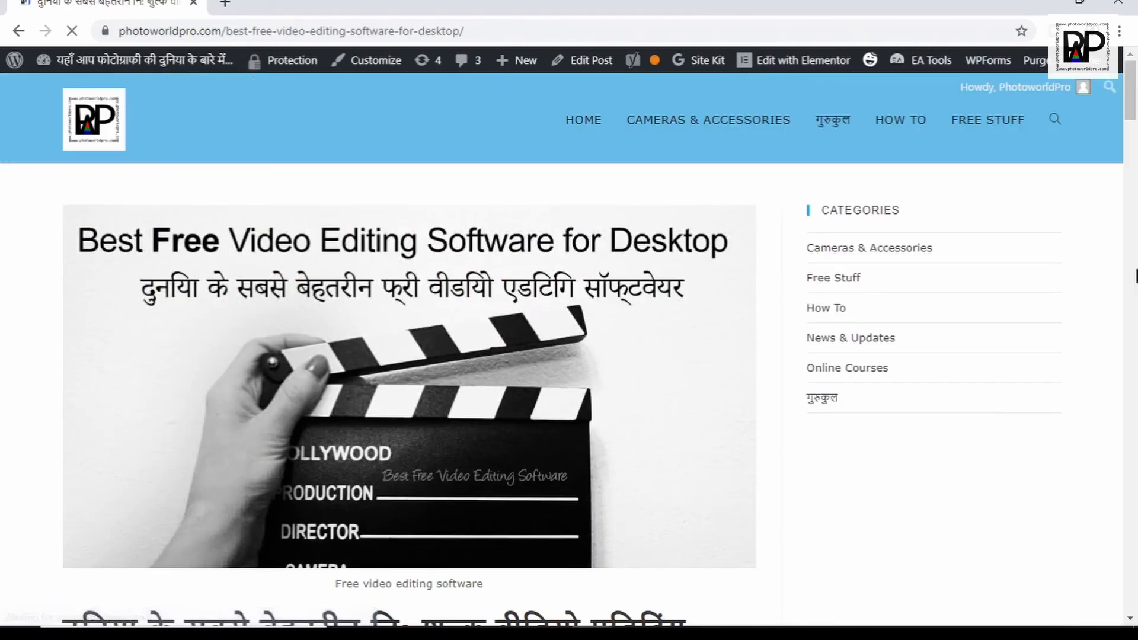
{"action": "left_click_drag", "start_coordinate": [1134, 99], "coordinate": [1135, 237]}
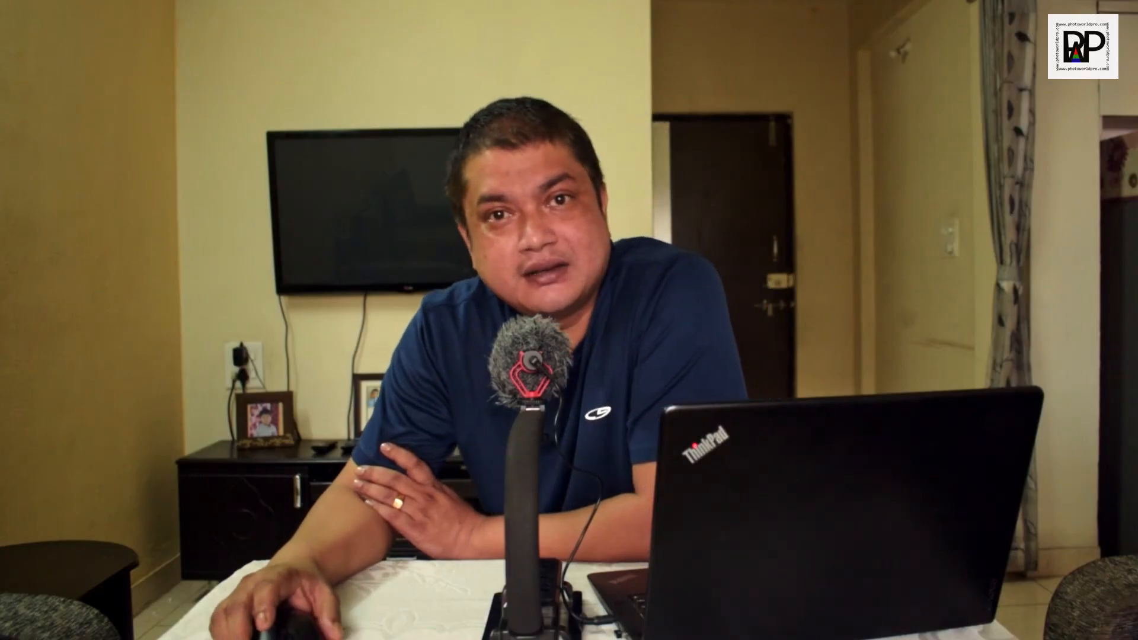